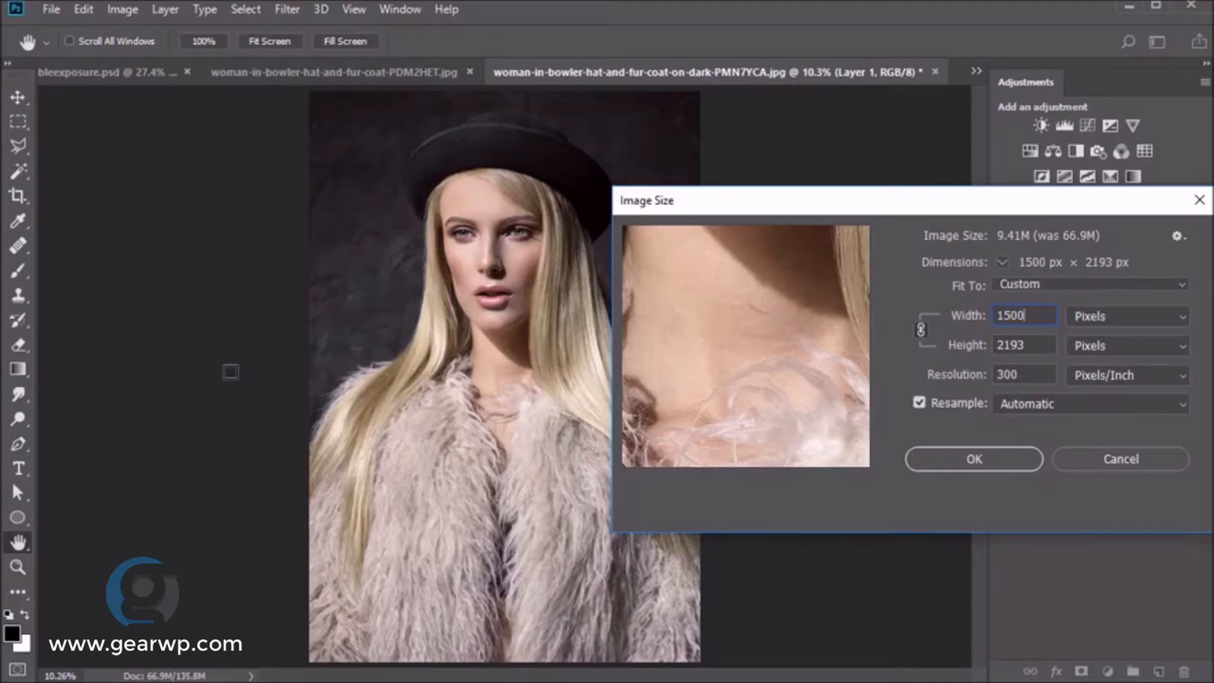
- Apply the 1500 × 2193 px image size and fit the whole image in the window
click(966, 466)
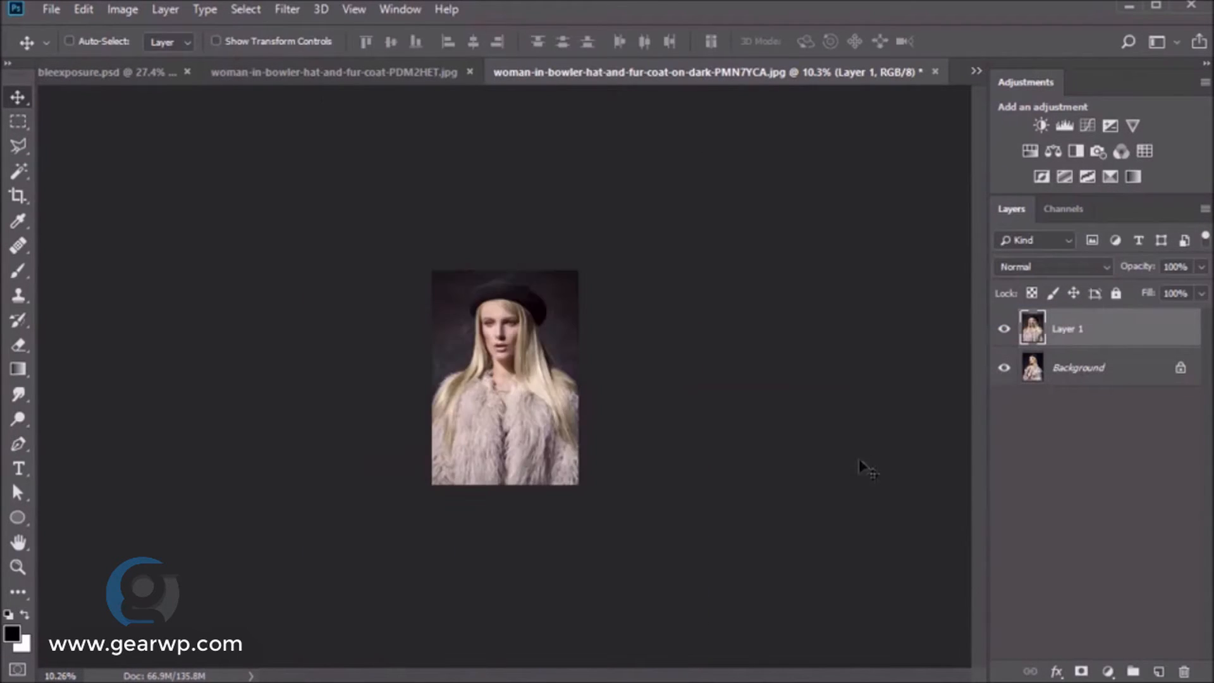
key(z)
click(532, 42)
- Rename the Background layer to Model1
key(v)
click(1079, 368)
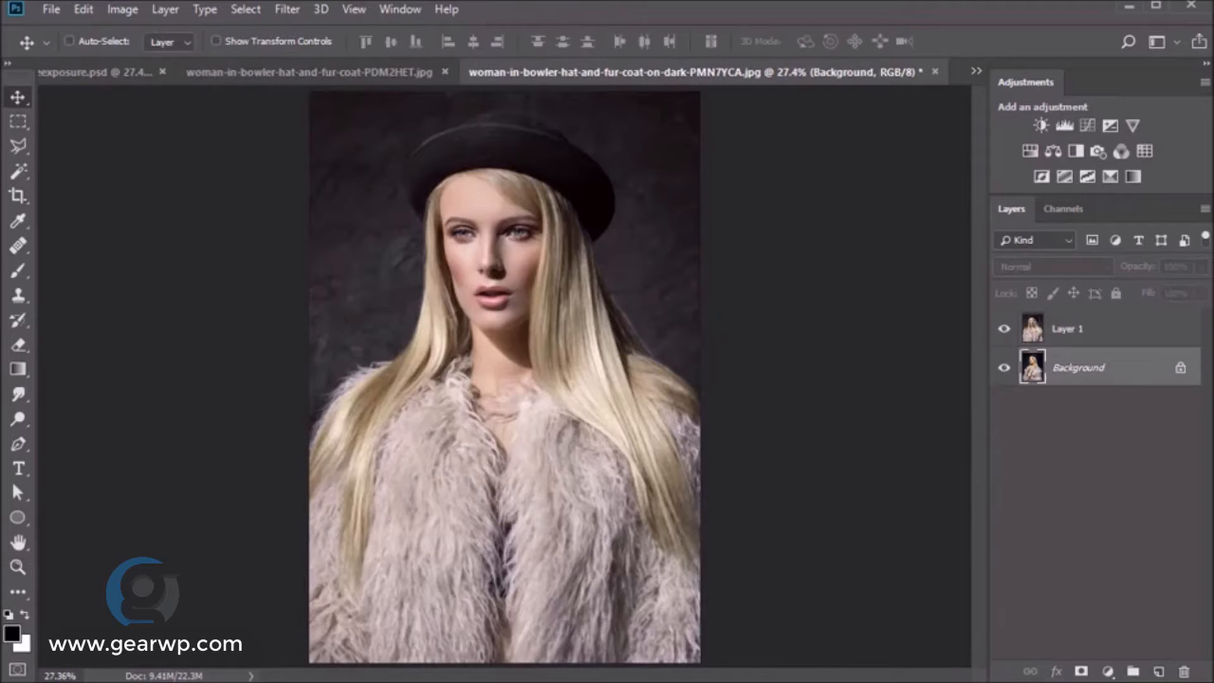
double_click(1082, 370)
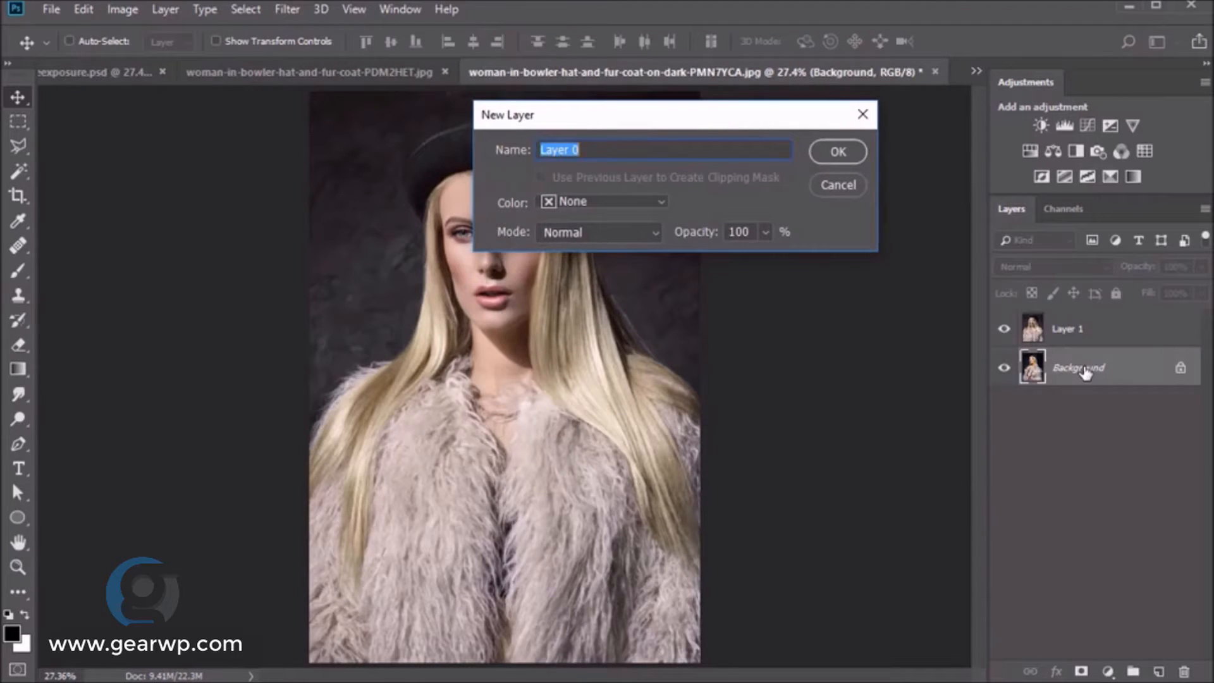
text(Model1)
key(Return)
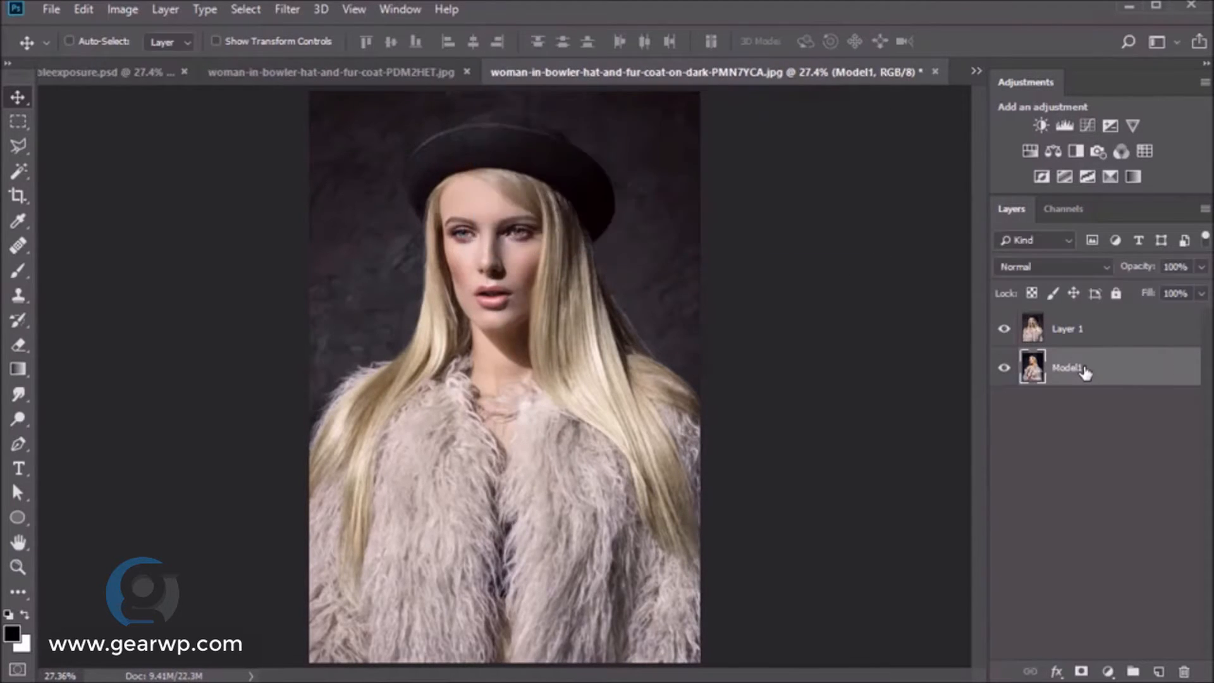
- Rename Layer 1 to Model2 and hide it
double_click(1067, 329)
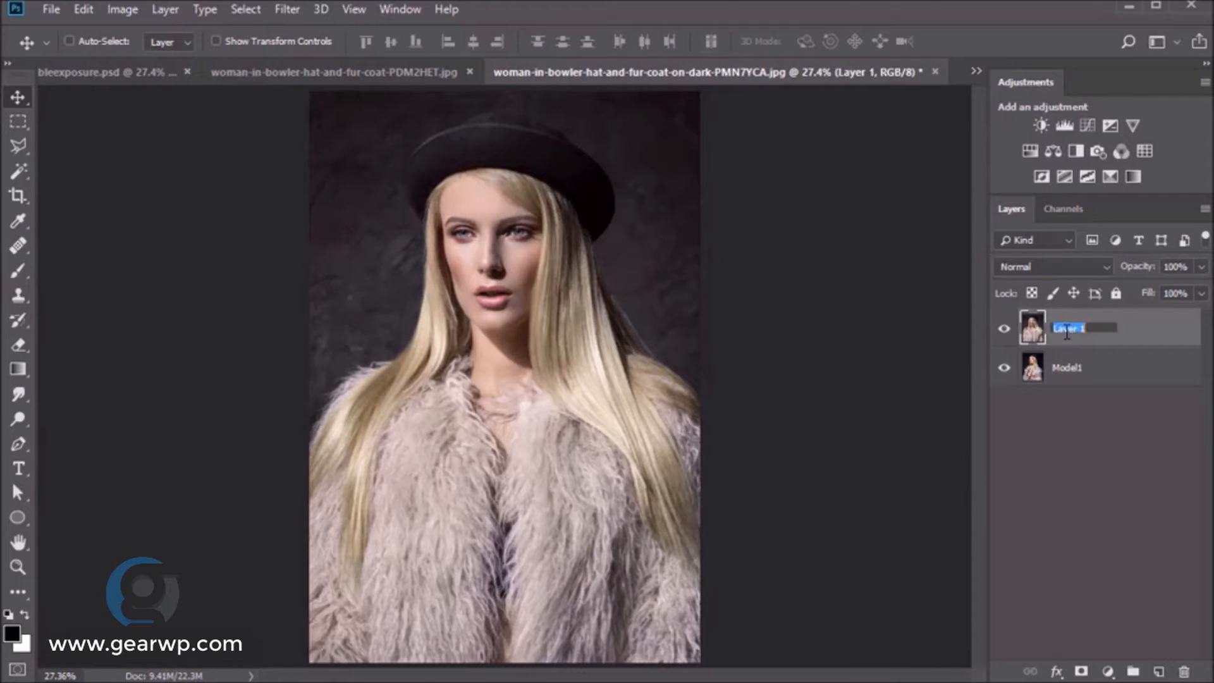
key(Return)
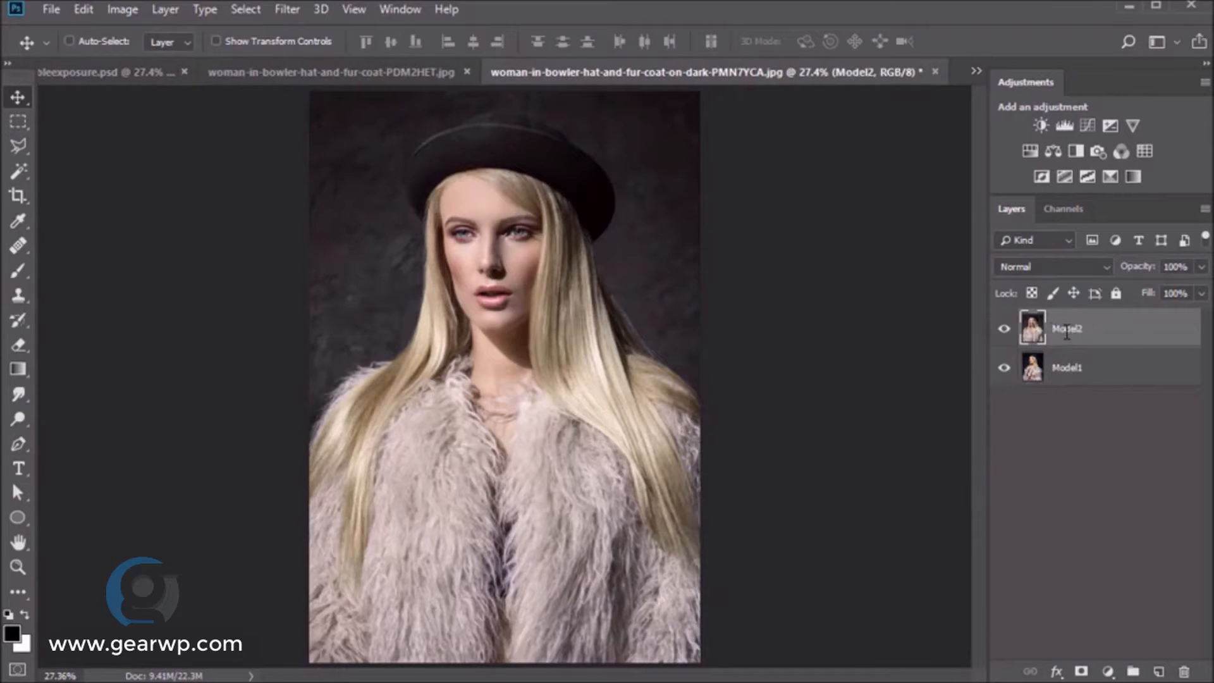
click(1003, 329)
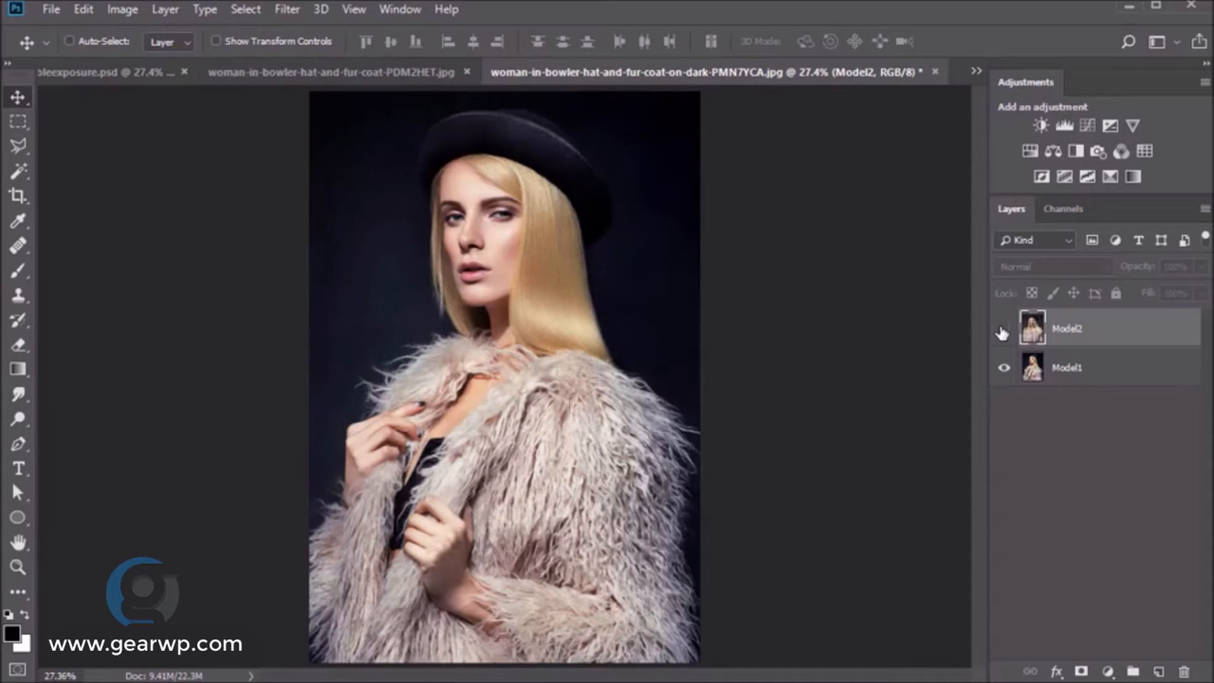
- On Model1, trace a polygonal outline from the right shoulder up around the hat's top
click(1068, 368)
click(17, 146)
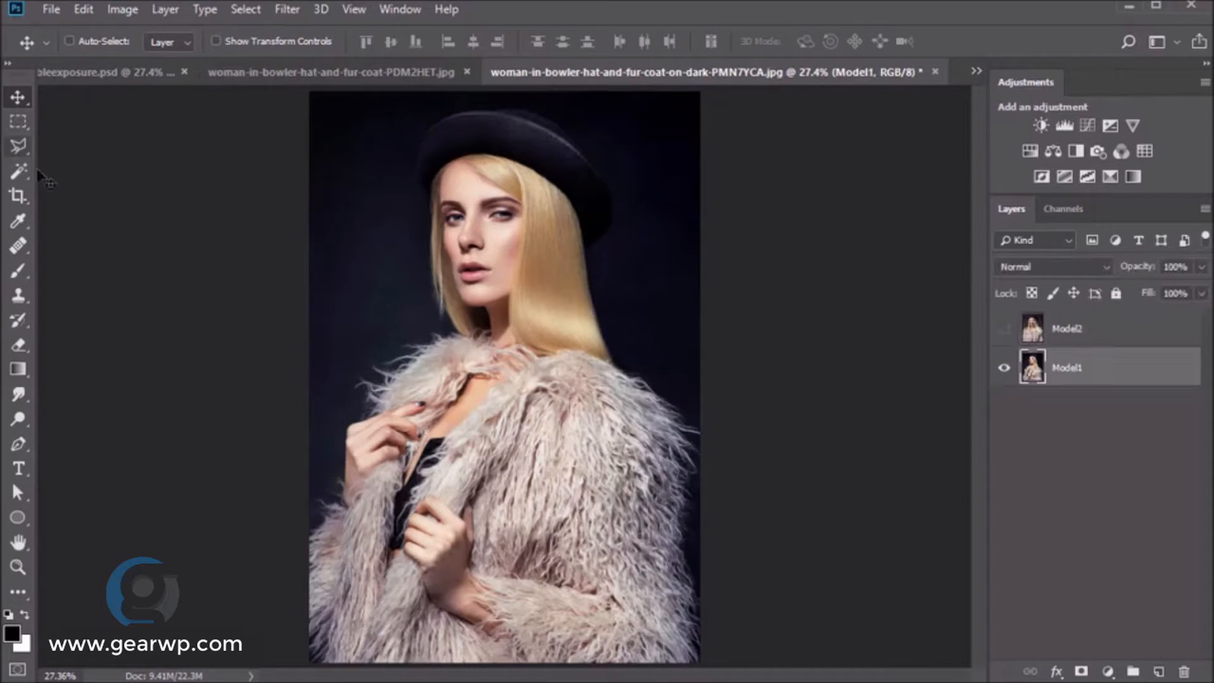
click(708, 421)
click(631, 359)
click(597, 268)
click(625, 200)
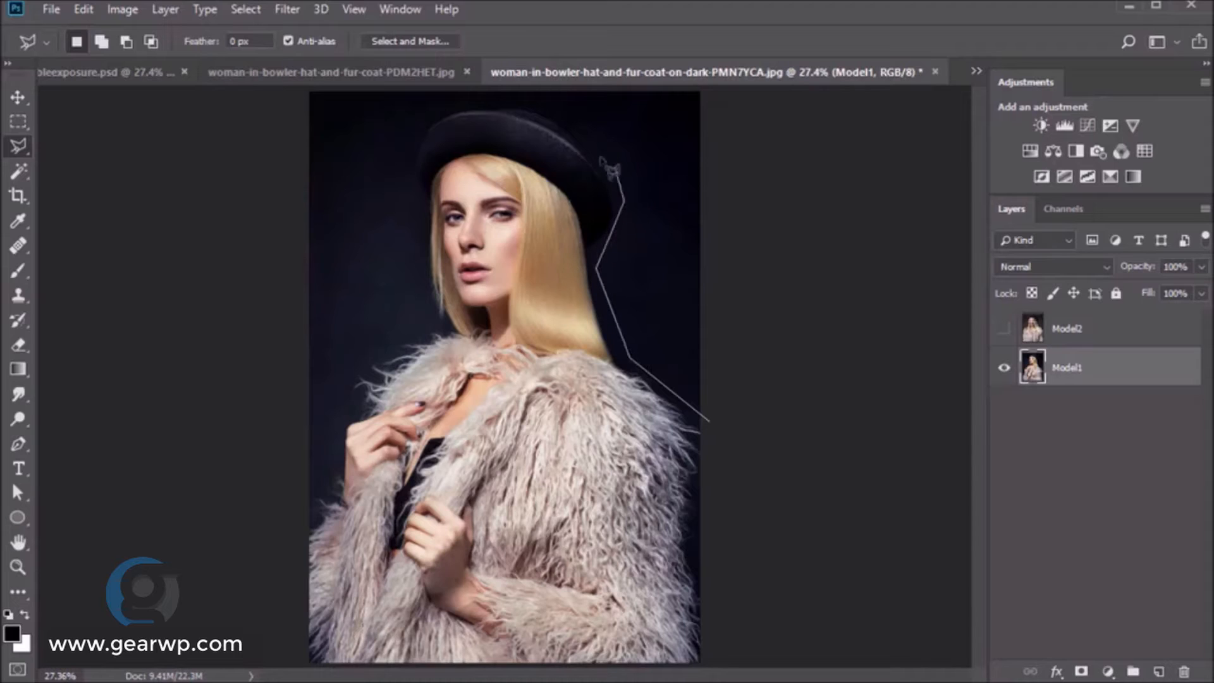
click(598, 134)
click(570, 101)
click(538, 86)
- Finish the outline down the left side and bottom, then copy the selection to a new layer
click(435, 101)
click(393, 151)
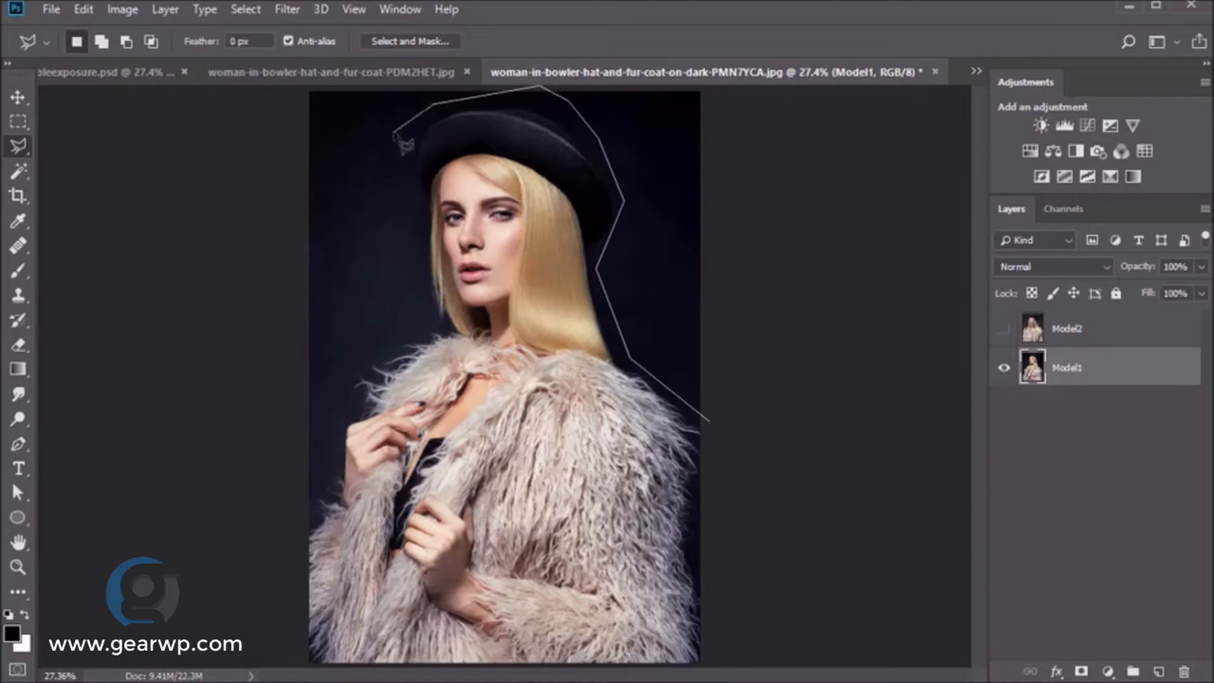
click(433, 318)
click(341, 383)
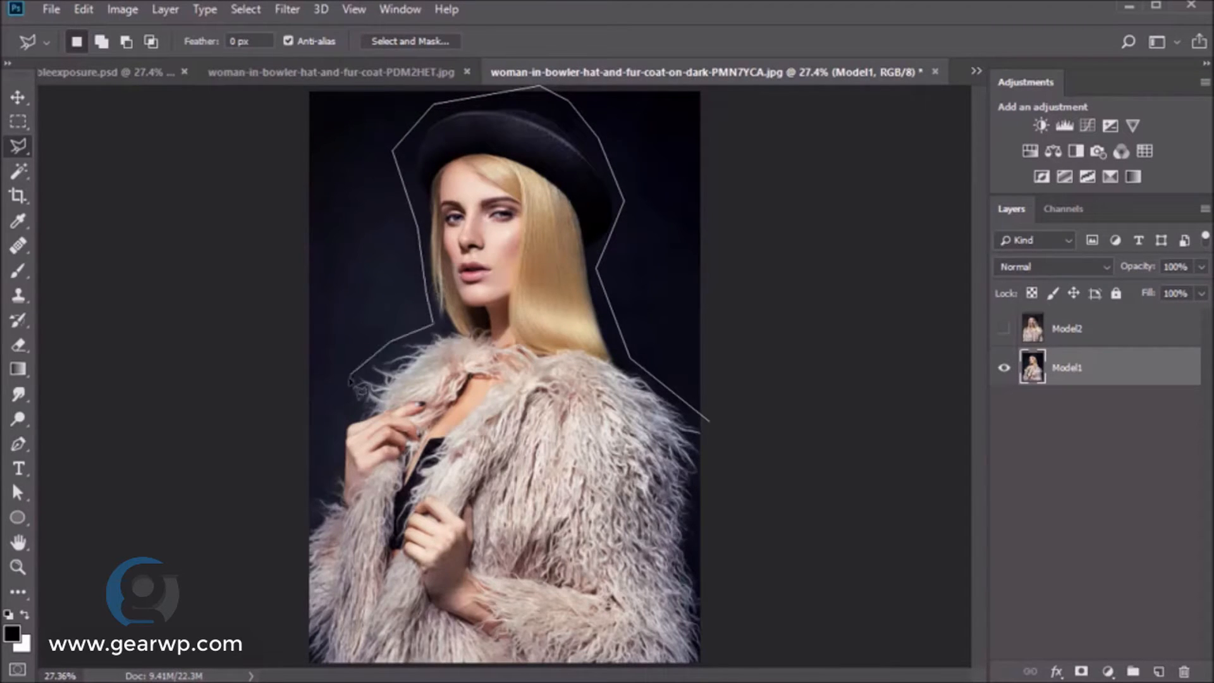
click(349, 415)
click(285, 564)
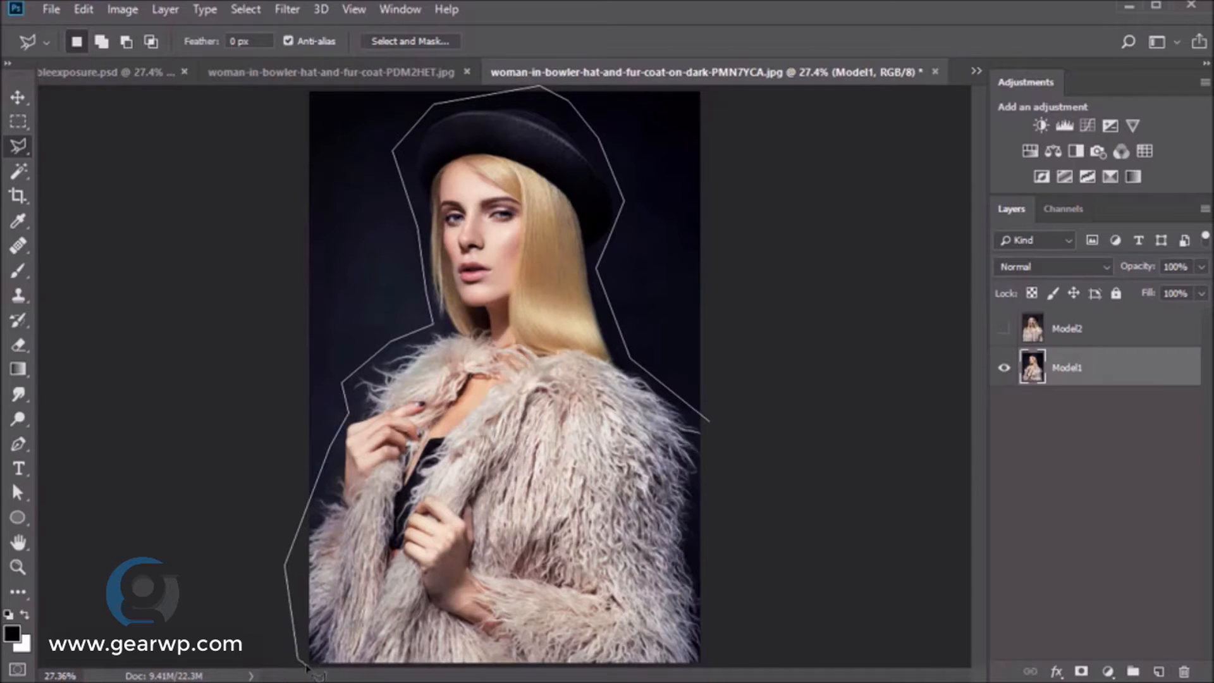
click(304, 665)
click(717, 665)
click(709, 420)
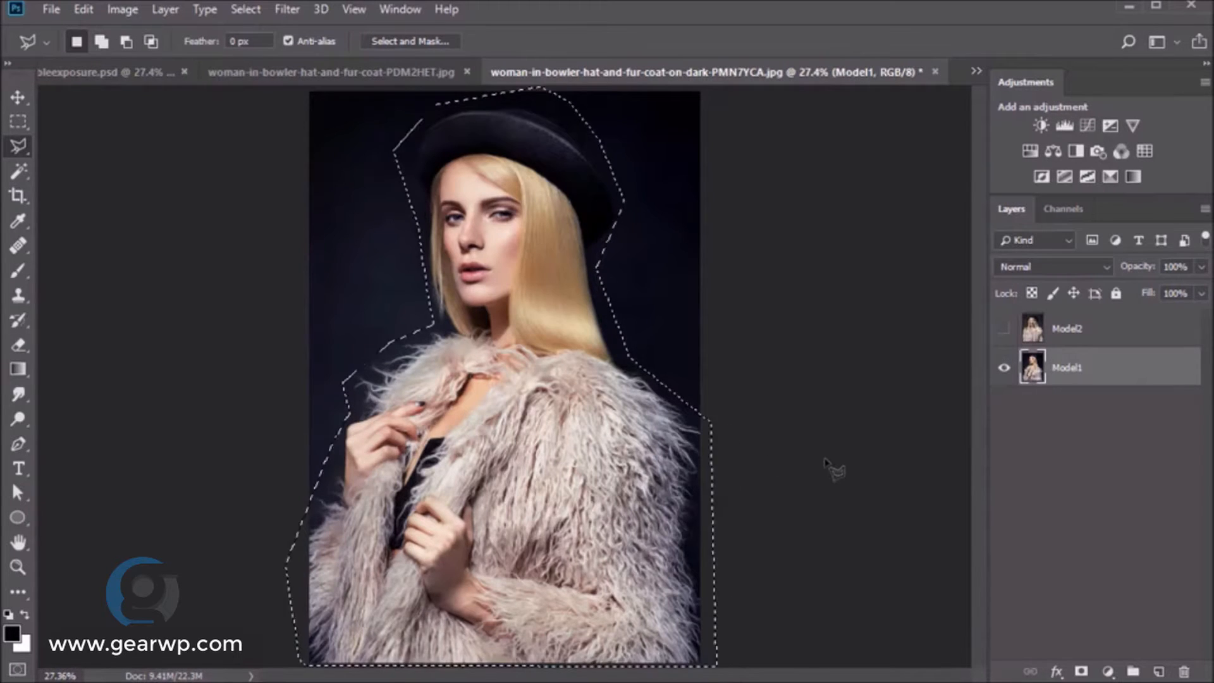
key(v)
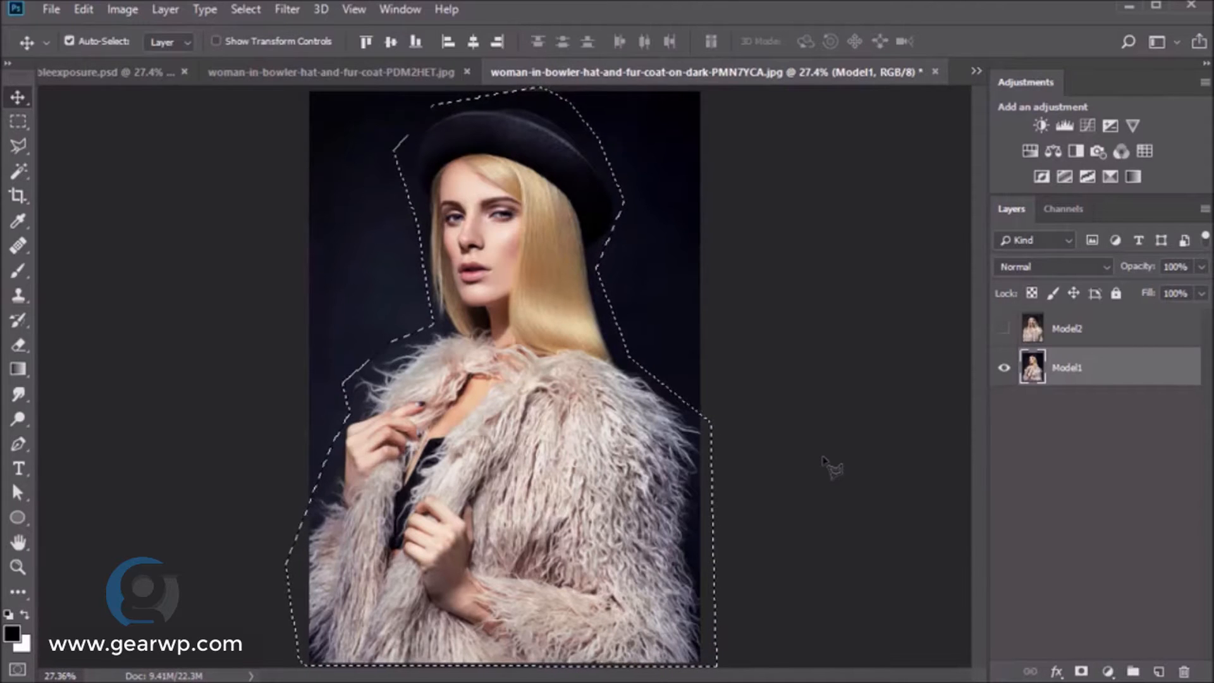
key(ctrl+j)
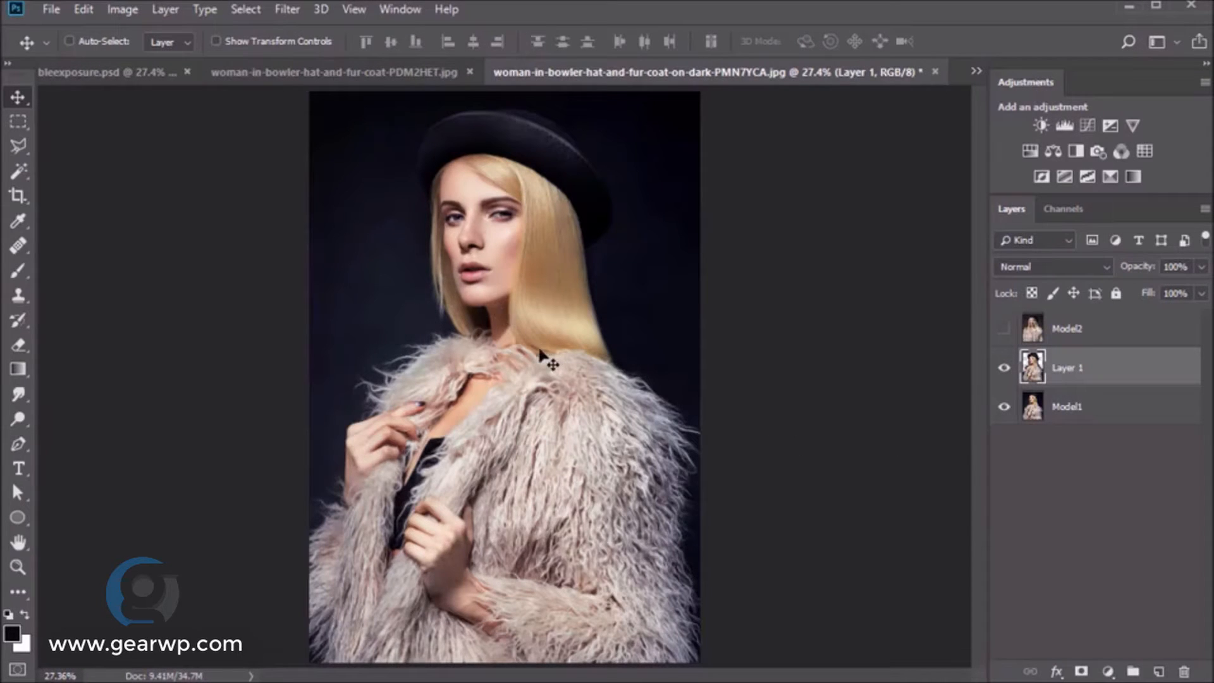
- Shift the copied model layer about 0.347 in to the left
drag(537, 359, 505, 367)
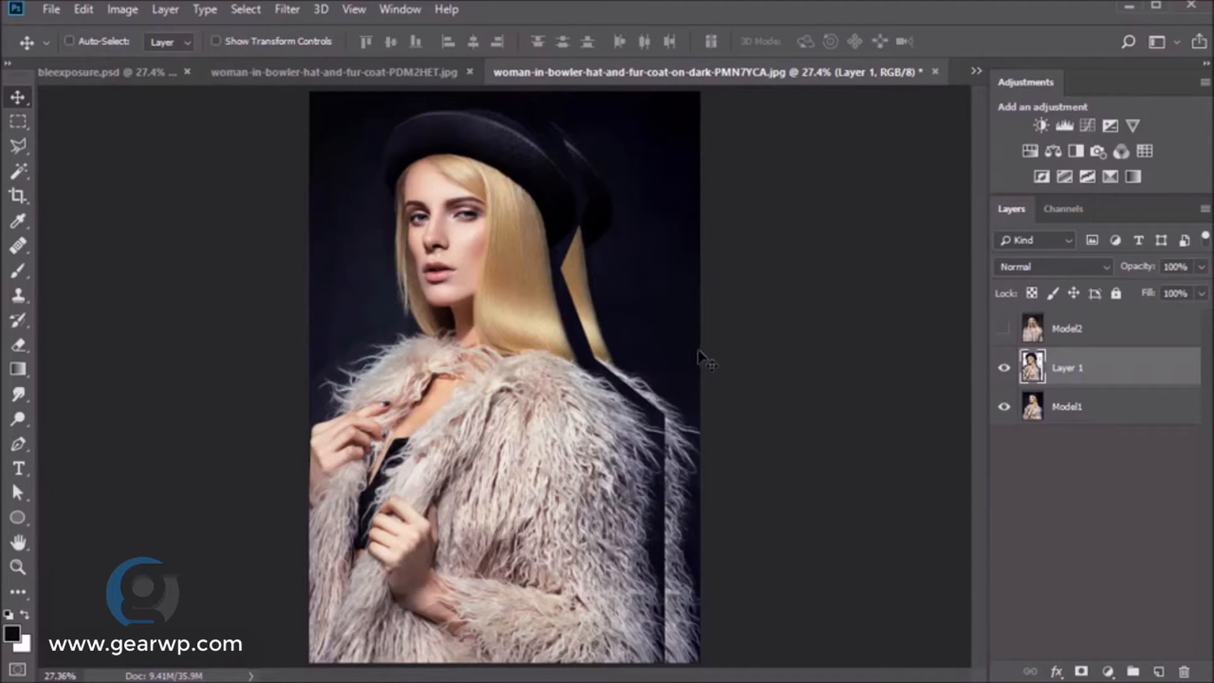
key(b)
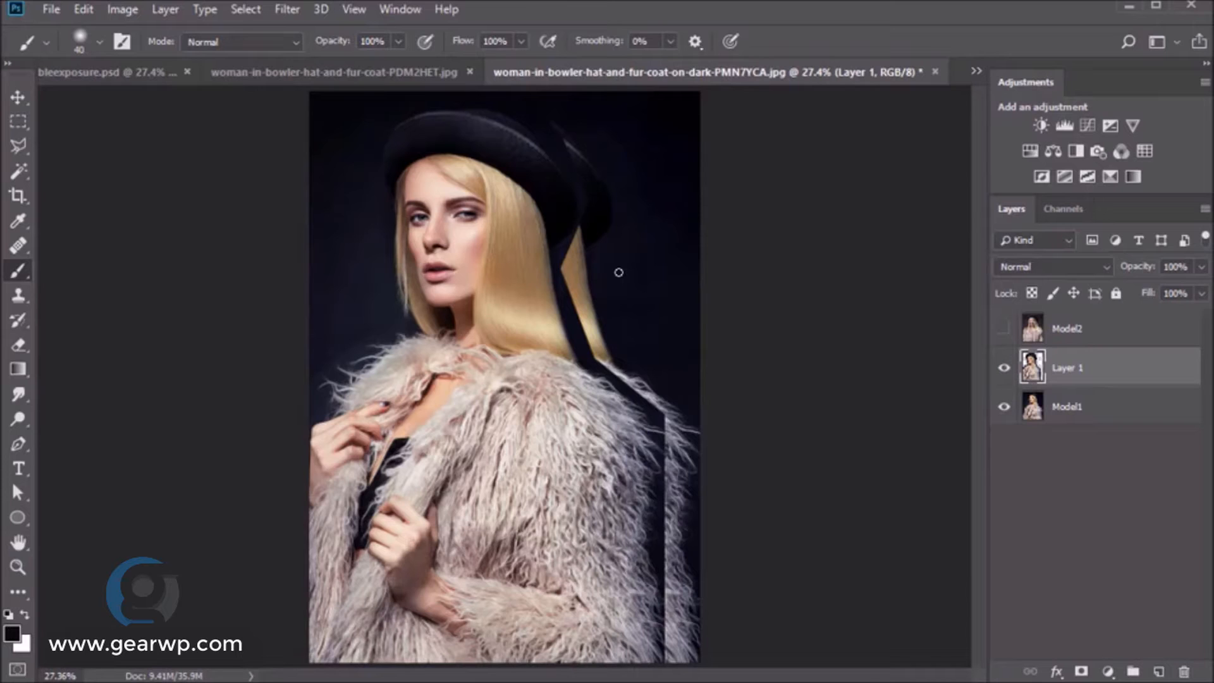
- Sample the hat's dark colour (#090a0f) and fill a new layer above Model1 with it
key(alt)
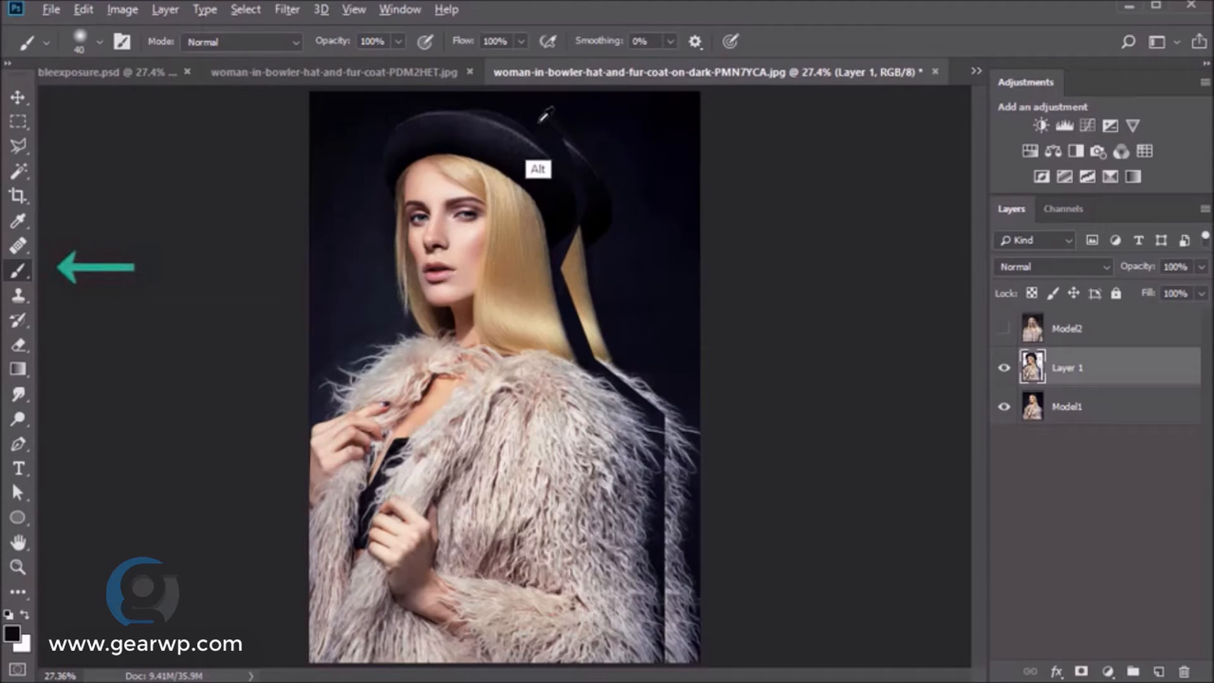
alt+click(538, 119)
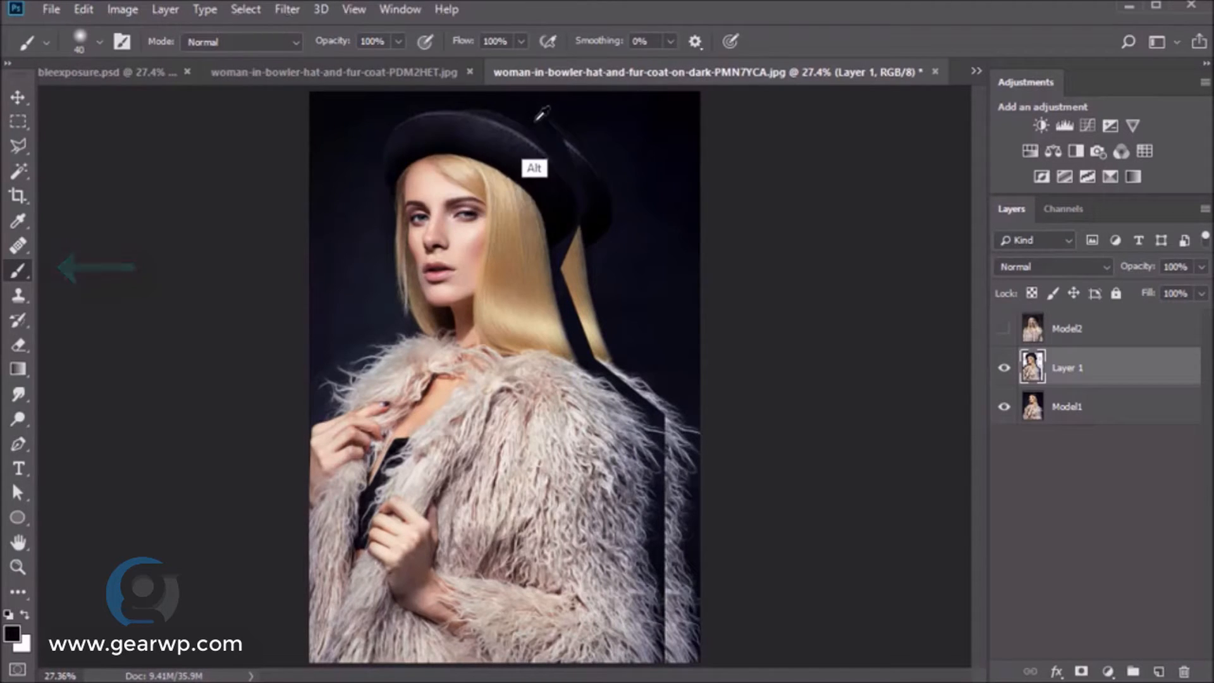
click(1119, 413)
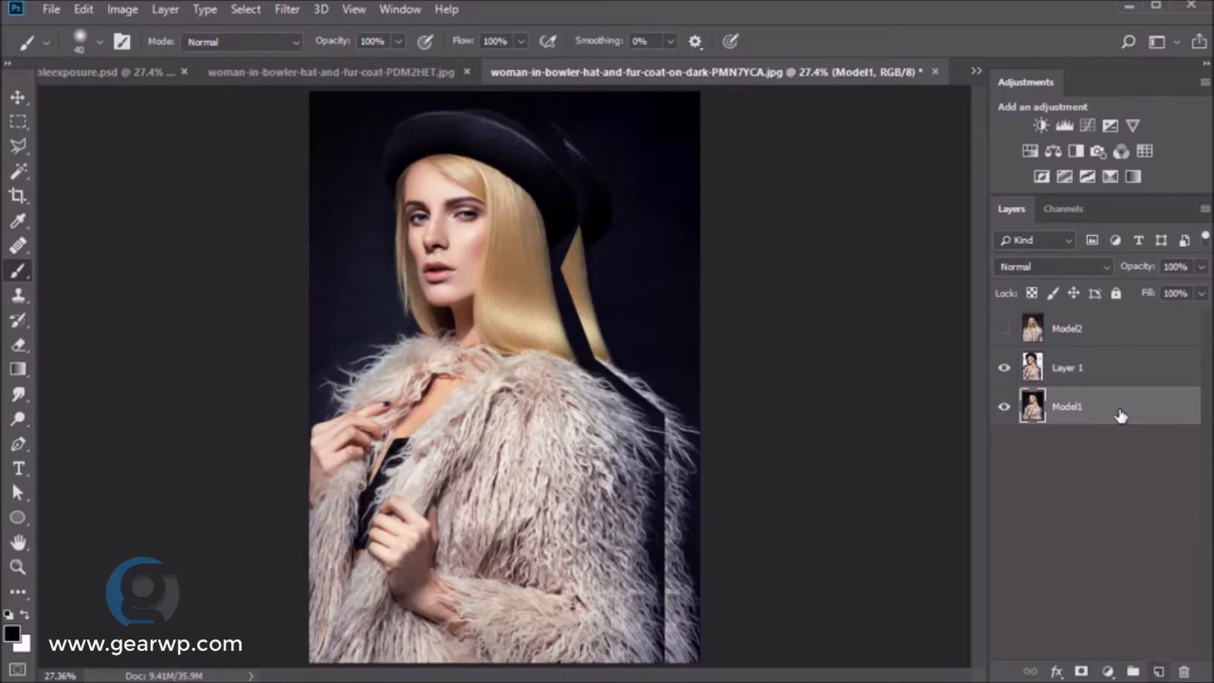
key(ctrl+shift+alt+n)
key(v)
click(14, 636)
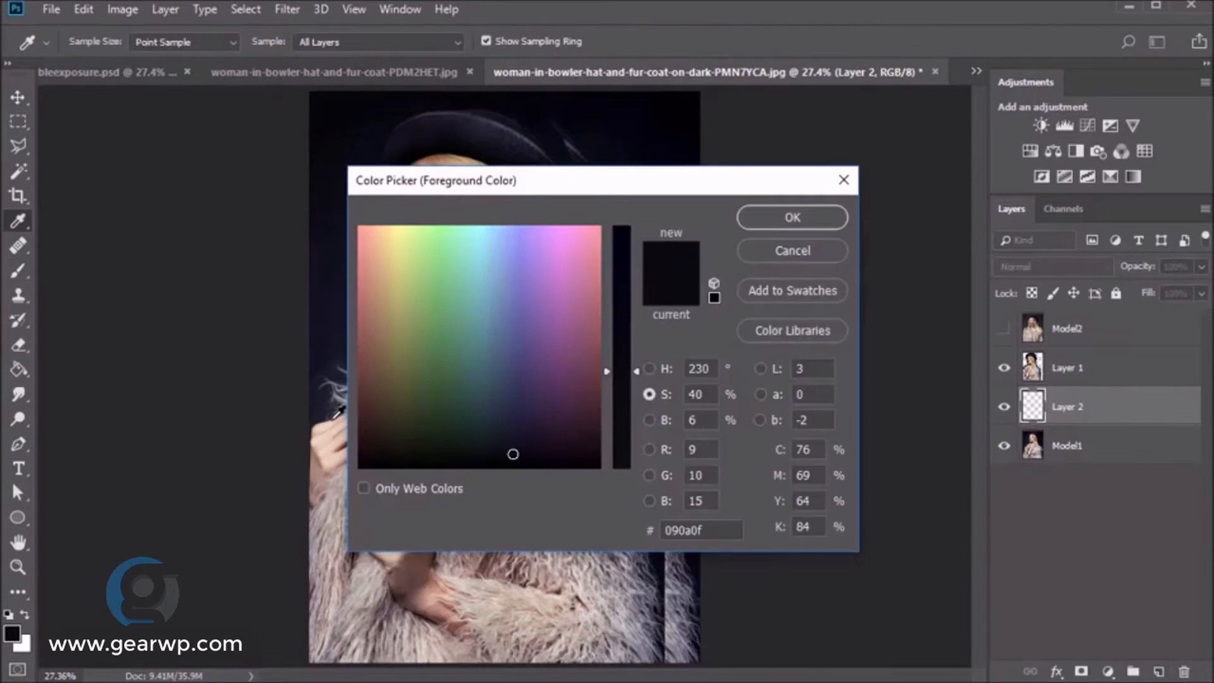
key(Return)
key(g)
click(680, 392)
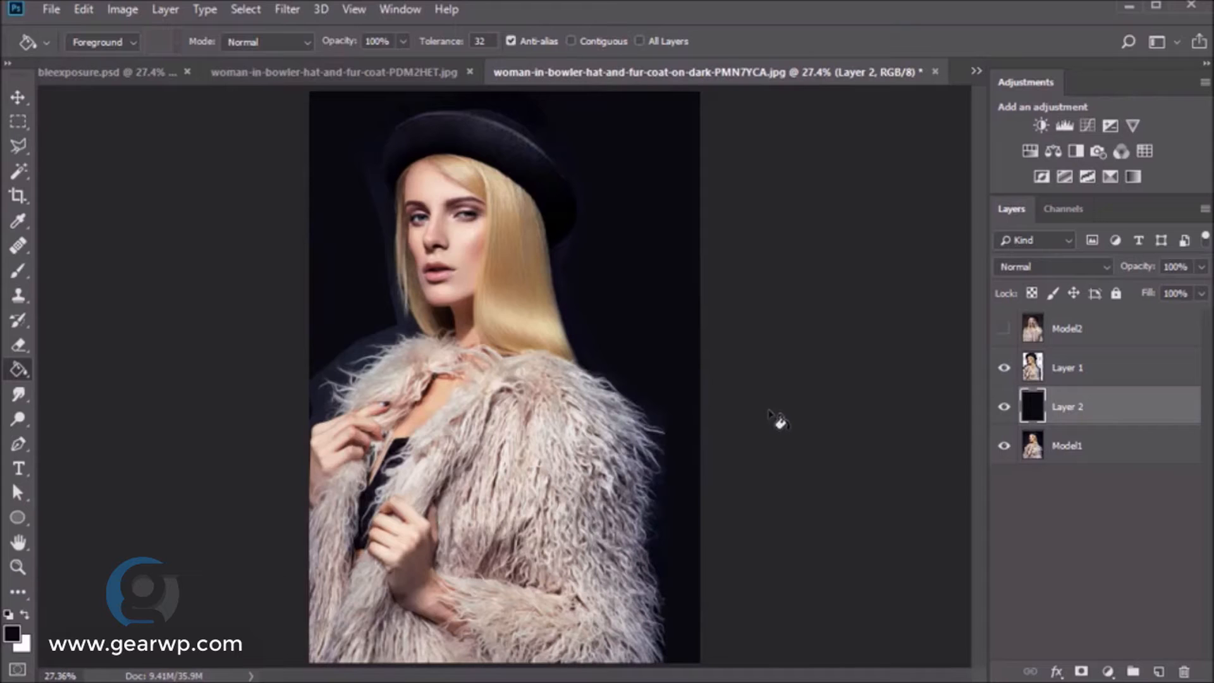
key(v)
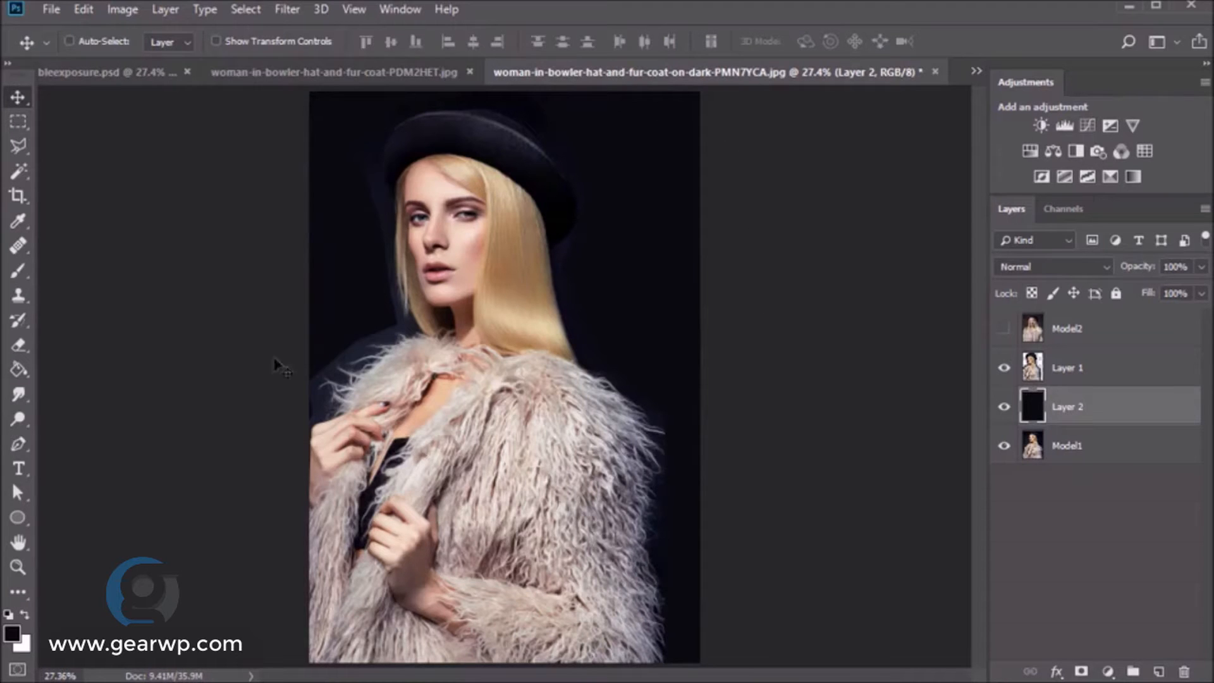
- Rename the bottom layer Original and the cut-out copy Model1, then show Model2 again
double_click(1076, 448)
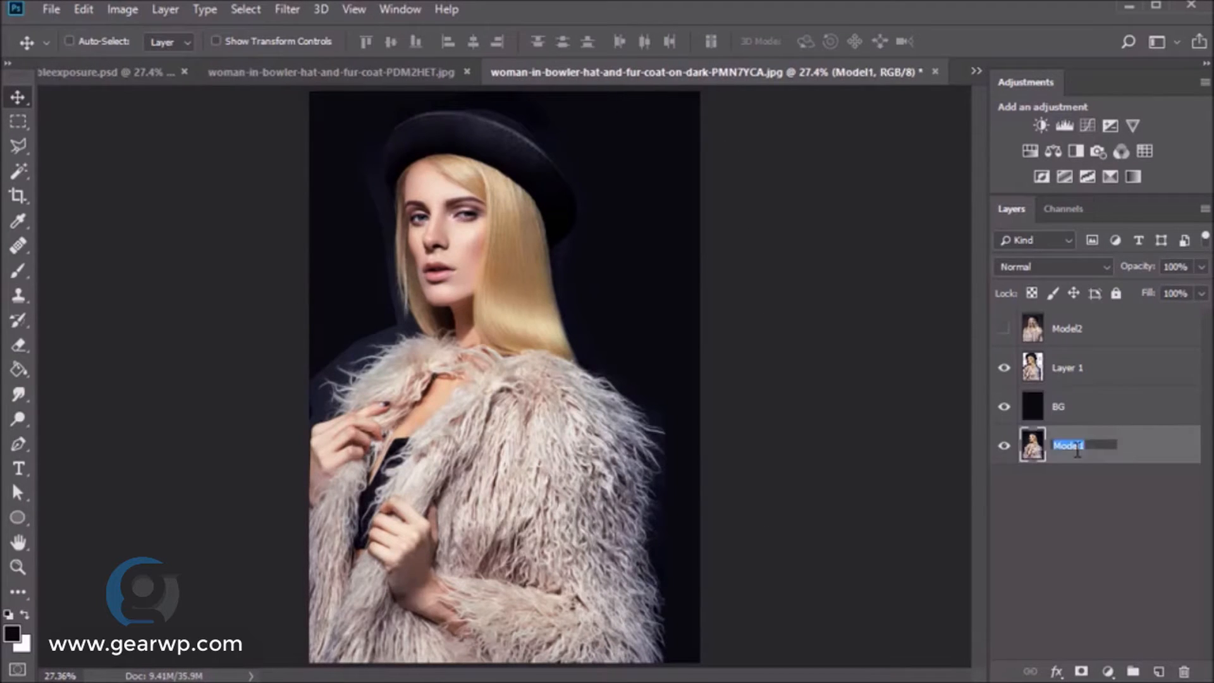
key(Return)
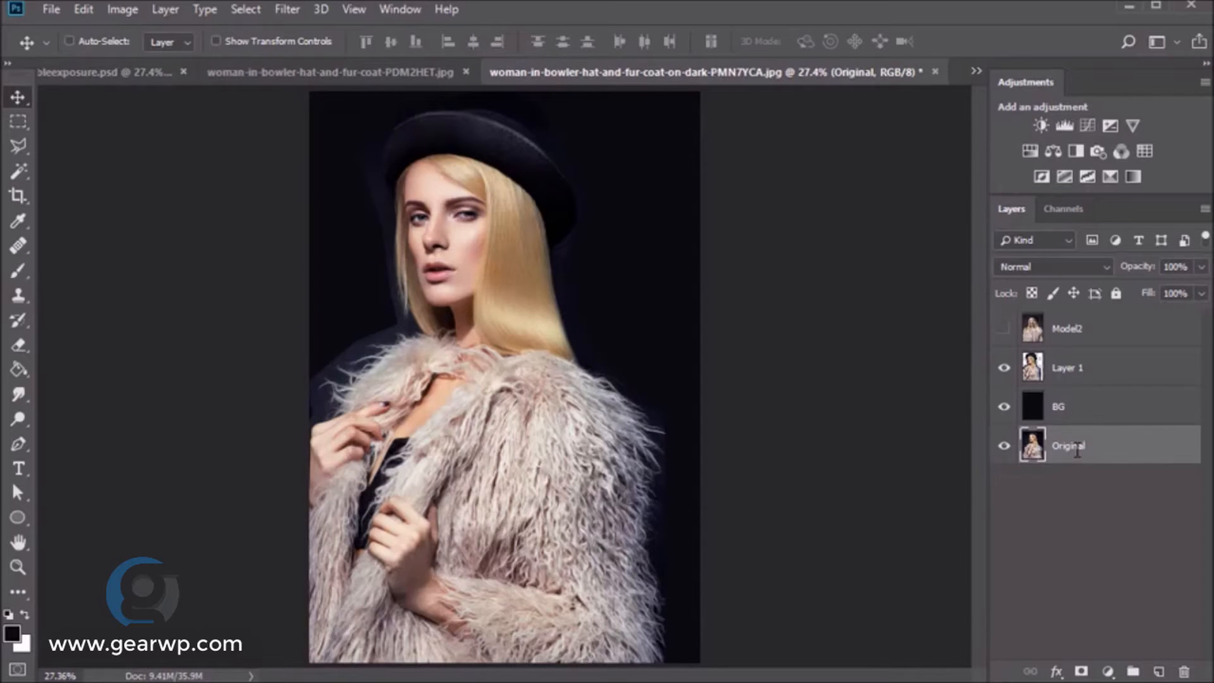
double_click(1069, 368)
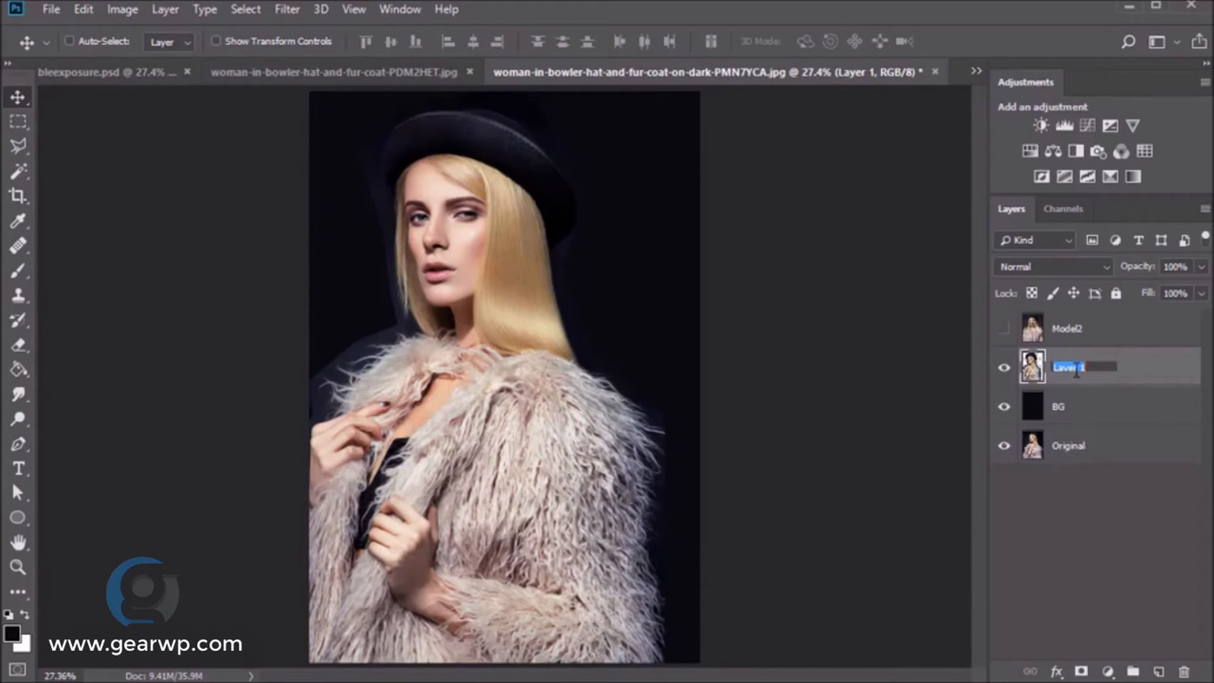
text(Model1)
key(Return)
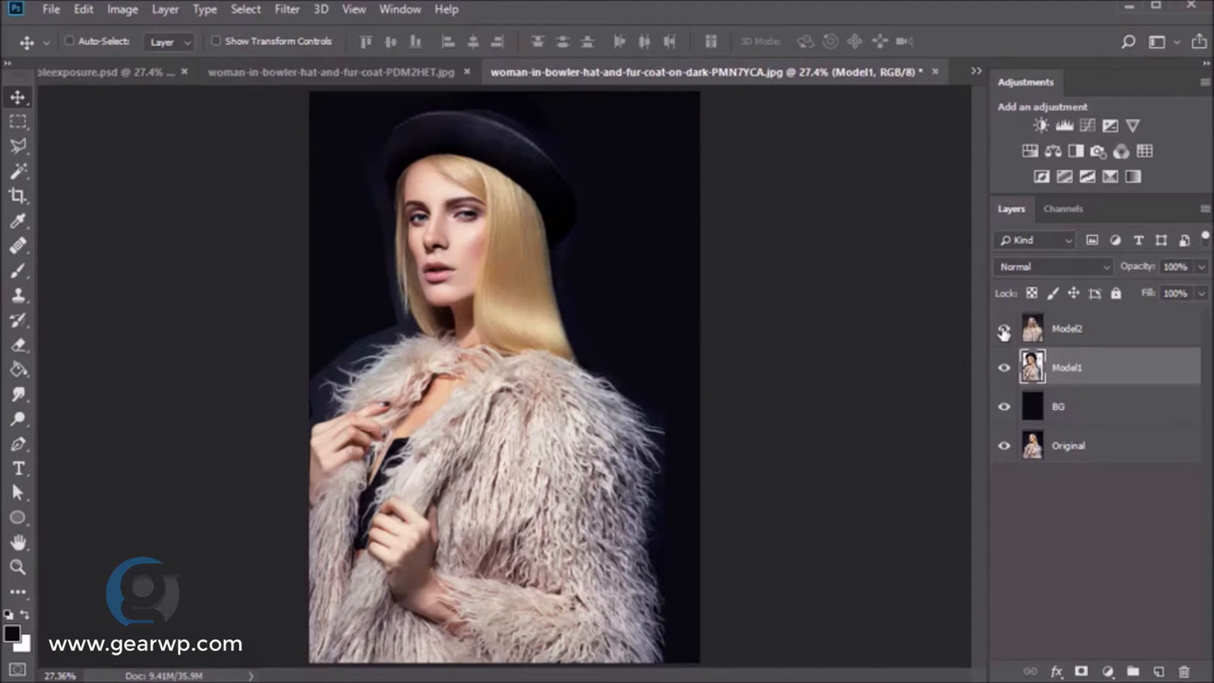
click(1004, 329)
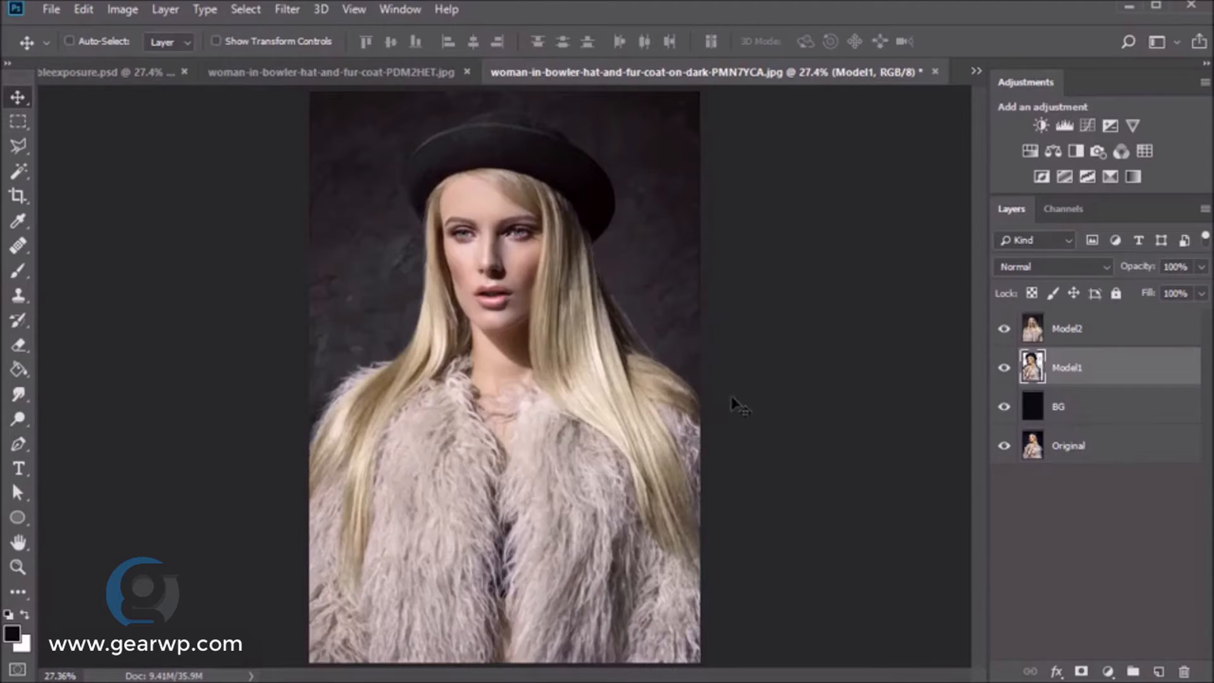
- Trace a polygonal outline around the long-haired model's right side, hat and upper hair
key(l)
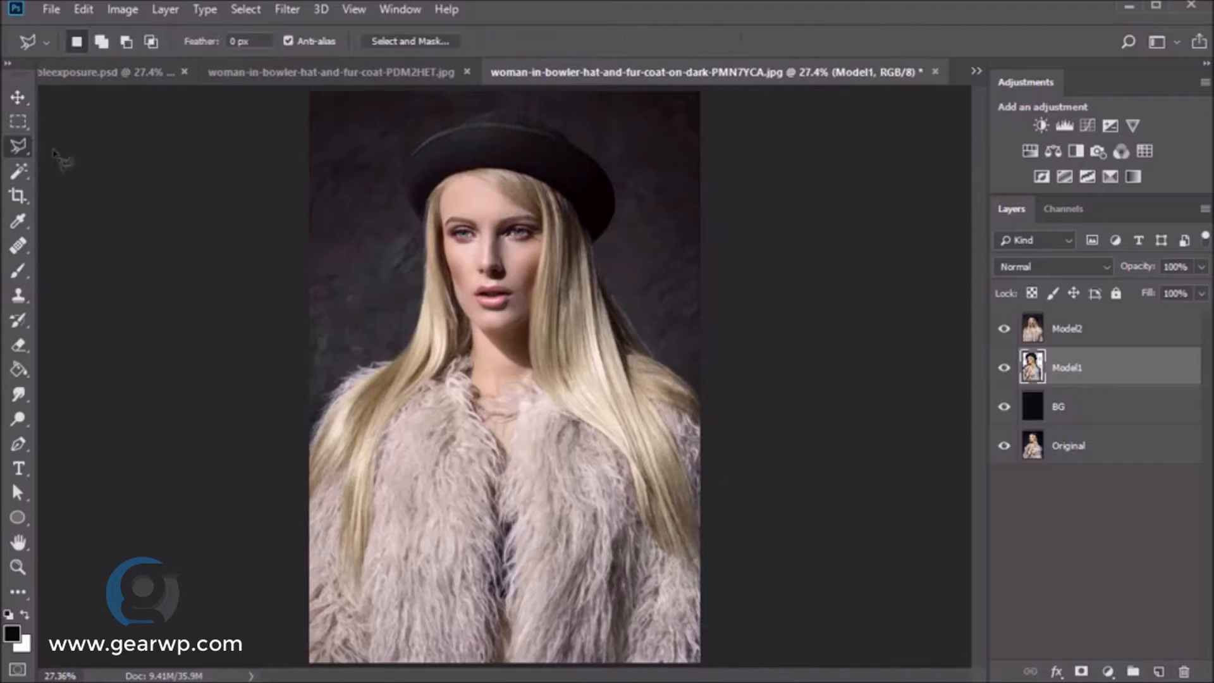
click(715, 394)
click(656, 347)
click(595, 245)
click(623, 214)
click(619, 152)
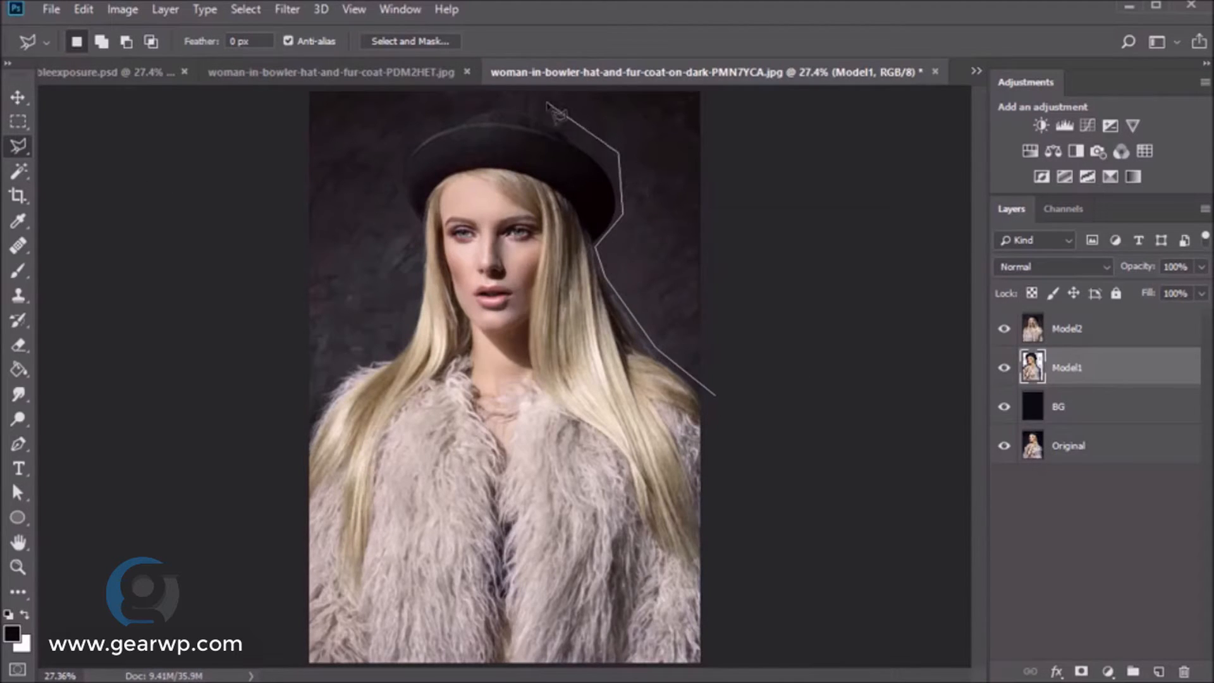
click(544, 103)
click(484, 99)
click(382, 169)
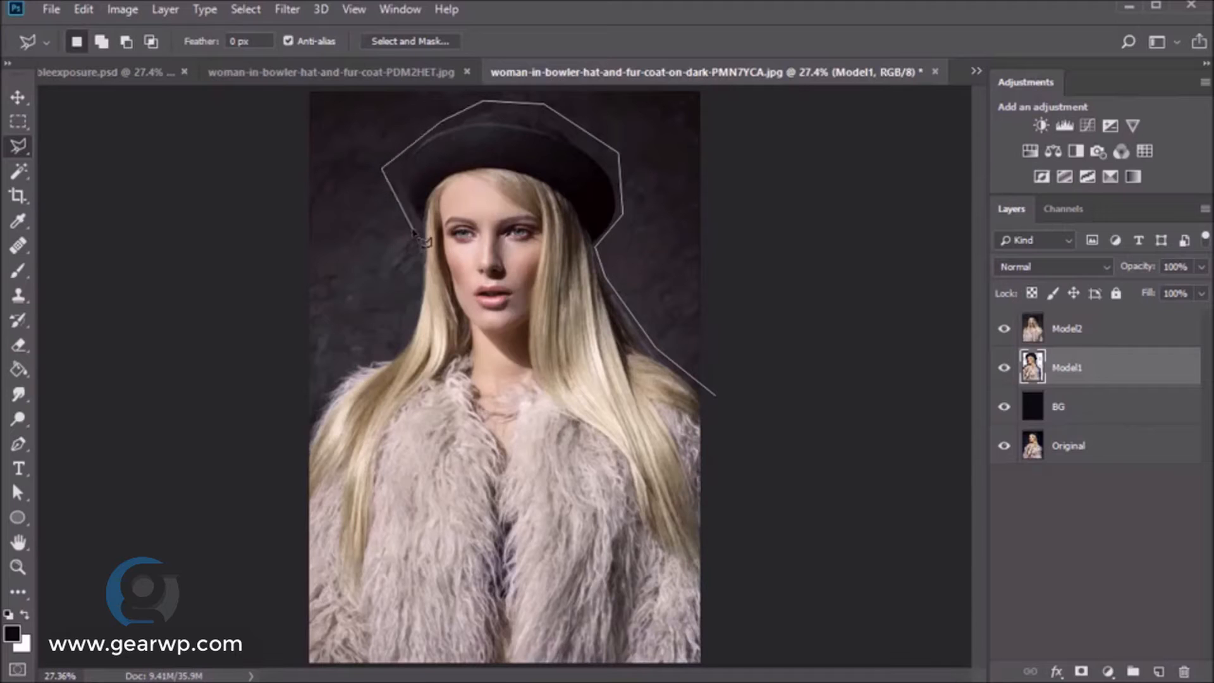
click(414, 227)
- Close the outline, invert it on Model2, delete the background, and deselect
click(416, 299)
click(402, 340)
click(332, 365)
click(286, 450)
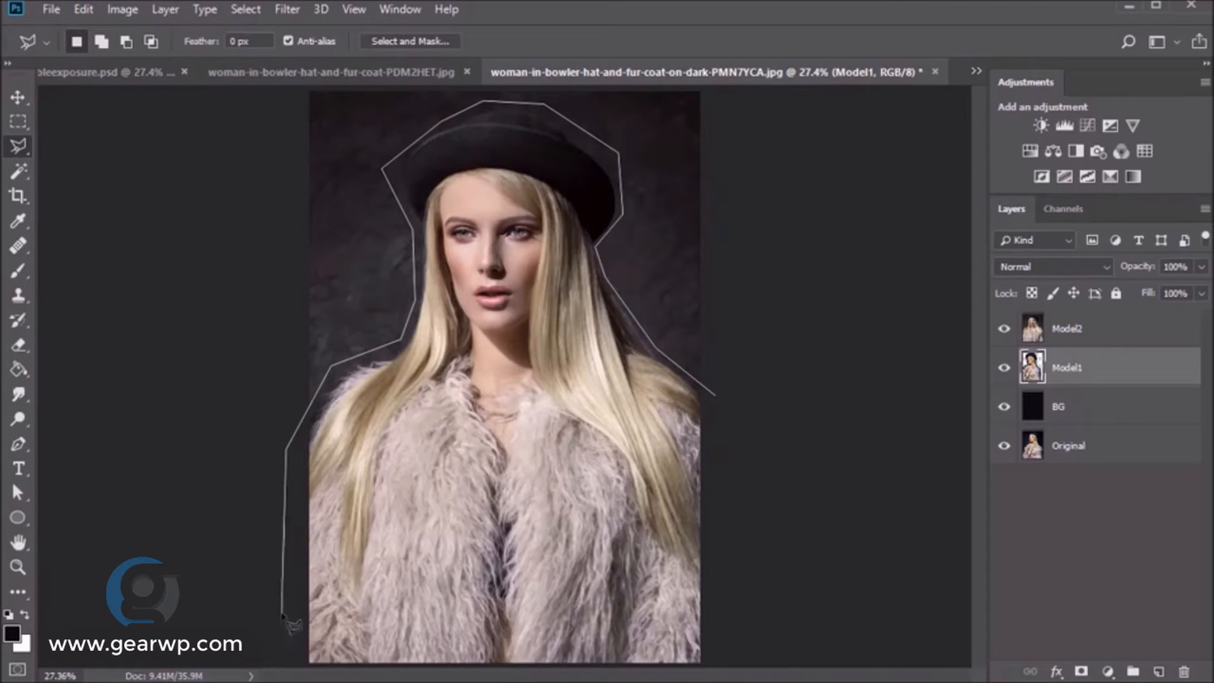
click(304, 664)
click(719, 666)
double_click(717, 400)
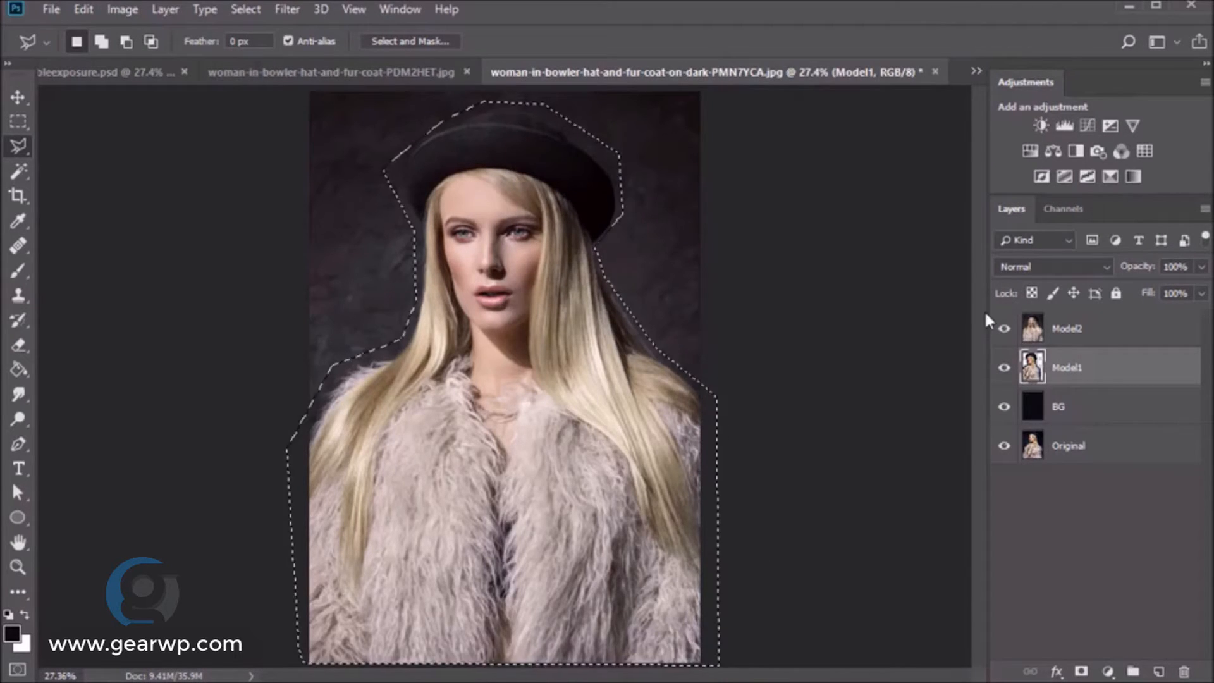
click(1075, 329)
right_click(658, 213)
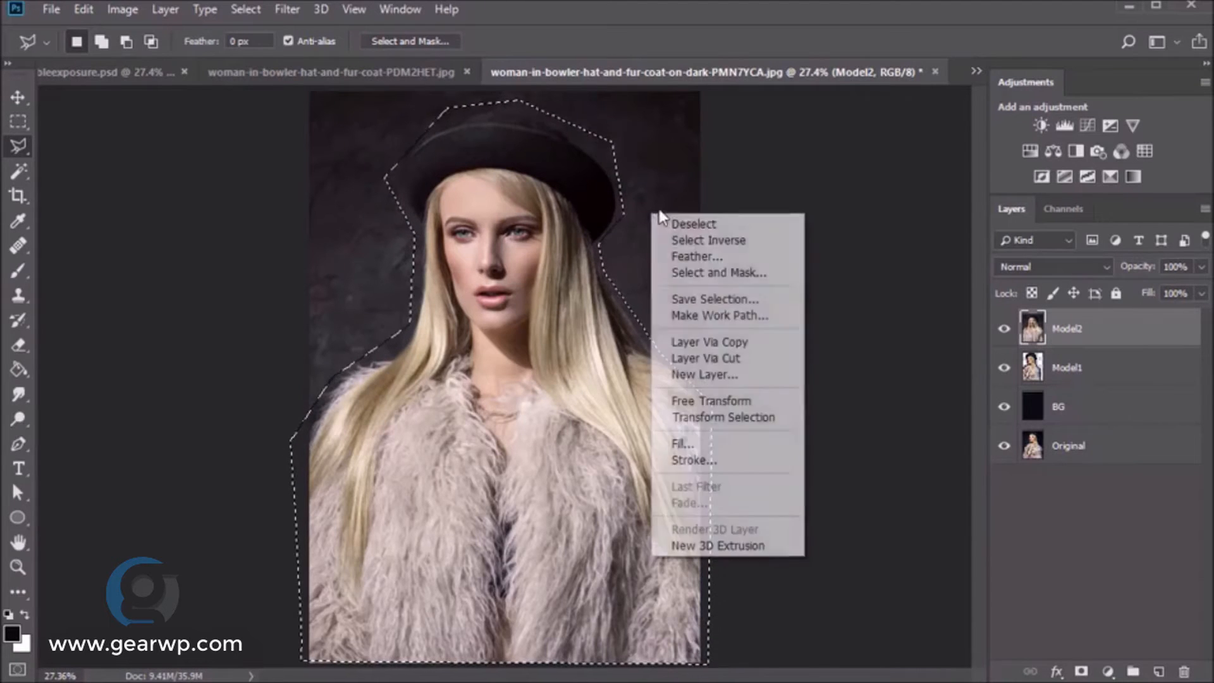
click(696, 238)
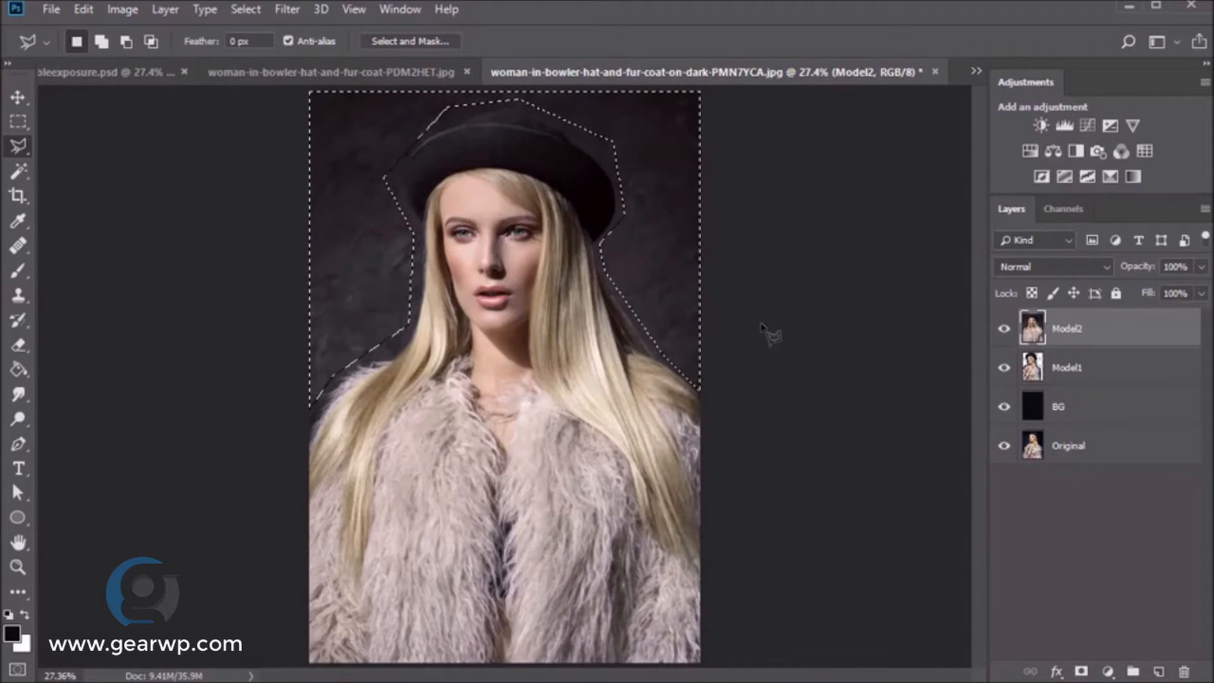
key(Delete)
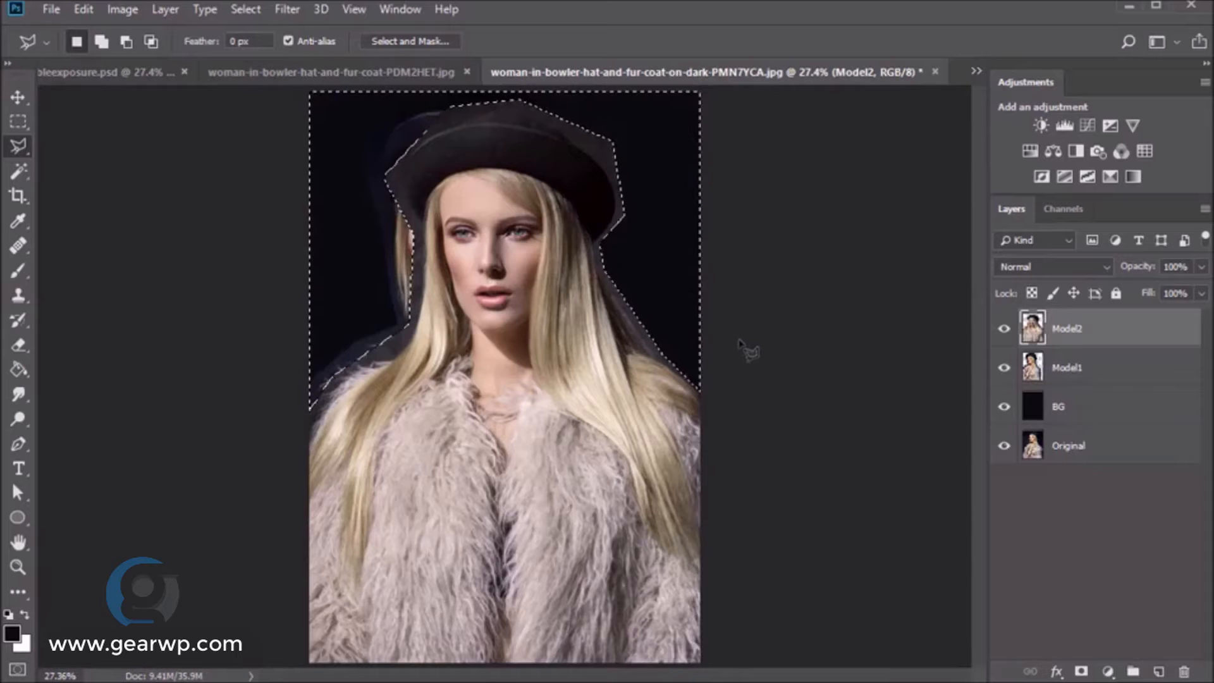
key(ctrl+d)
- Move the Model2 woman down and right, and shift the Model1 woman slightly
key(v)
drag(534, 300, 621, 357)
ctrl+click(421, 338)
mouse_move(421, 338)
mouse_down()
mouse_move(449, 334)
mouse_move(438, 344)
mouse_up()
click(1088, 337)
mouse_move(610, 357)
mouse_down()
mouse_move(617, 320)
mouse_move(601, 335)
mouse_up()
- Scale Model2 proportionally to about 96%, then hide it
key(ctrl+t)
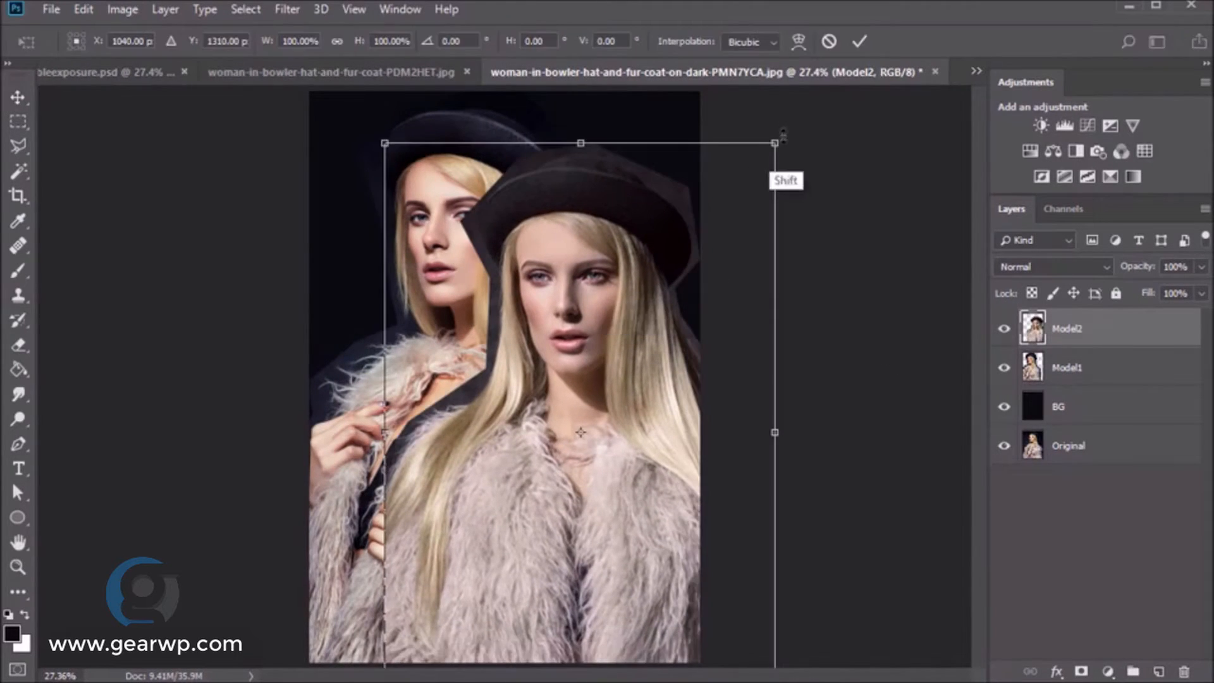
drag(777, 141, 760, 161)
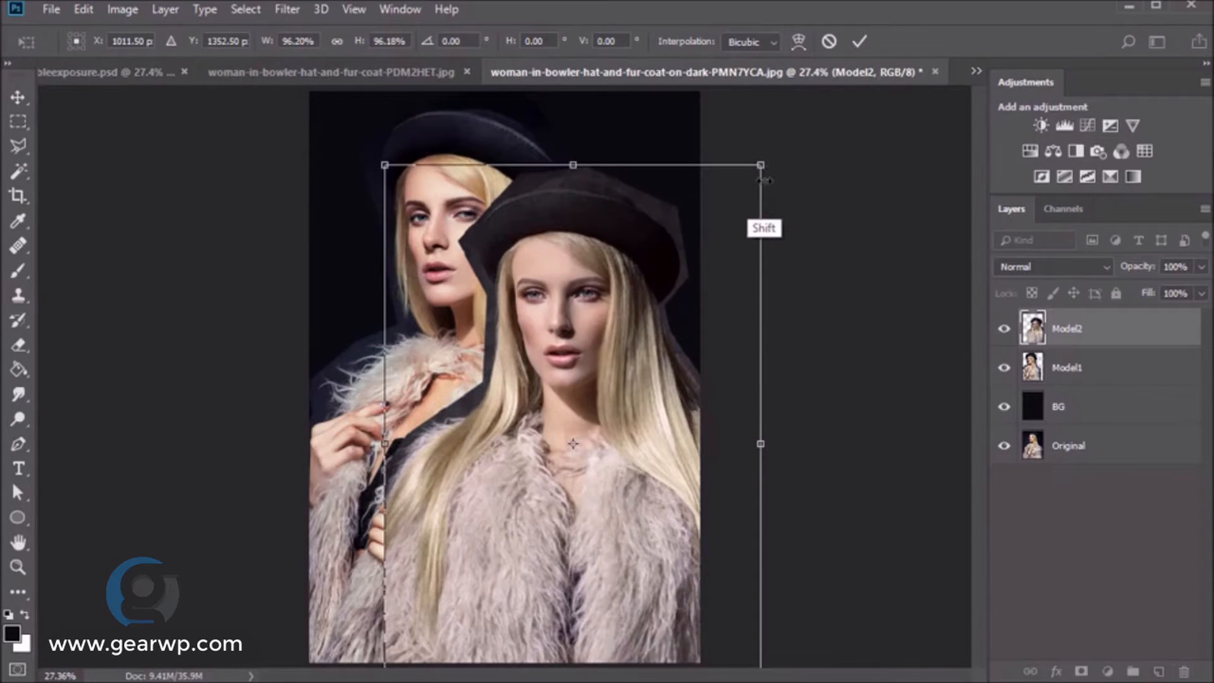
key(Return)
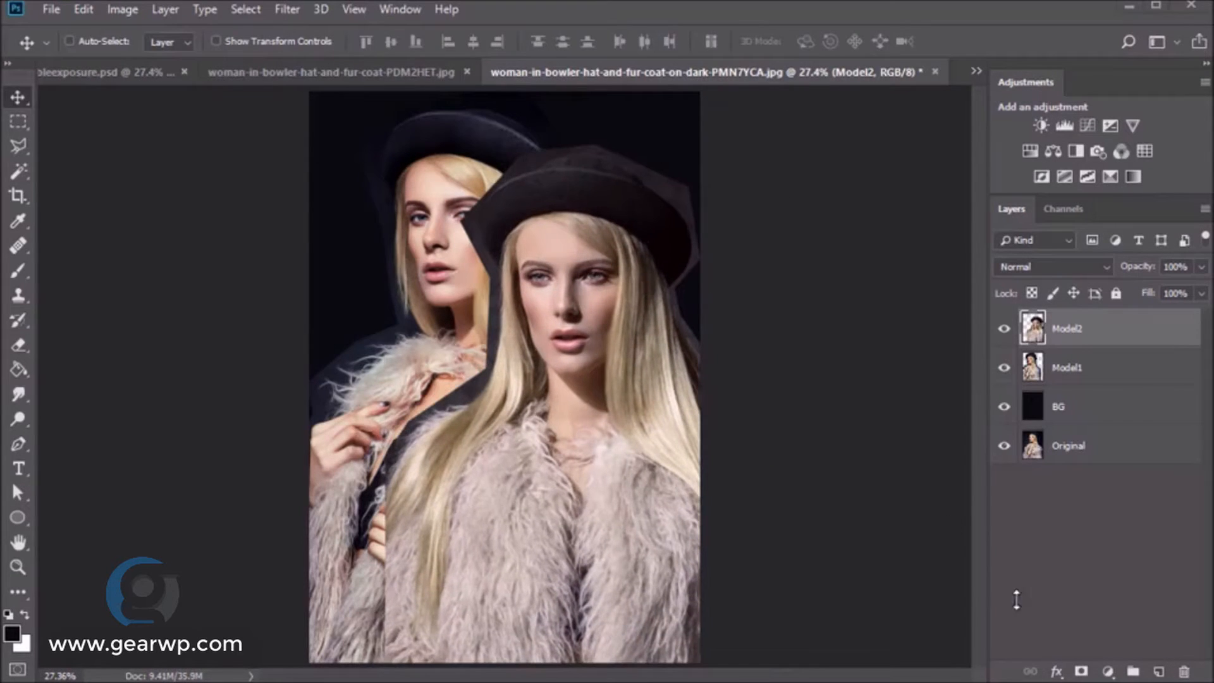
click(1004, 329)
- Add a layer mask to Model1 and set up a black Soft Round brush
click(1081, 672)
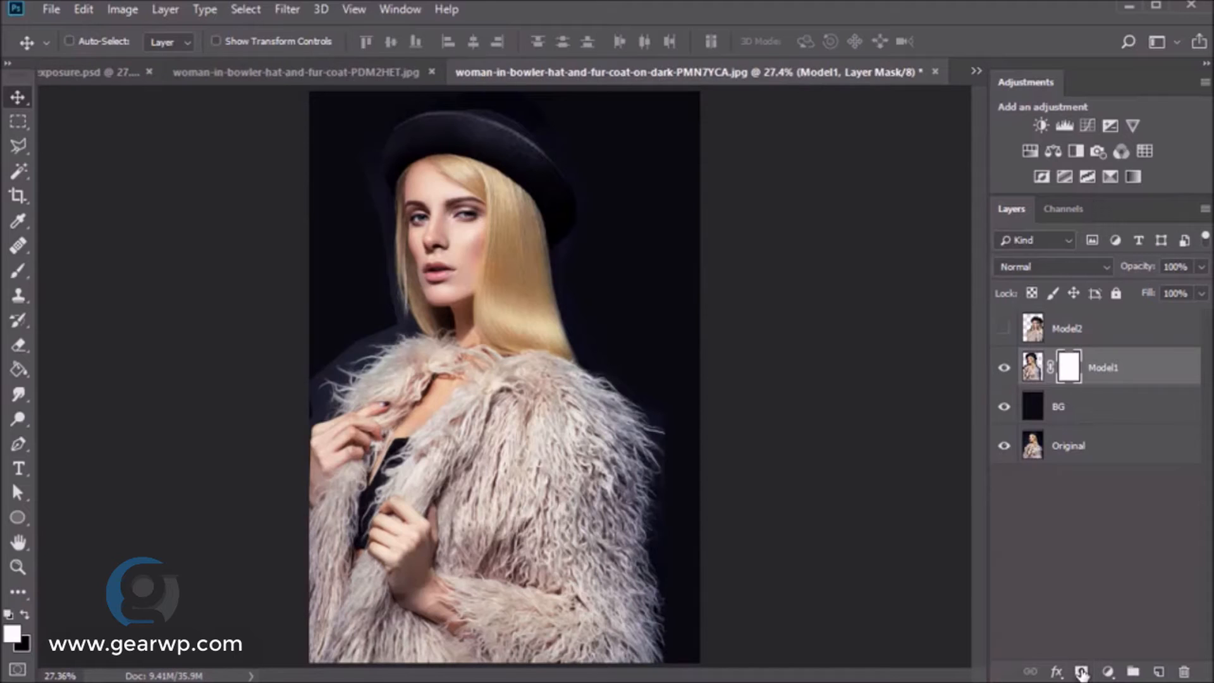
key(b)
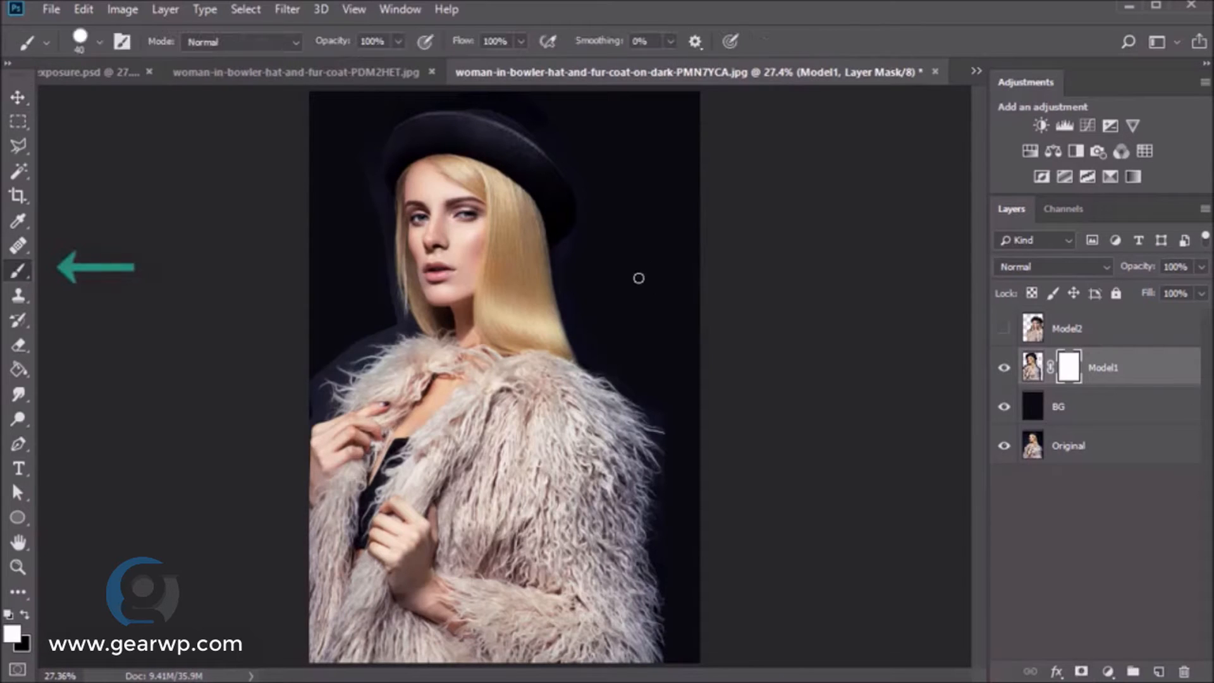
right_click(639, 278)
click(770, 436)
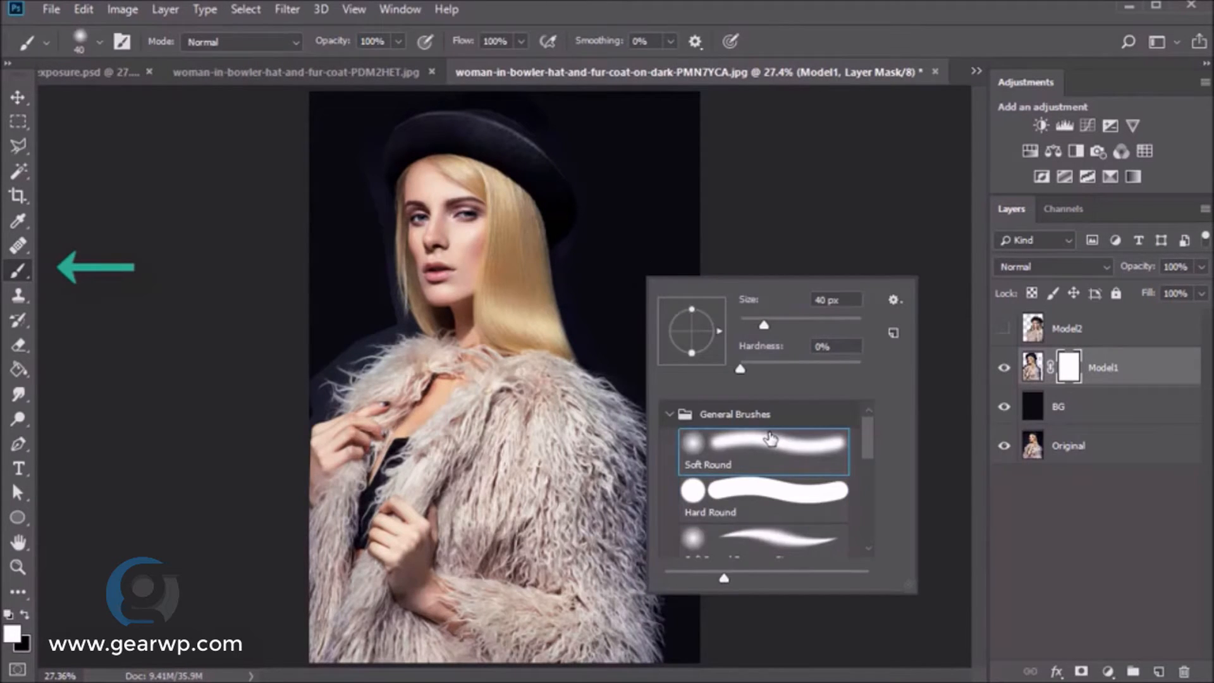
click(24, 614)
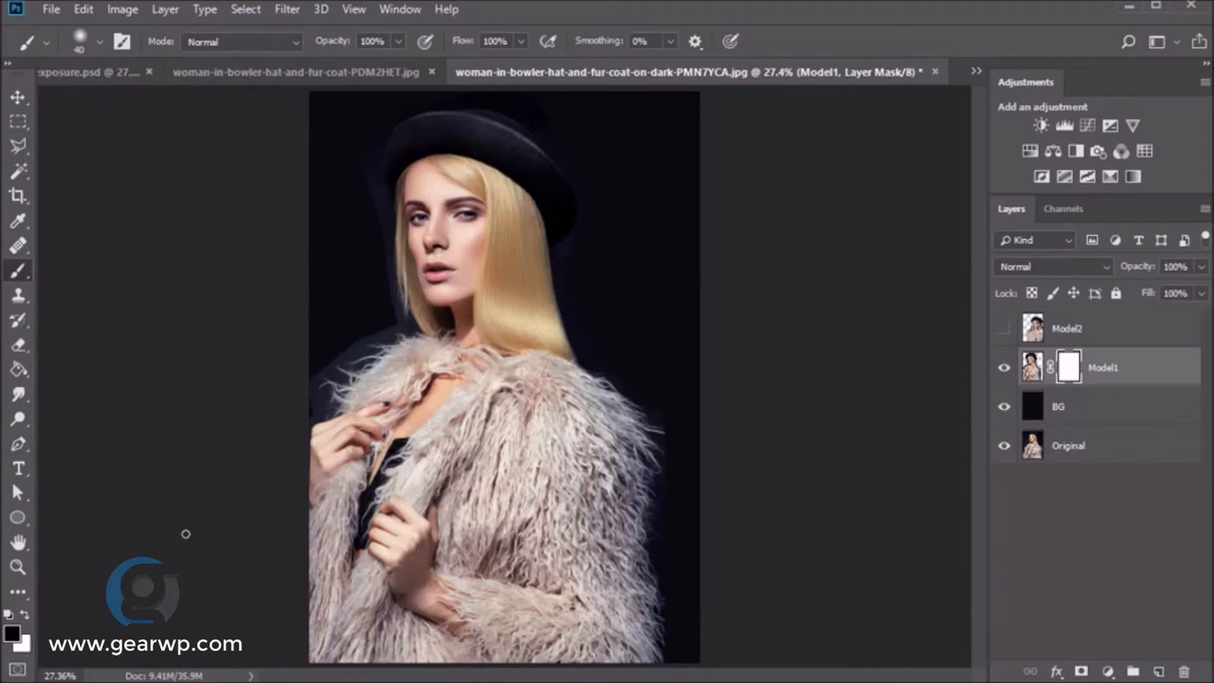
- Zoom into the hair and mask the bluish fringe along the hair and fur edges with a size 60 brush
key(z)
click(580, 293)
click(569, 293)
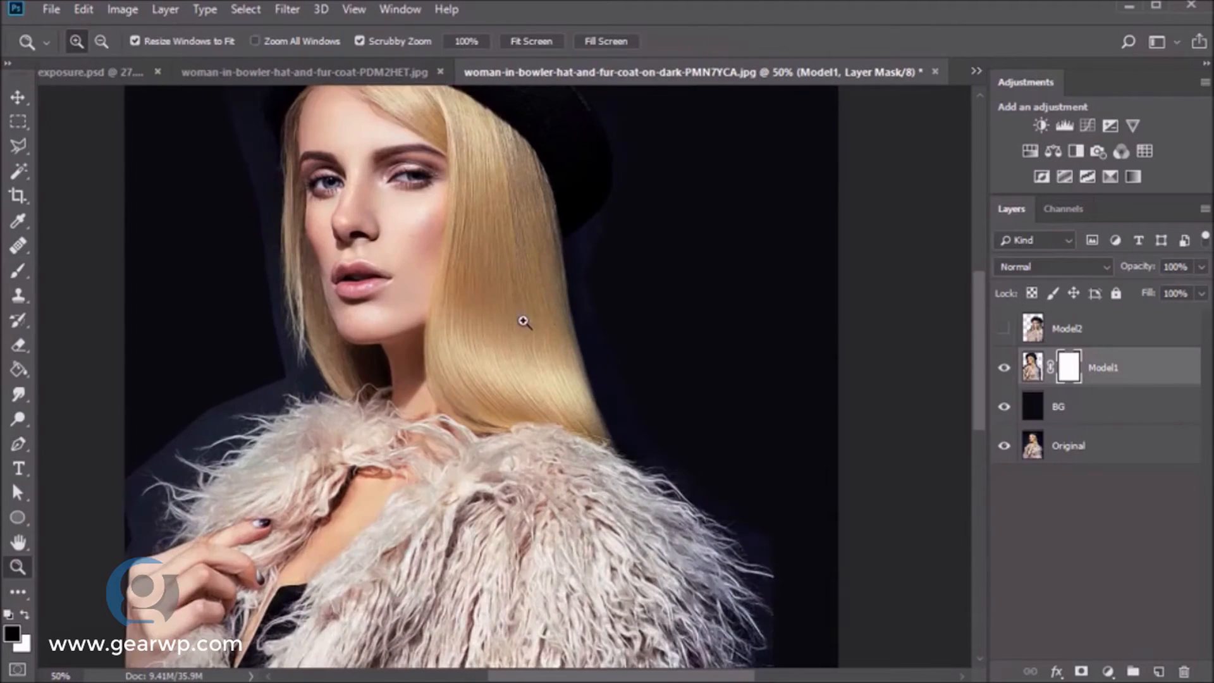
click(488, 318)
key(b)
key(bracketright)
key(bracketright)
mouse_move(647, 353)
mouse_down()
mouse_move(663, 393)
mouse_move(631, 316)
mouse_move(662, 429)
mouse_up()
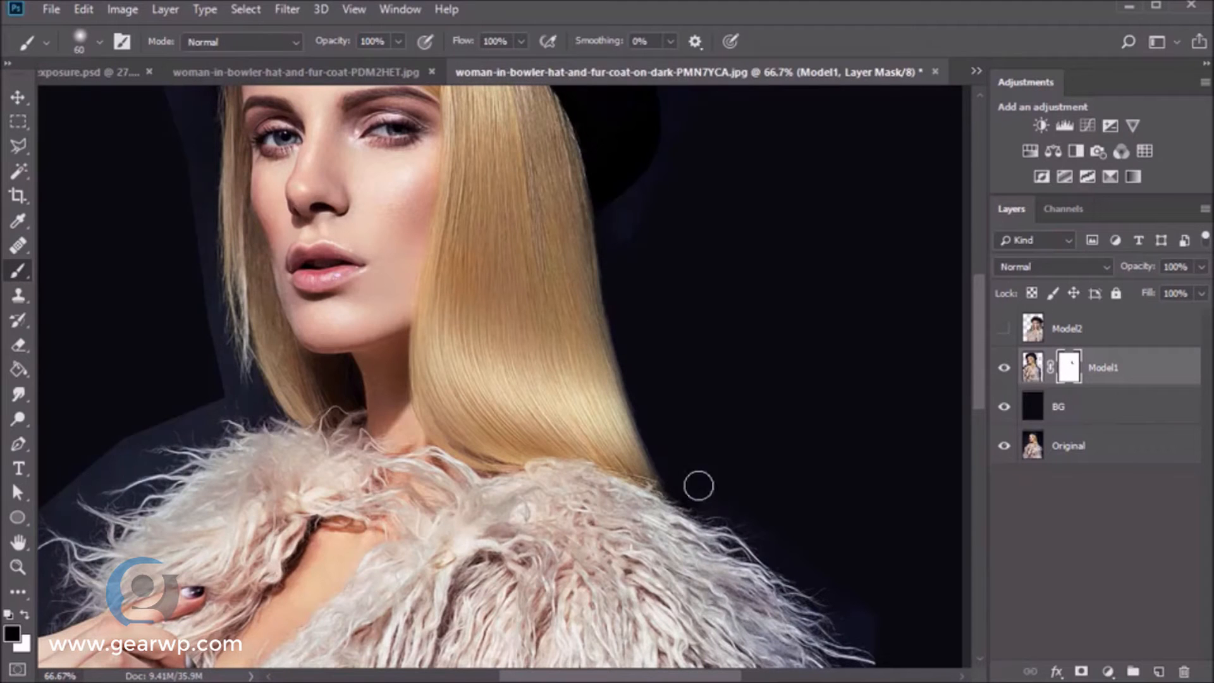
mouse_move(753, 517)
mouse_down()
mouse_move(880, 629)
mouse_move(856, 613)
mouse_up()
drag(977, 333, 980, 293)
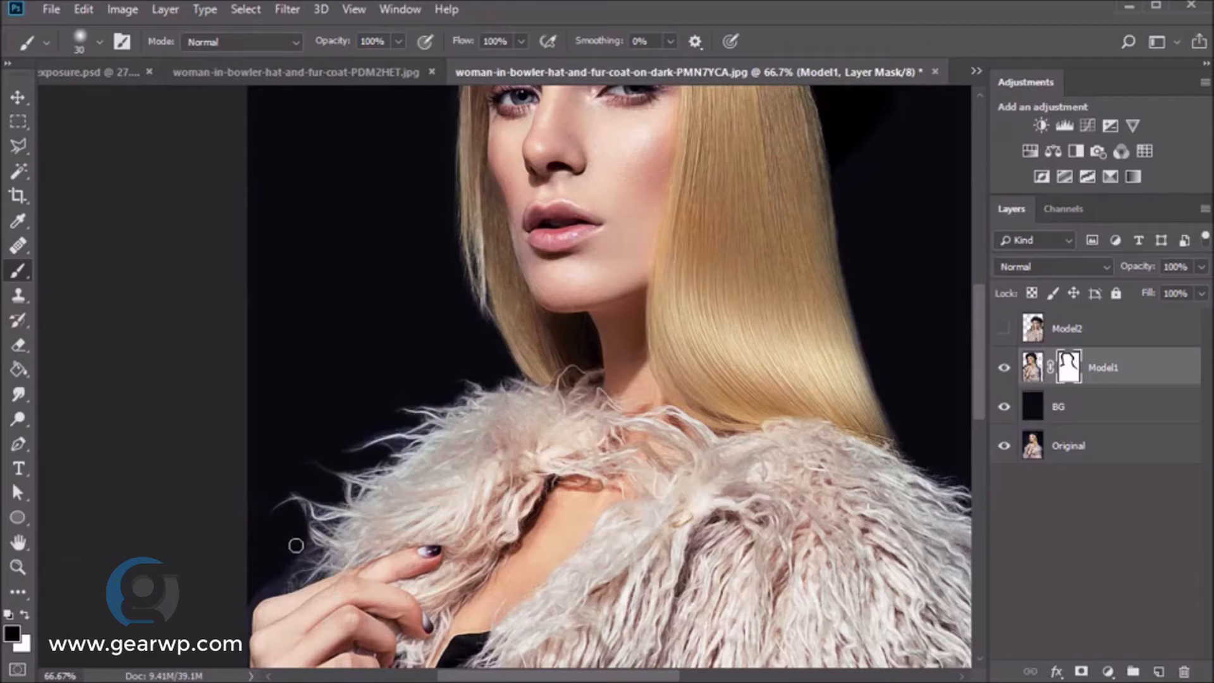
key(h)
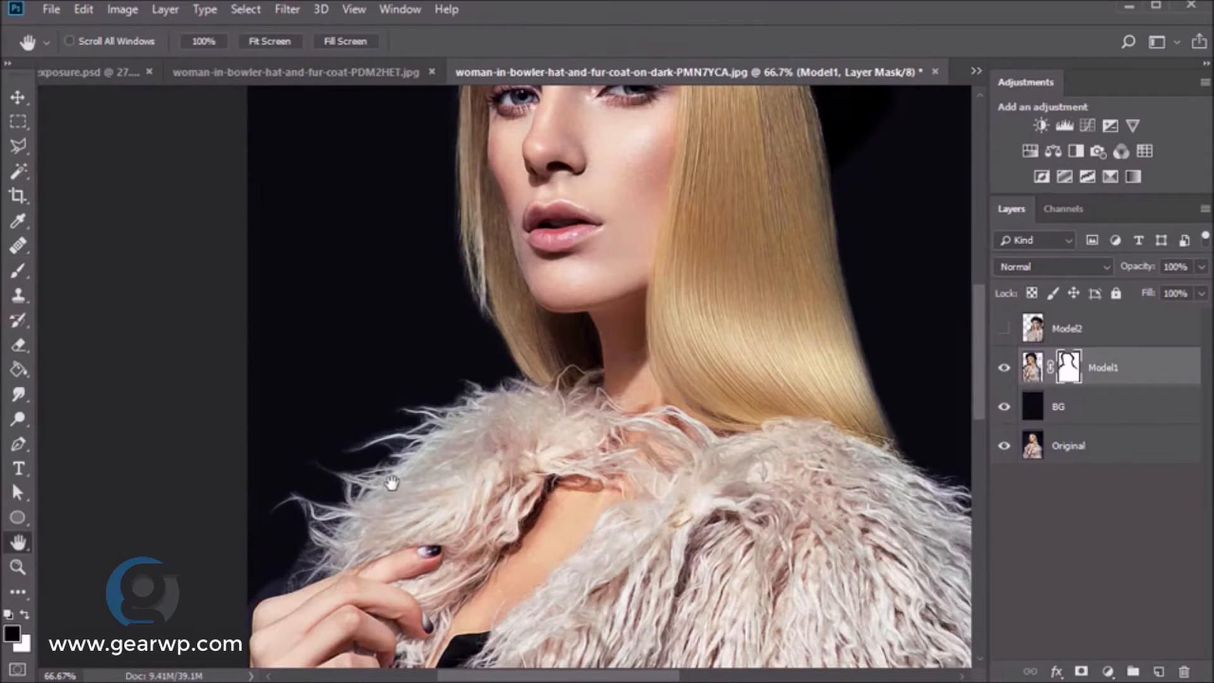
drag(398, 482, 406, 392)
key(b)
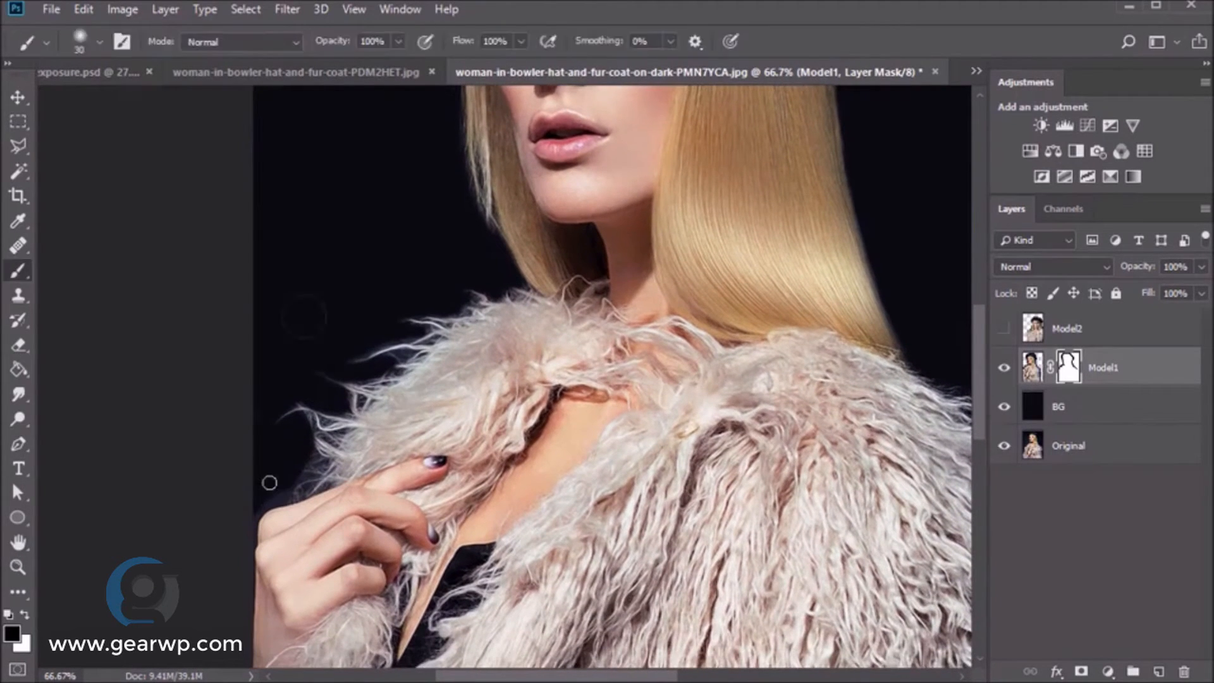
key(bracketright)
key(bracketright)
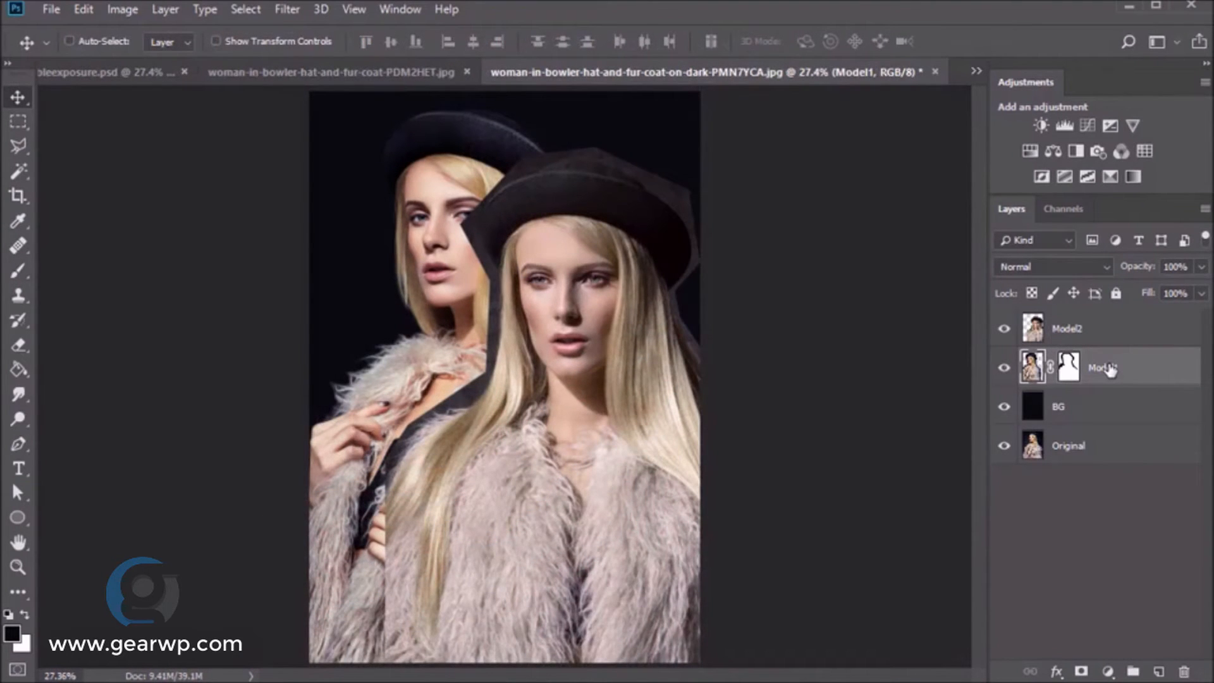
- Add a layer mask to Model2 and paint out the grey strip beside the hair and brim
click(1088, 328)
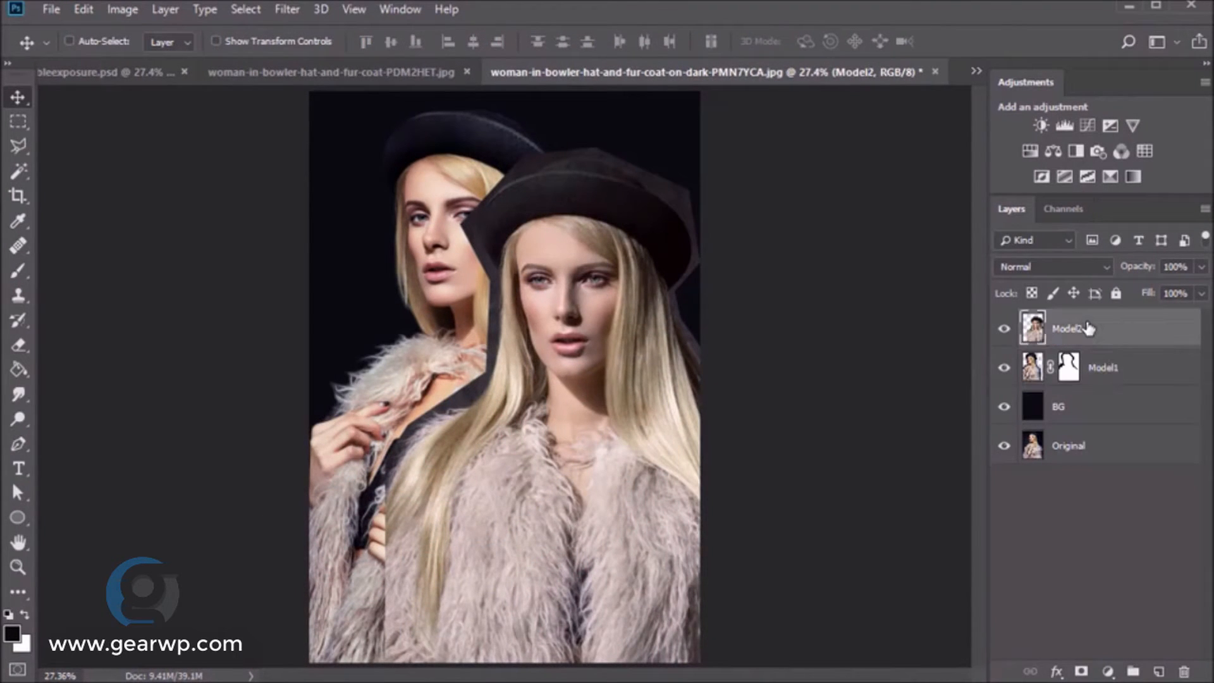
click(1081, 671)
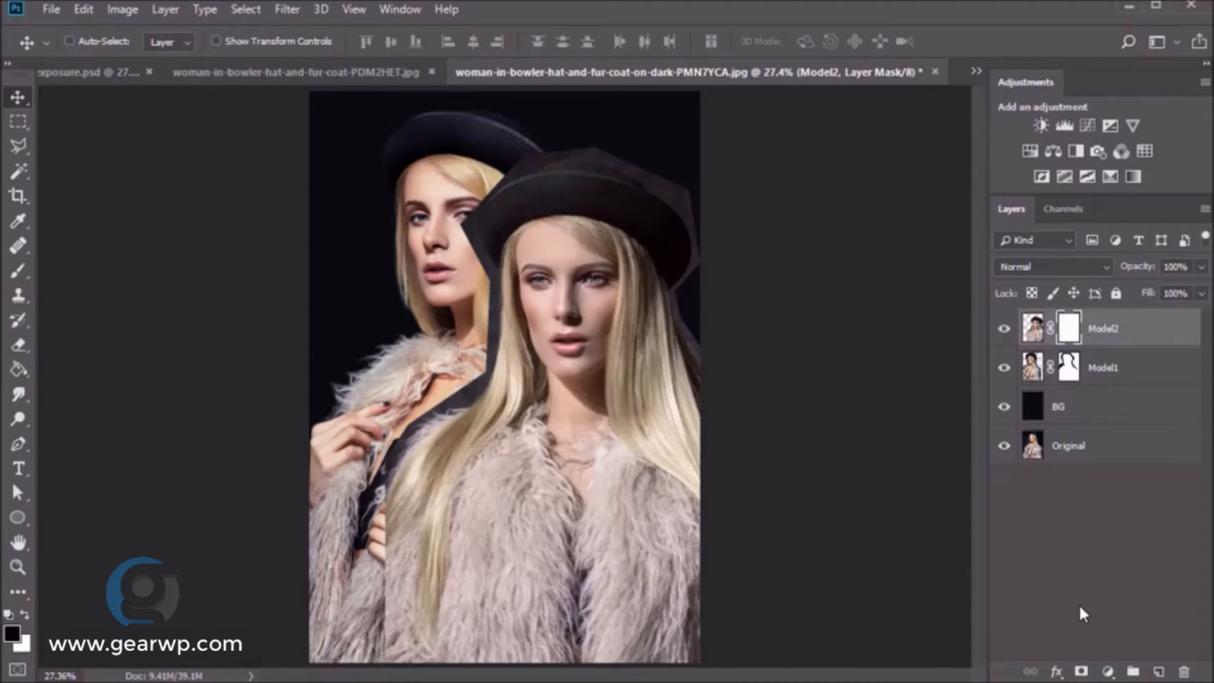
key(z)
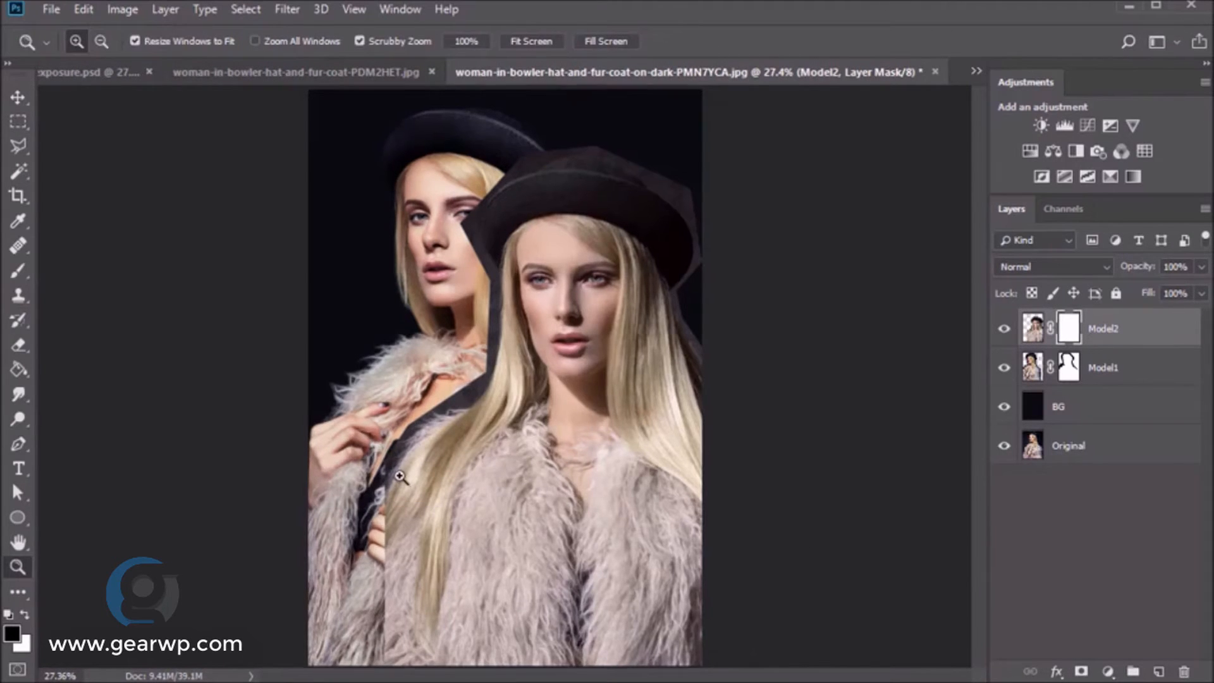
click(399, 481)
click(400, 480)
key(b)
mouse_move(501, 325)
mouse_down()
mouse_move(532, 307)
mouse_move(532, 326)
mouse_move(507, 345)
mouse_up()
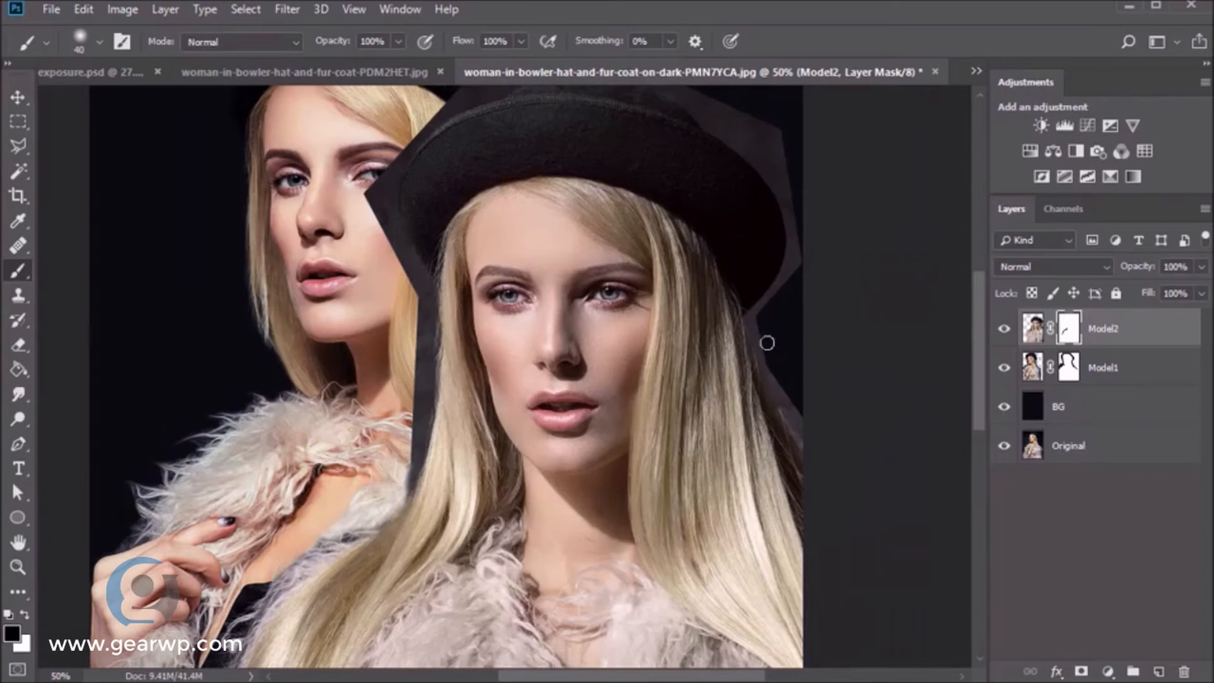
mouse_move(767, 342)
mouse_down()
mouse_move(791, 399)
mouse_move(761, 328)
mouse_move(815, 454)
mouse_move(814, 234)
mouse_move(775, 294)
mouse_move(779, 382)
mouse_move(821, 483)
mouse_up()
- Mask the grey around the hat and trim the brim's edges with a size 15 brush
key(space)
drag(766, 303, 803, 428)
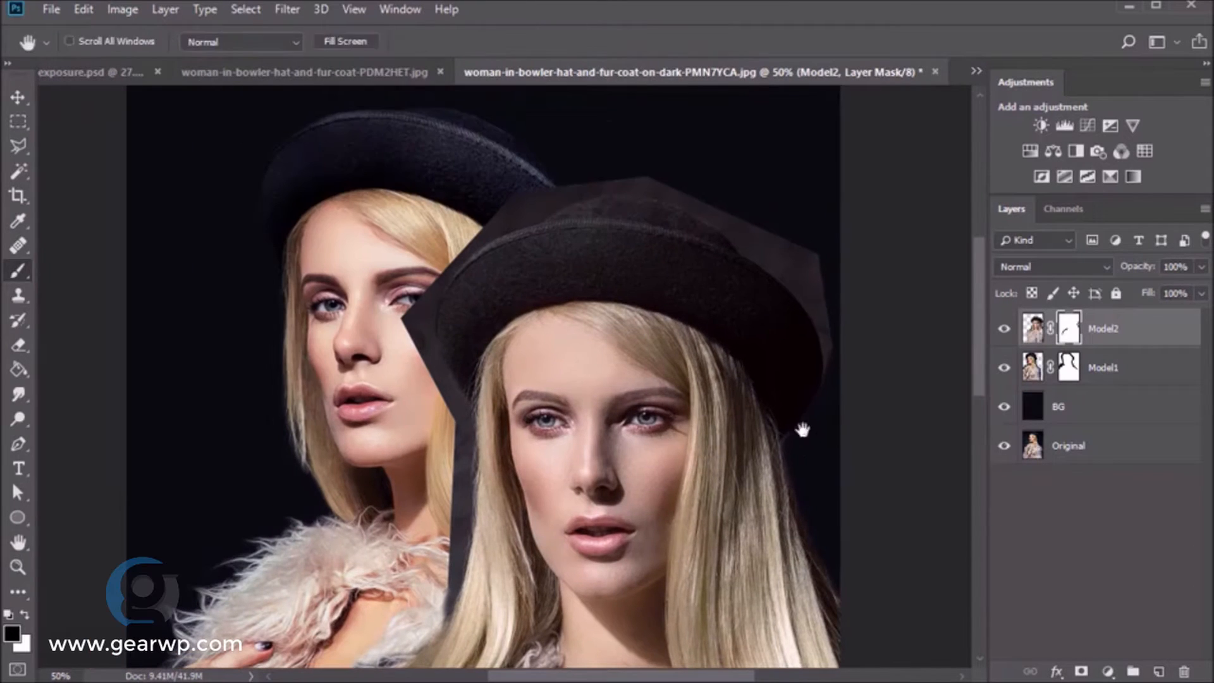
mouse_move(833, 365)
mouse_down()
mouse_move(832, 320)
mouse_move(788, 240)
mouse_up()
mouse_move(583, 176)
mouse_down()
mouse_move(509, 225)
mouse_move(418, 329)
mouse_move(452, 430)
mouse_up()
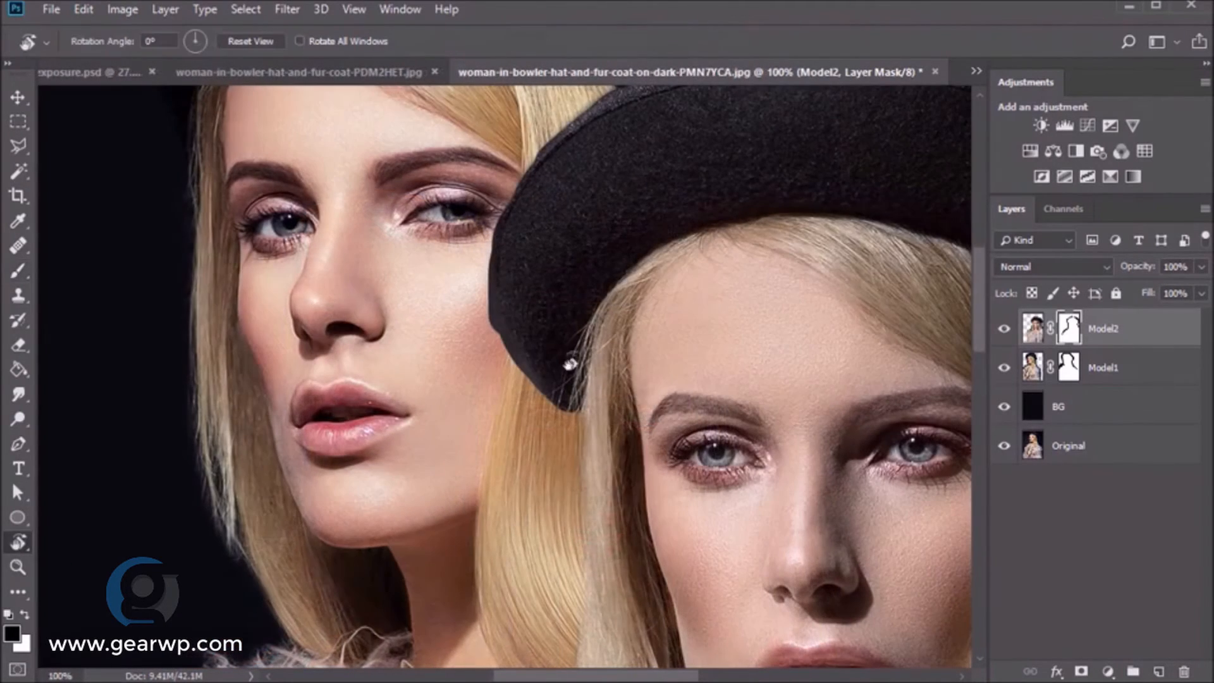
drag(510, 559, 490, 549)
key(b)
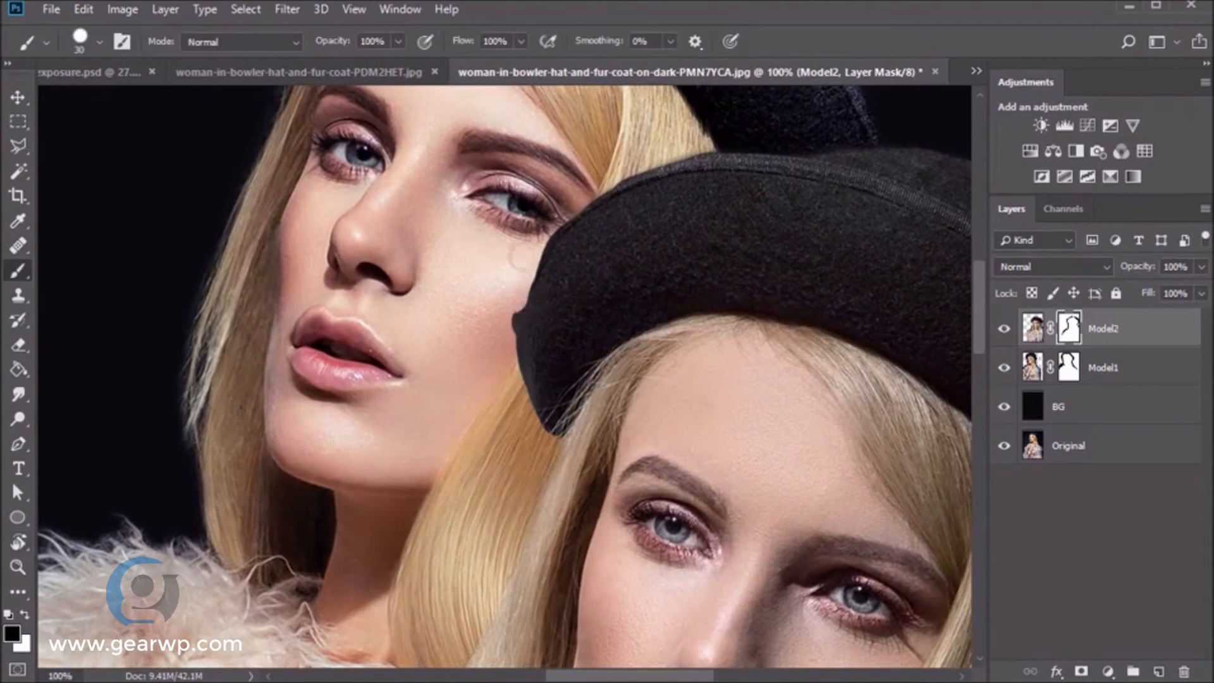
mouse_move(511, 273)
mouse_down()
mouse_move(530, 439)
mouse_move(509, 357)
mouse_move(512, 379)
mouse_move(522, 264)
mouse_move(512, 359)
mouse_move(511, 297)
mouse_move(512, 317)
mouse_move(585, 177)
mouse_up()
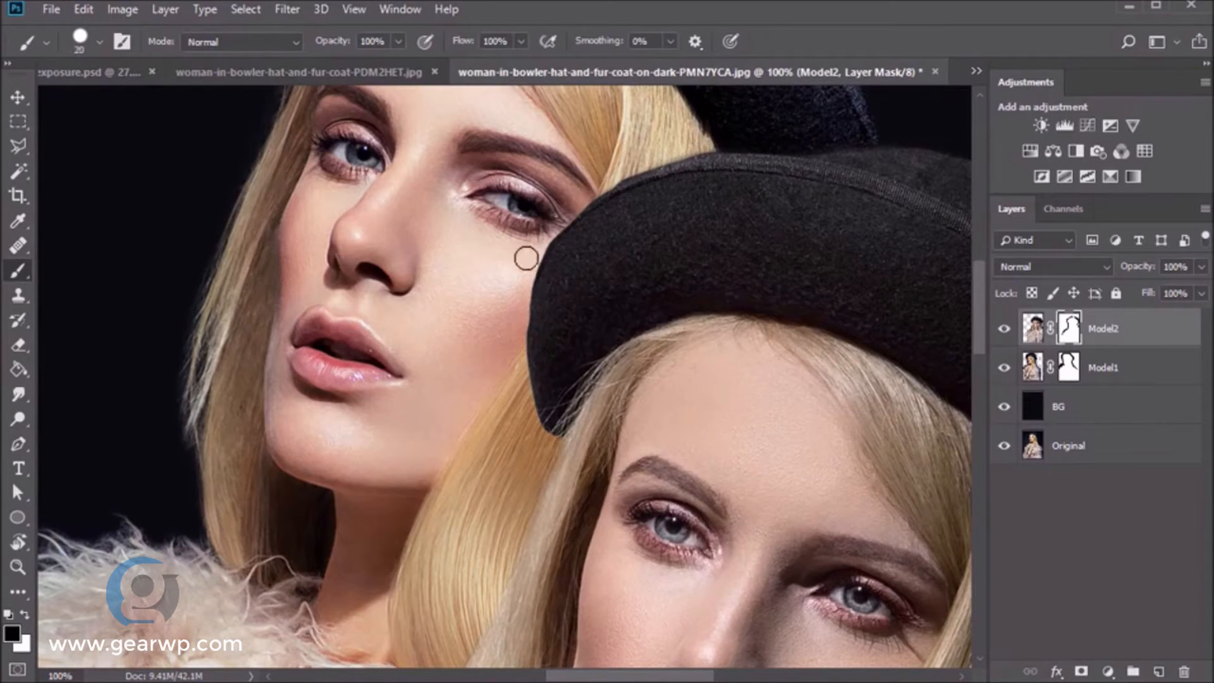
key(bracketleft)
key(bracketleft)
key(bracketleft)
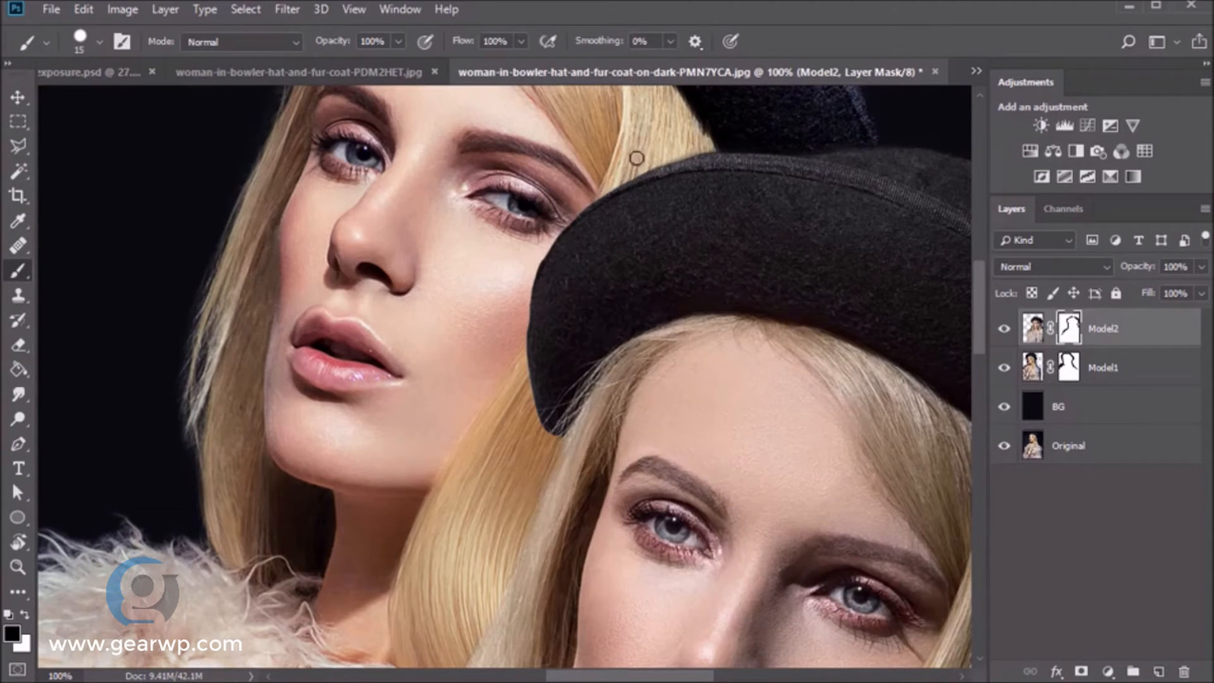
drag(706, 145, 635, 167)
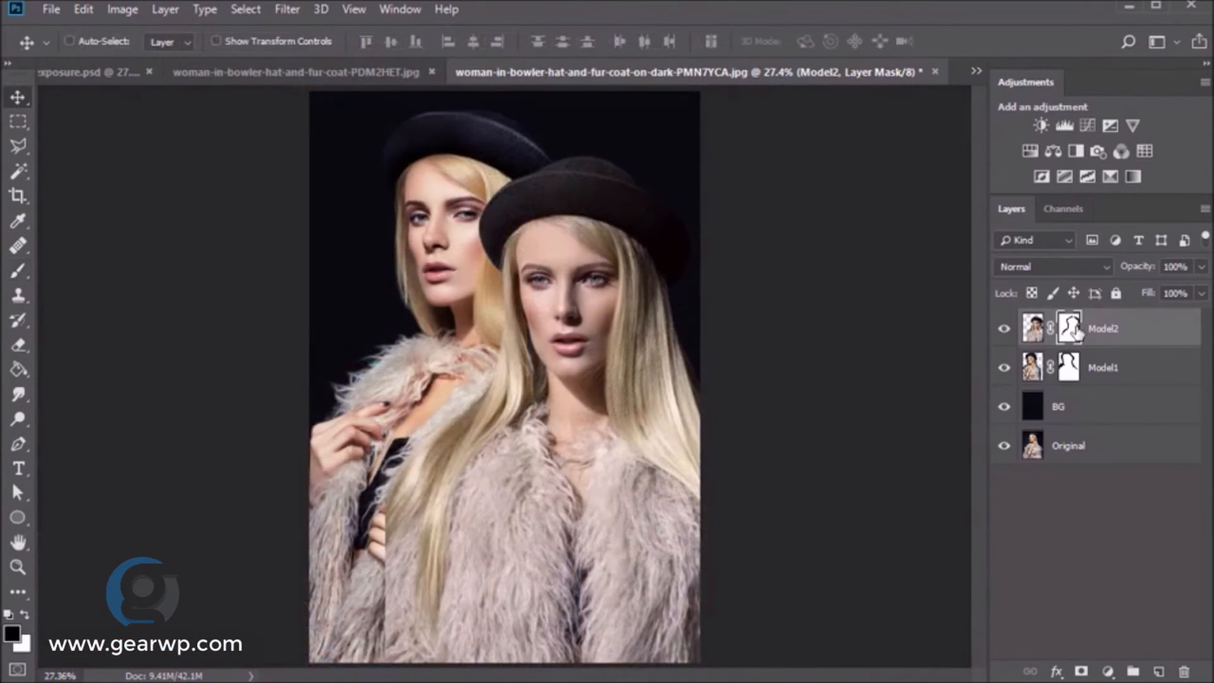
- Switch the brush to the Soft Round preset
key(b)
right_click(607, 392)
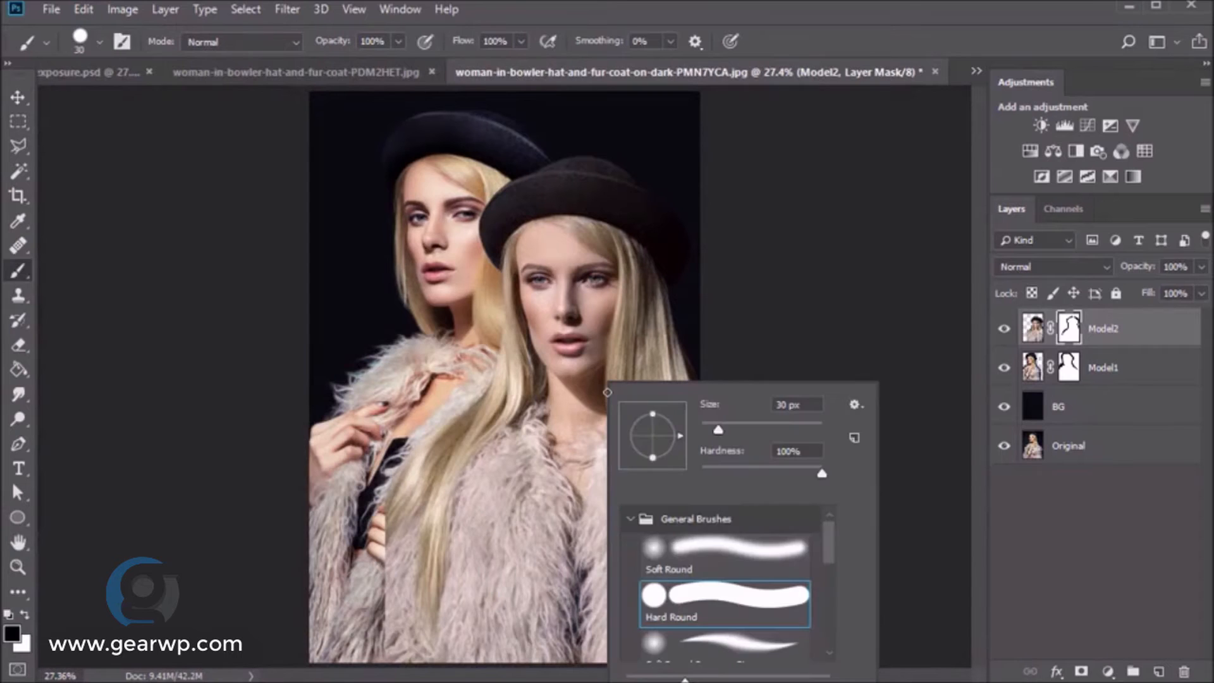
click(725, 550)
key(Return)
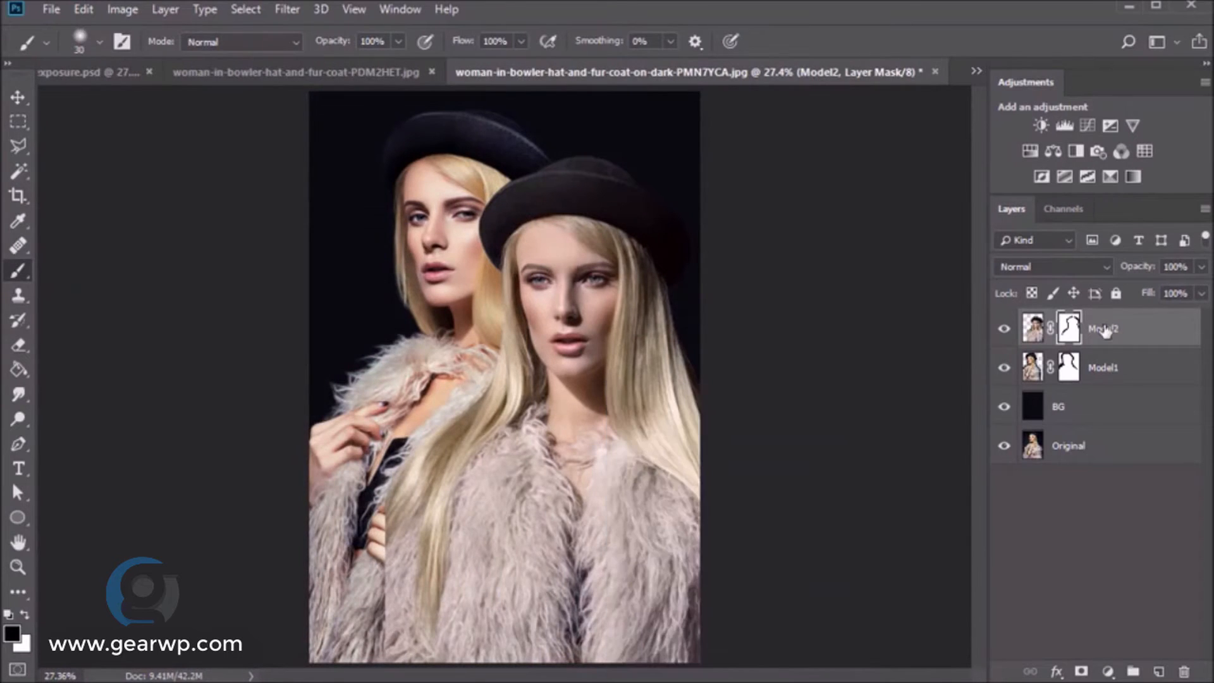
- Set the brush to size 600 at 46% opacity
key(ctrl+2)
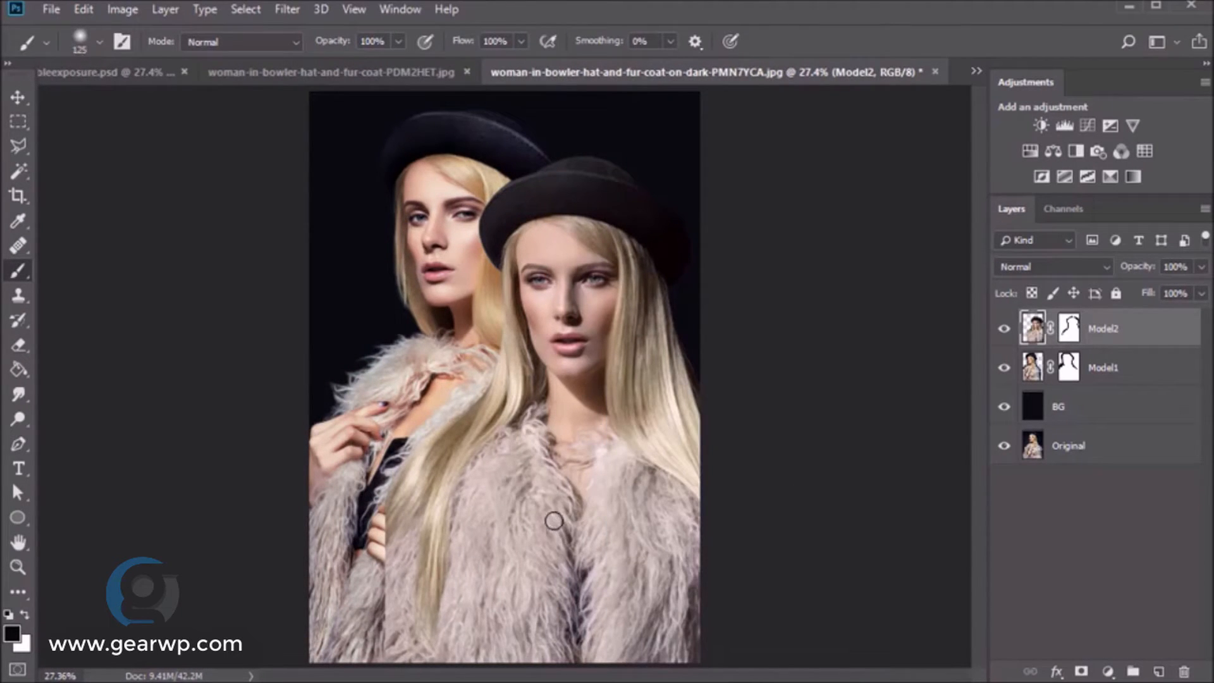
key(bracketright)
key(bracketright)
key(bracketright)
key(bracketright)
key(bracketright)
key(bracketright)
key(bracketright)
key(bracketright)
click(397, 42)
click(352, 62)
drag(372, 42, 330, 43)
- Paint Model2's mask to fade the coat over the rear woman's hand and forearm
mouse_move(360, 498)
mouse_down()
mouse_move(396, 600)
mouse_move(292, 545)
mouse_move(383, 462)
mouse_up()
key(ctrl+z)
mouse_move(445, 524)
mouse_down()
mouse_move(342, 474)
mouse_move(341, 624)
mouse_move(412, 358)
mouse_up()
key([)
key([)
key([)
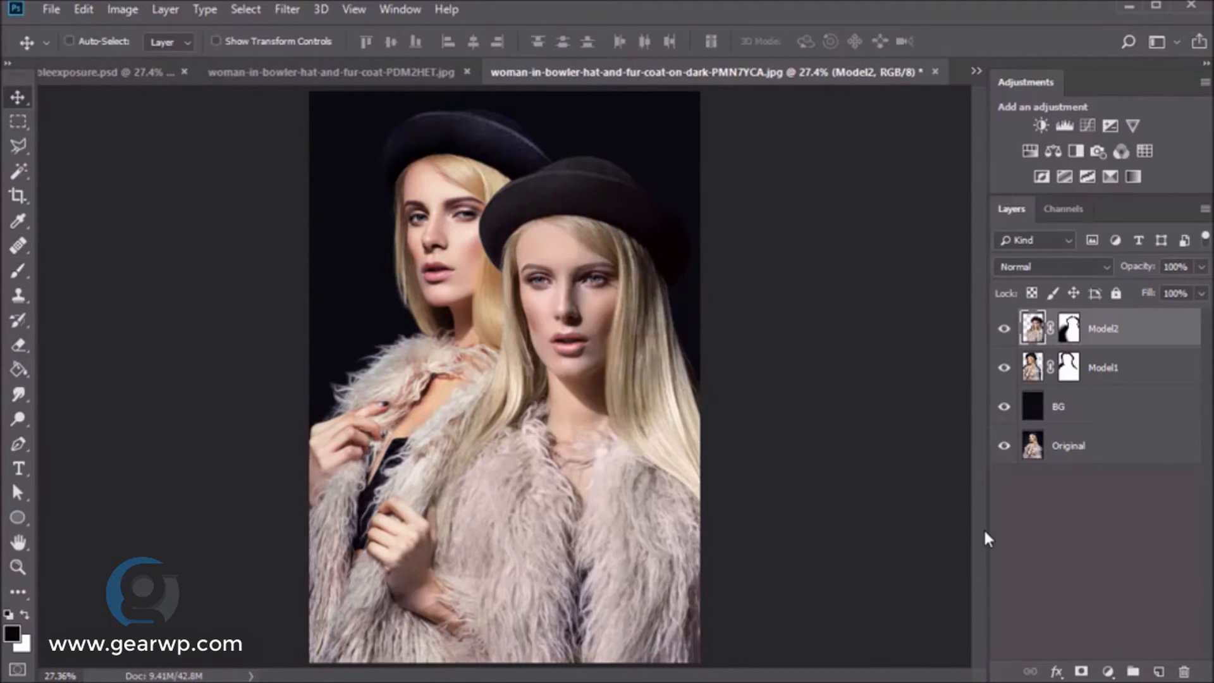
click(1065, 266)
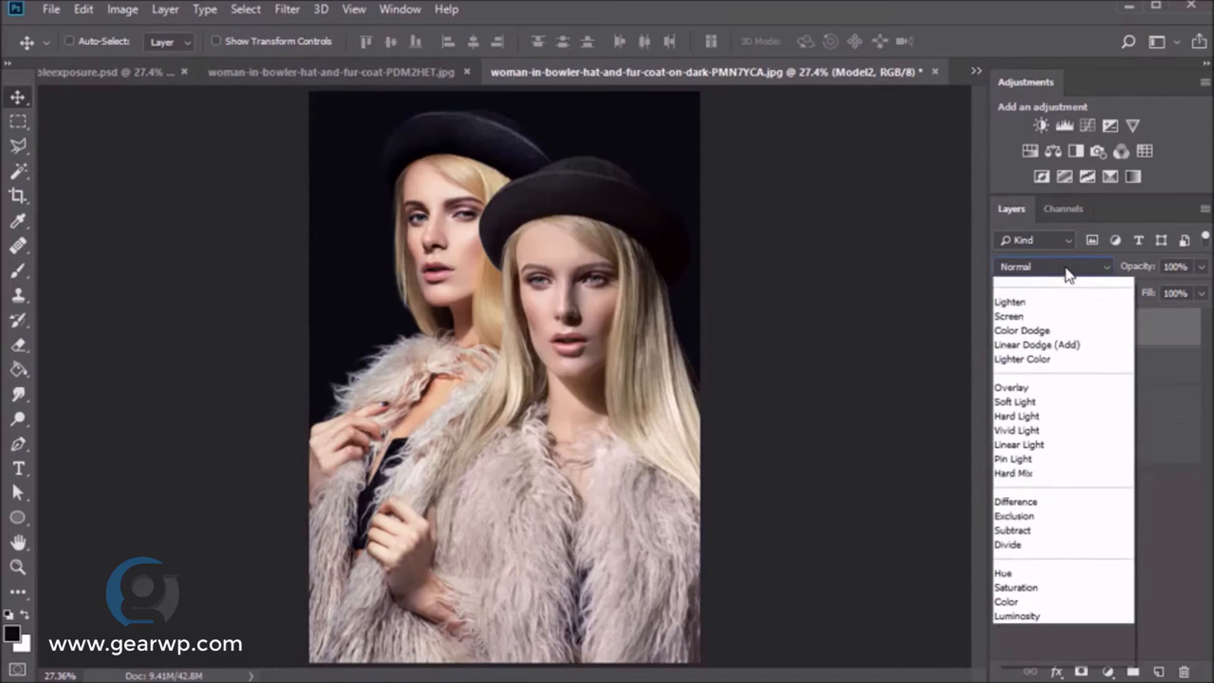
- Try Lighten blending on Model2, then target Model1's mask with a 150 px brush
click(1044, 415)
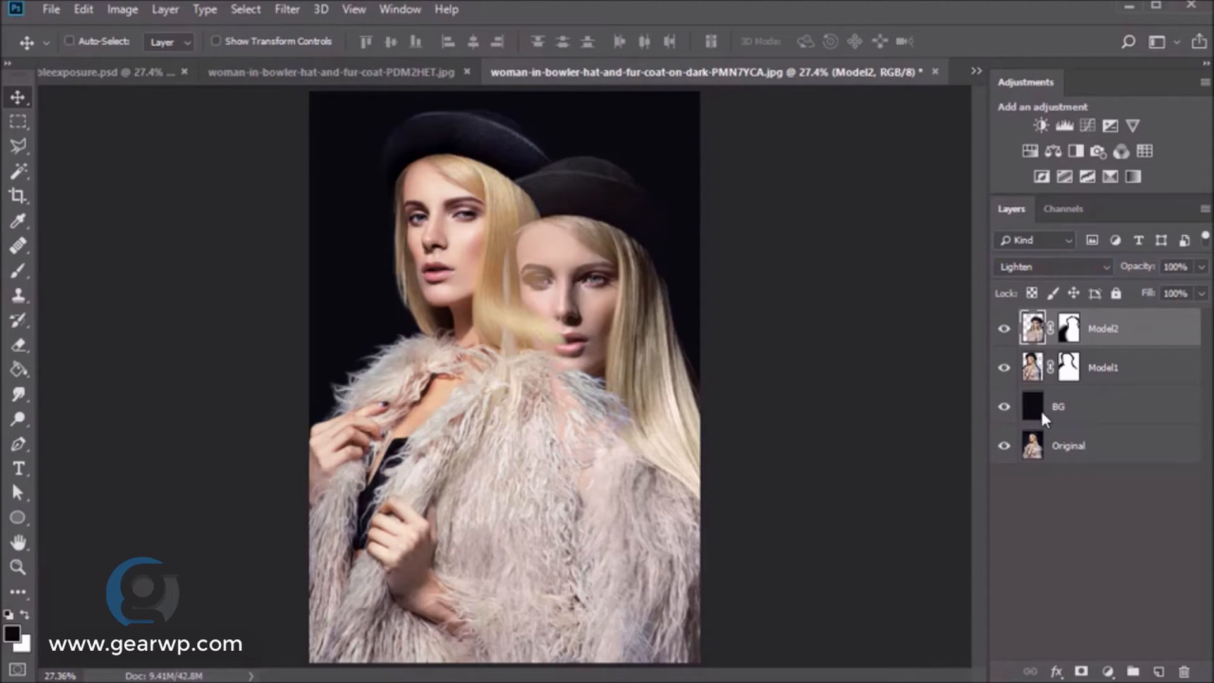
click(1068, 328)
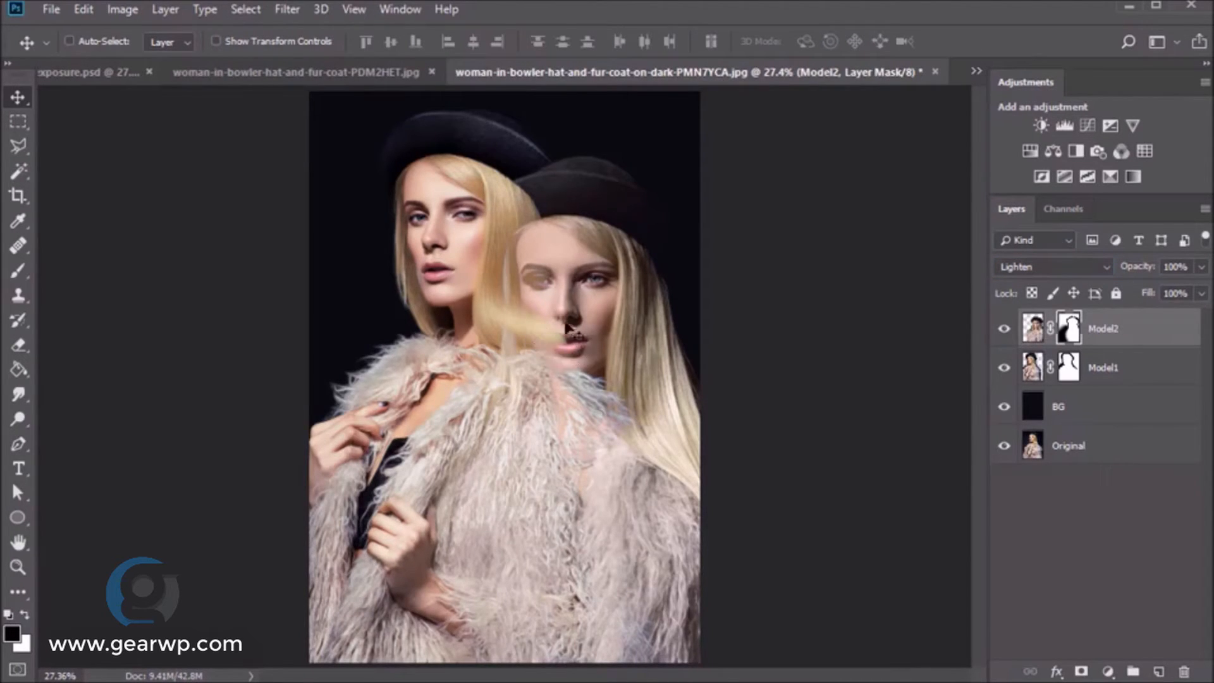
click(1069, 368)
key(b)
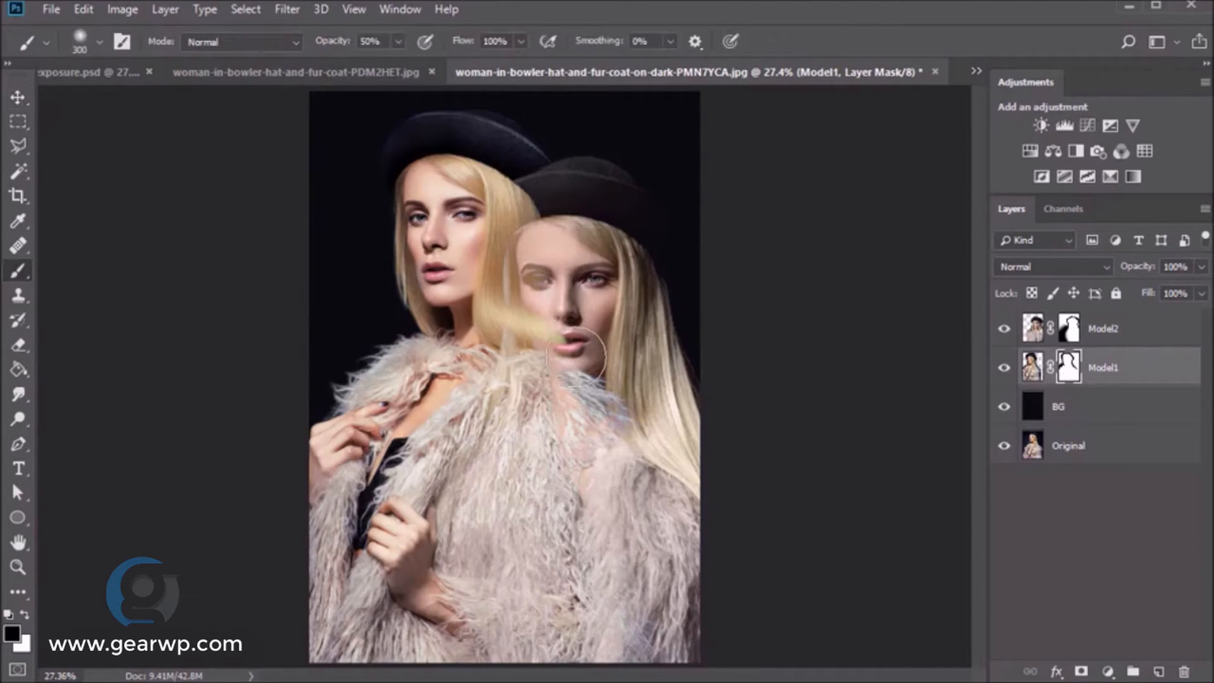
key(bracketleft)
key(bracketleft)
key(bracketleft)
key(bracketleft)
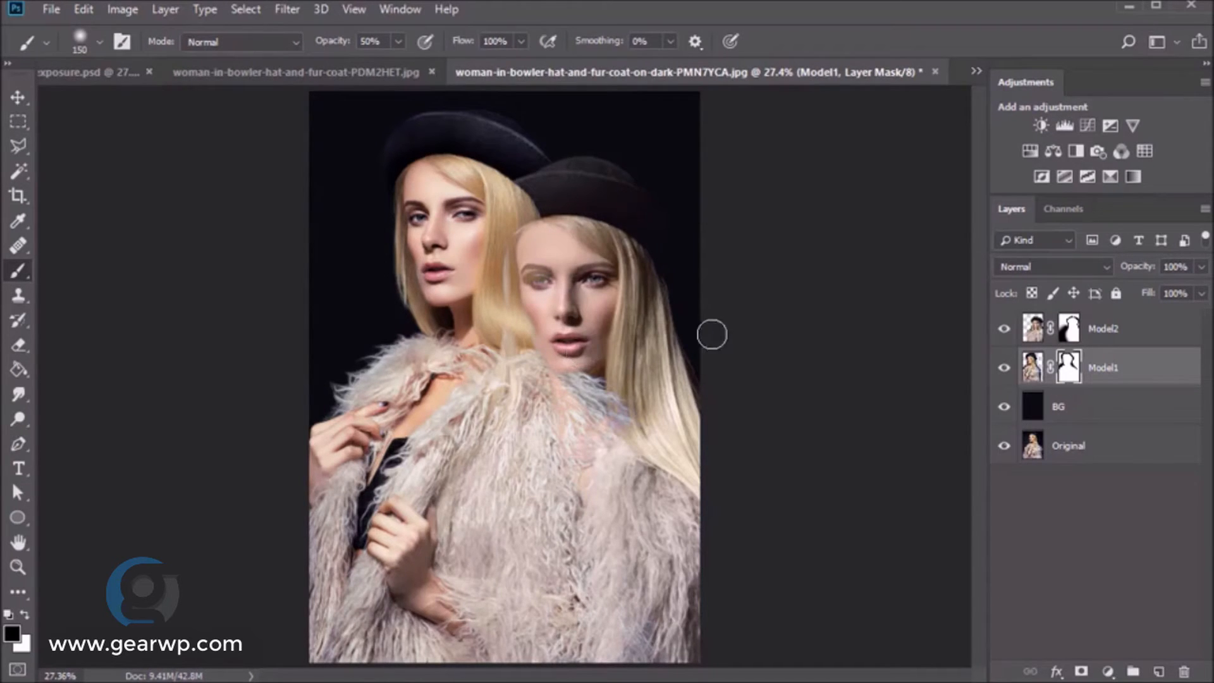
click(1033, 367)
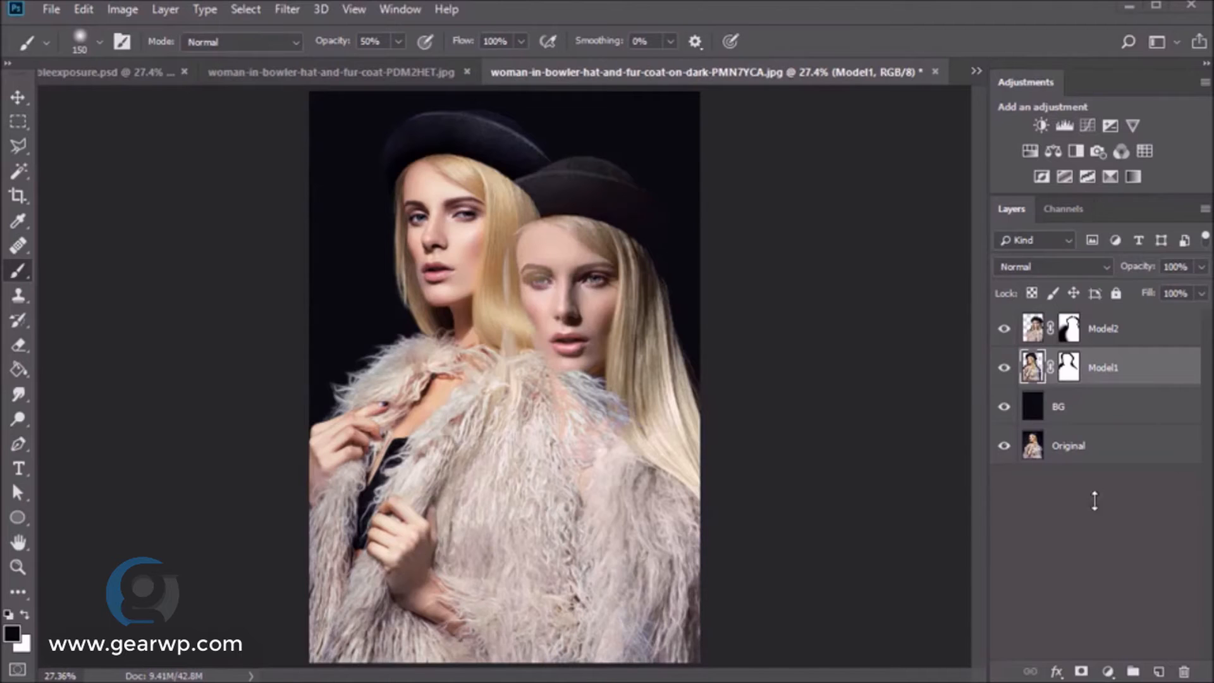
- Add a Gradient Map adjustment and clip it to the Model1 layer
click(1133, 176)
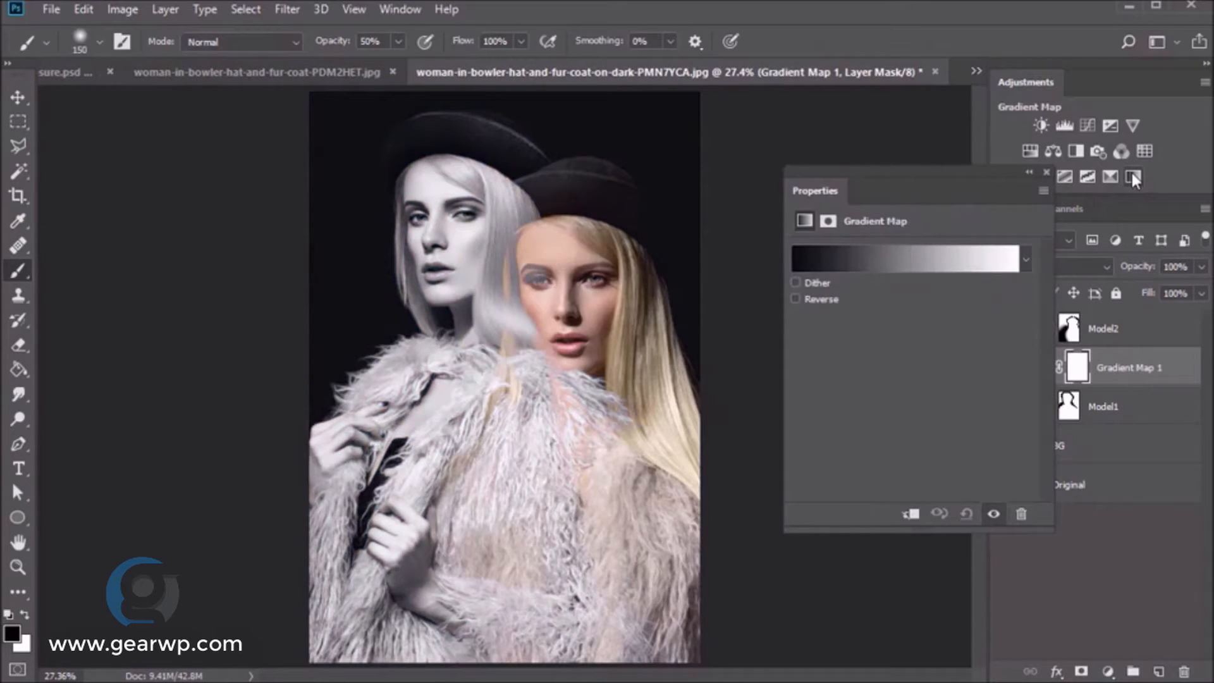
drag(973, 175, 855, 148)
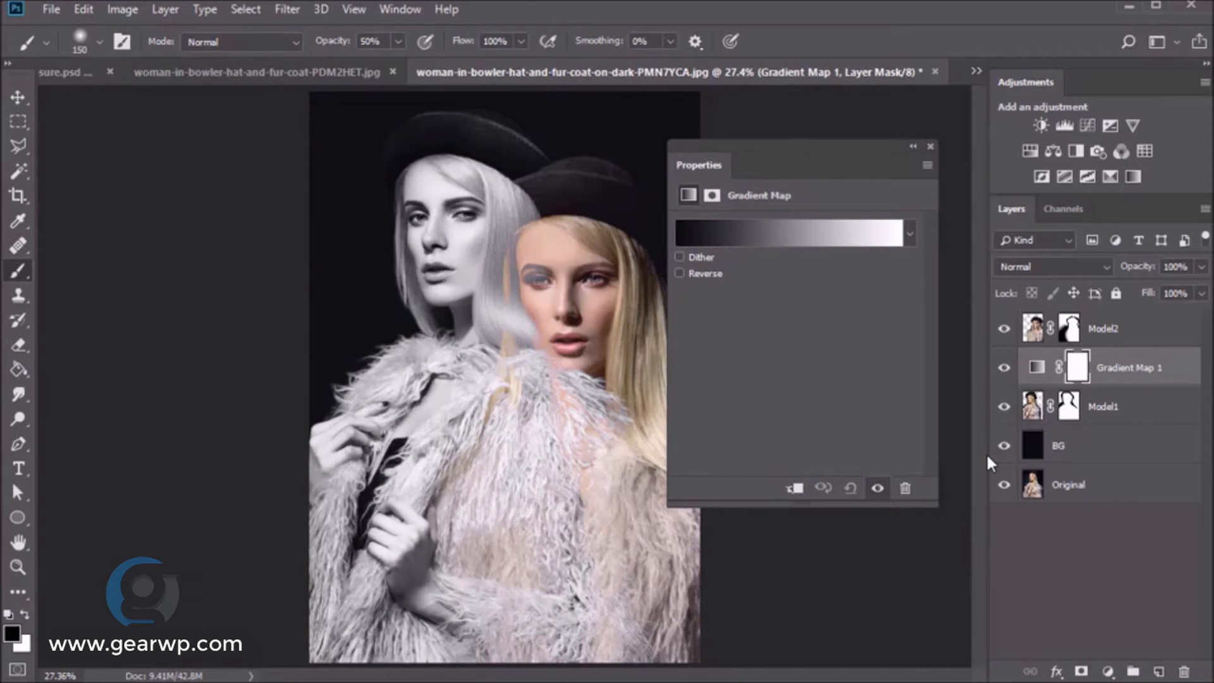
right_click(1106, 369)
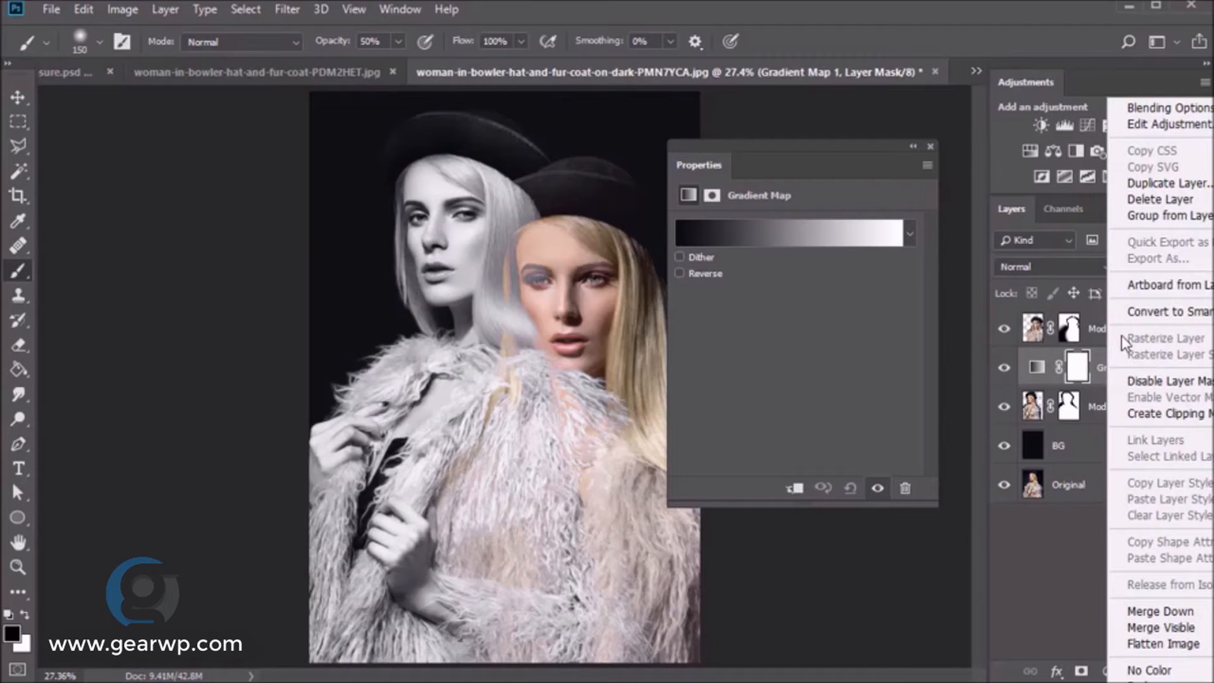
click(1132, 414)
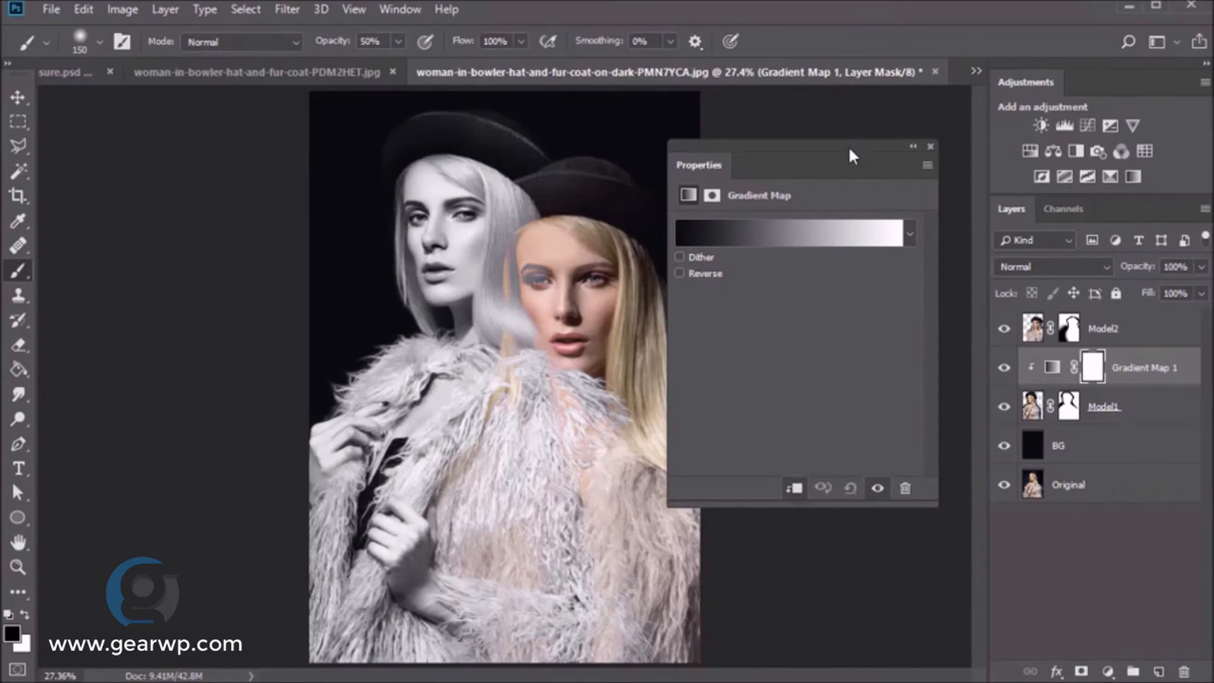
drag(848, 146, 881, 169)
- Apply the navy-to-orange gradient preset and adjust its navy and orange stop colours
click(841, 253)
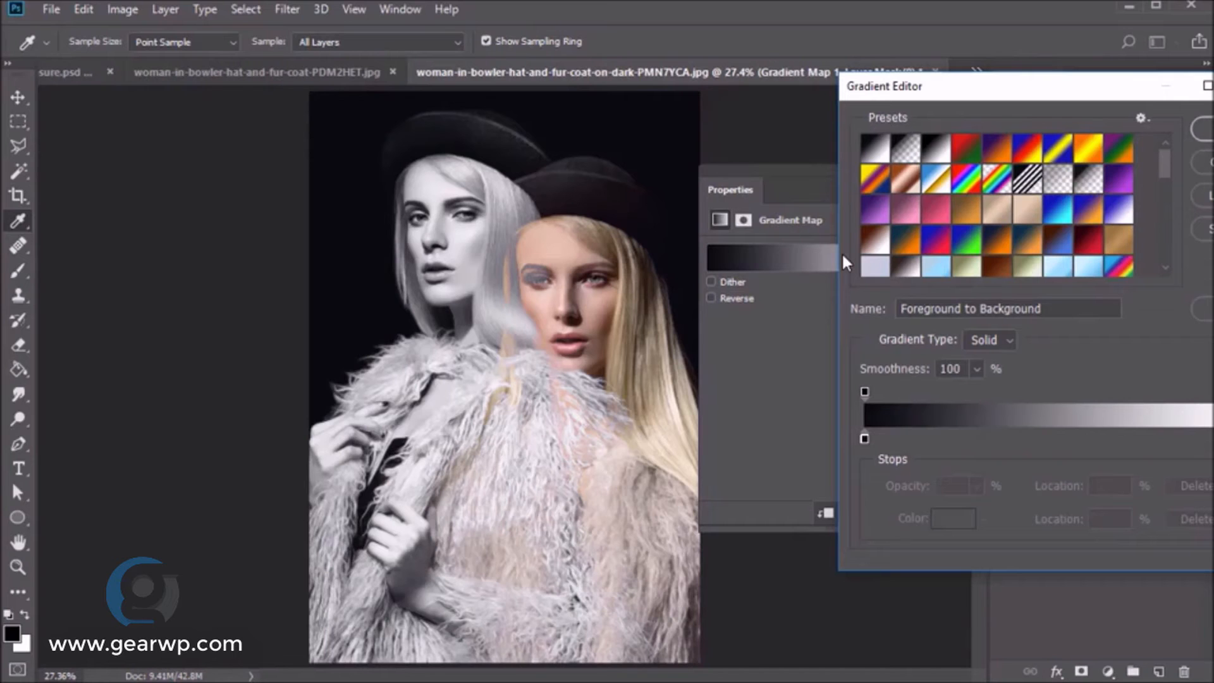
click(1002, 246)
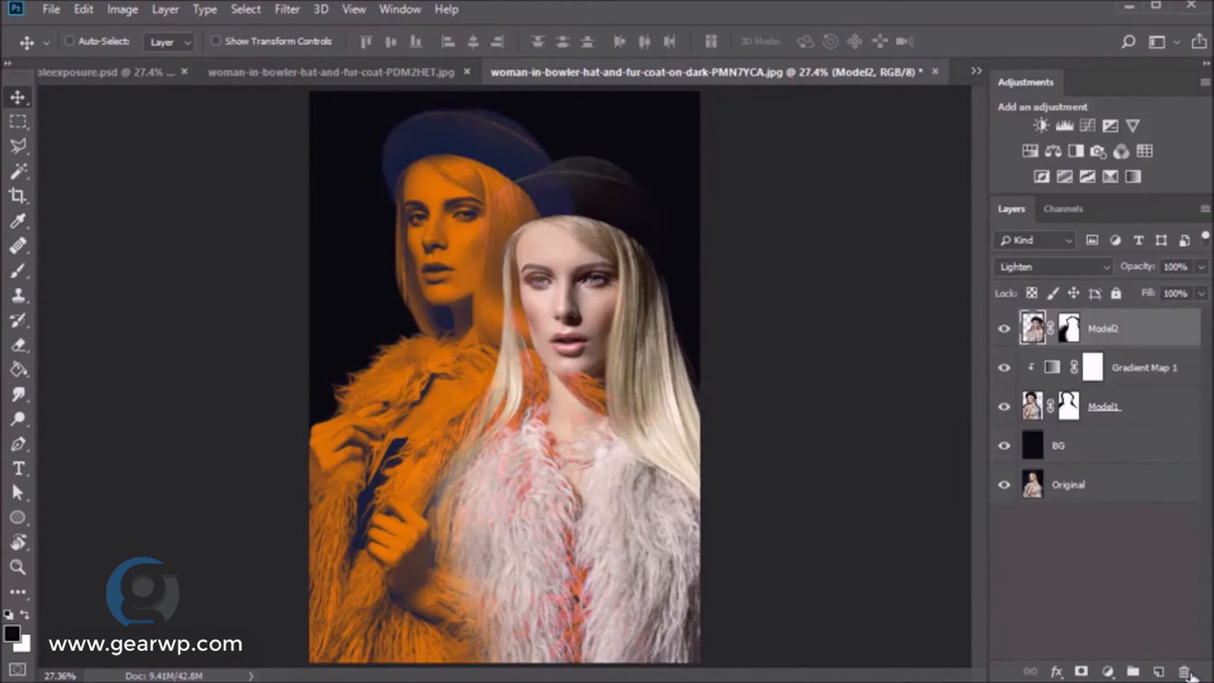
double_click(1035, 361)
click(871, 260)
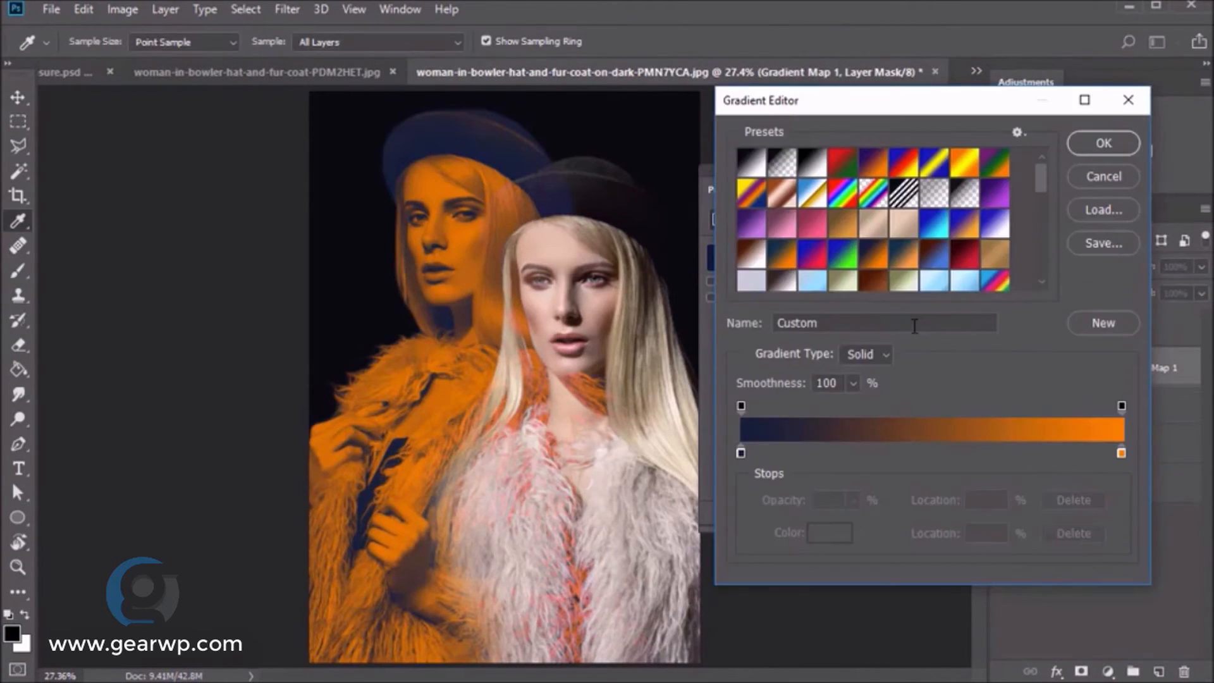
double_click(741, 453)
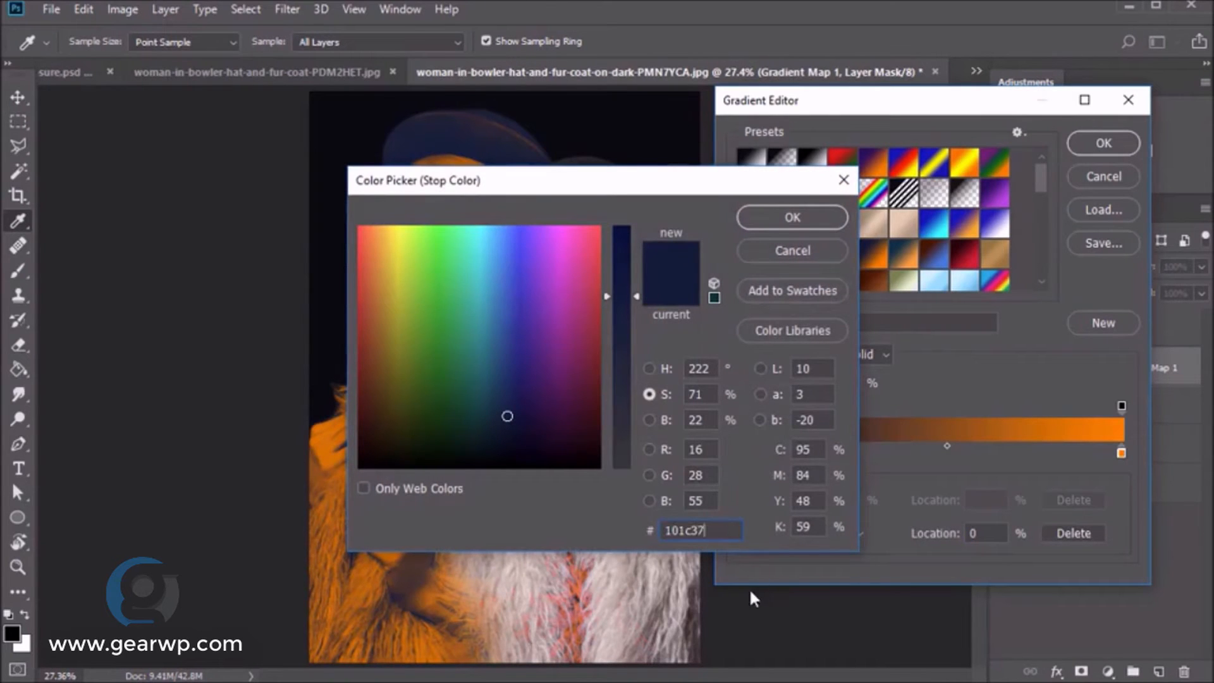
click(793, 217)
double_click(1121, 453)
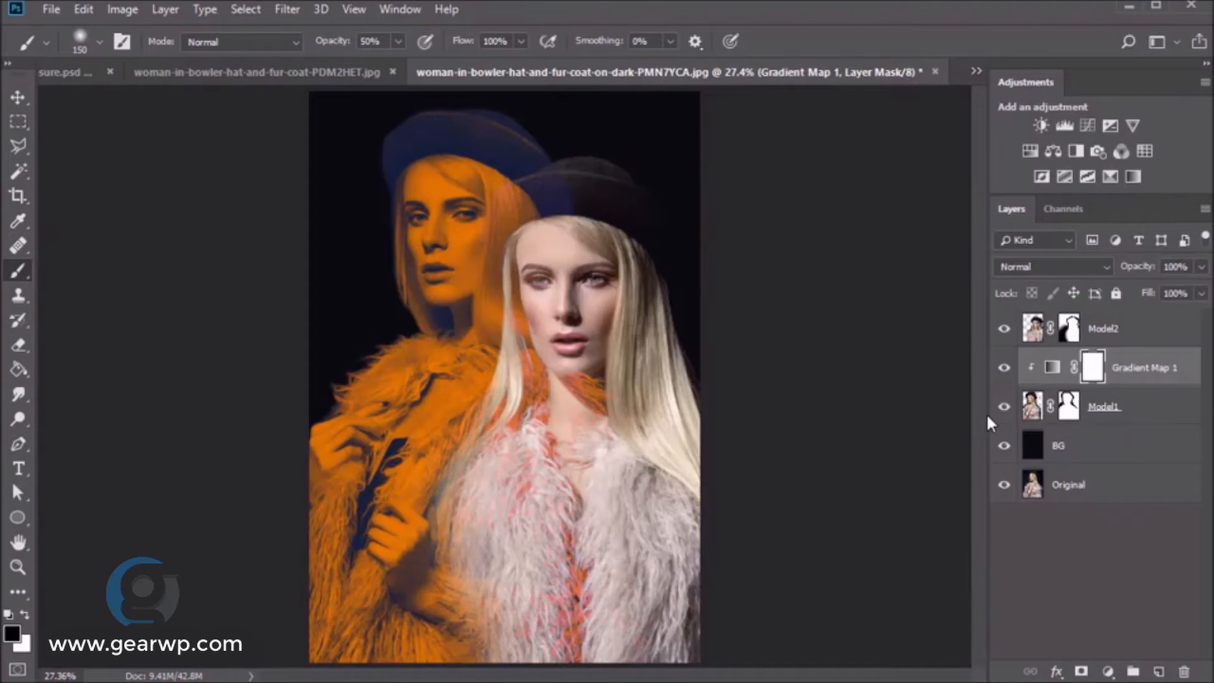
- Swap foreground and background colours and add Gradient Map 2, turning the image black and white
click(1132, 409)
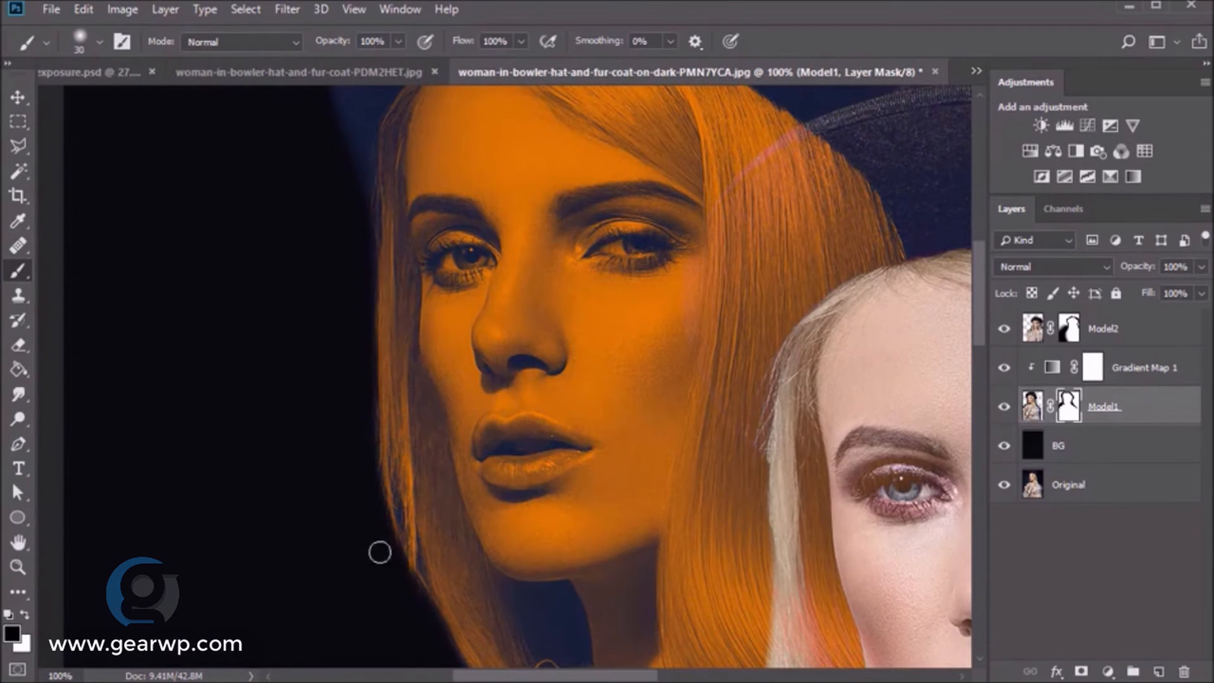
drag(489, 361, 496, 466)
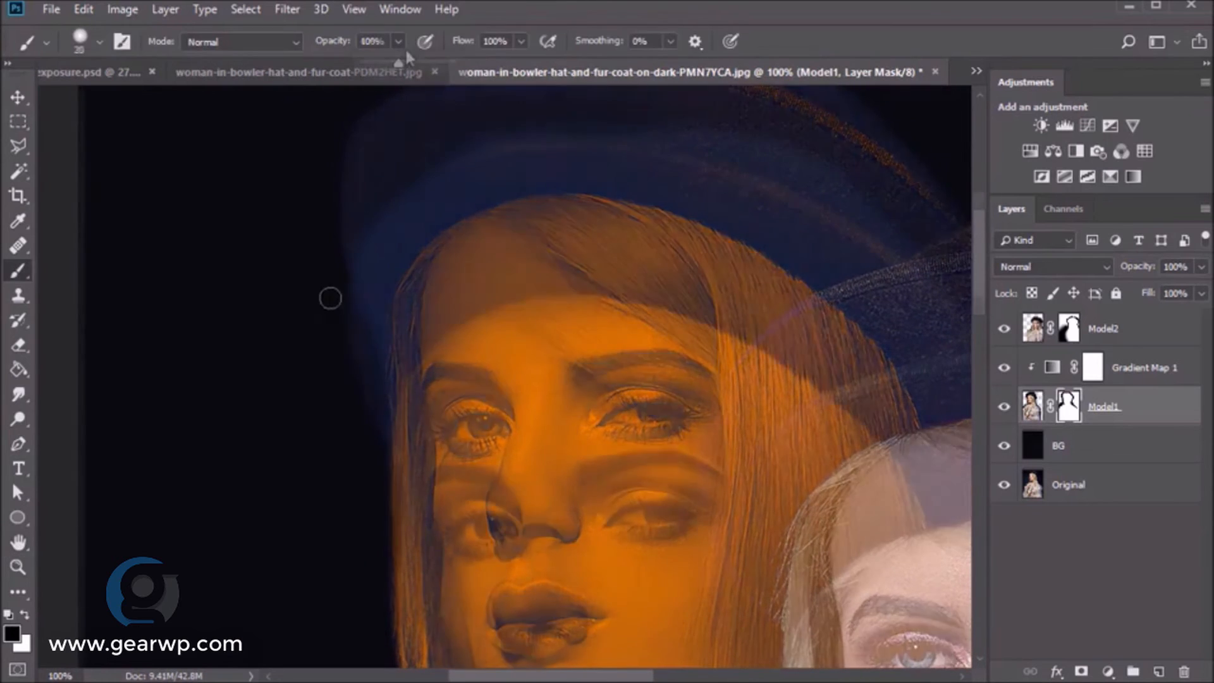
key(x)
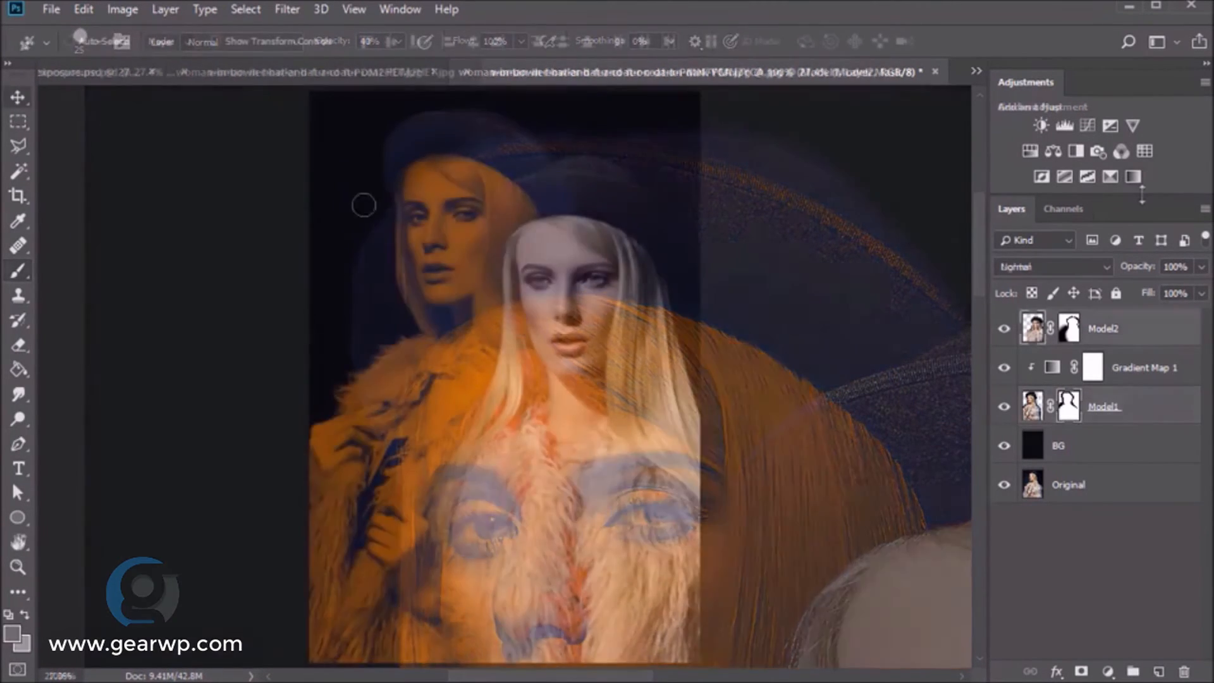
click(1132, 177)
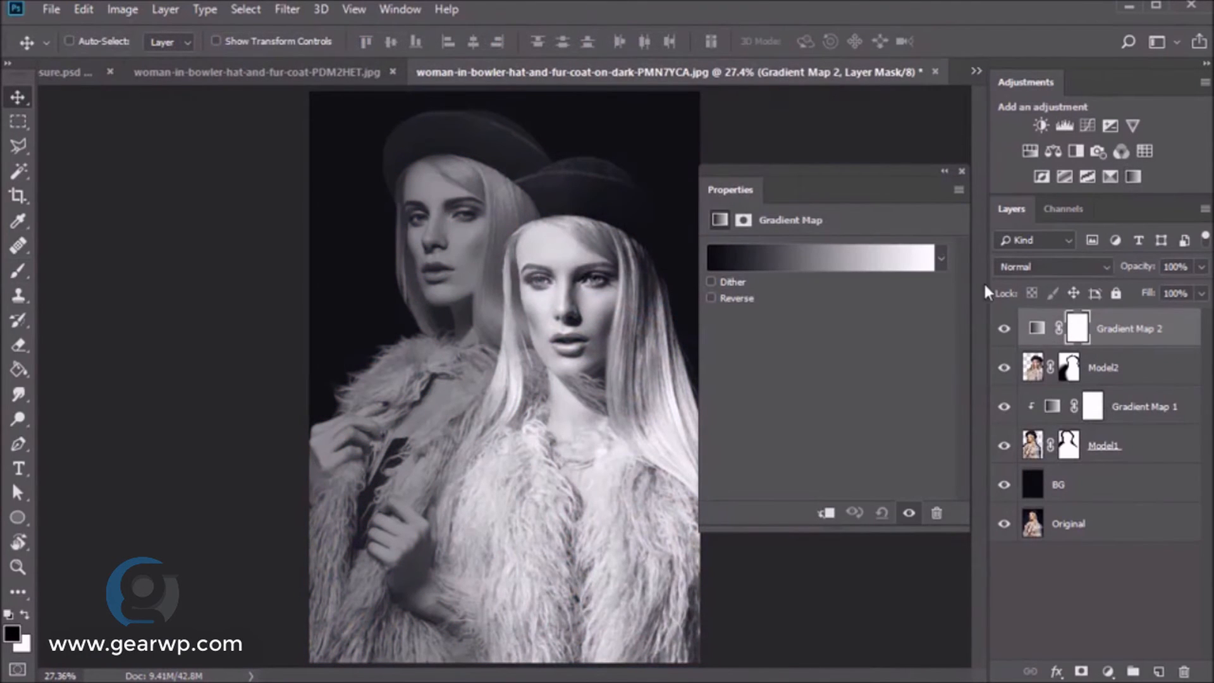
- Clip Gradient Map 2 to Model2 and apply the blue-to-cyan gradient preset
right_click(1119, 329)
click(1134, 415)
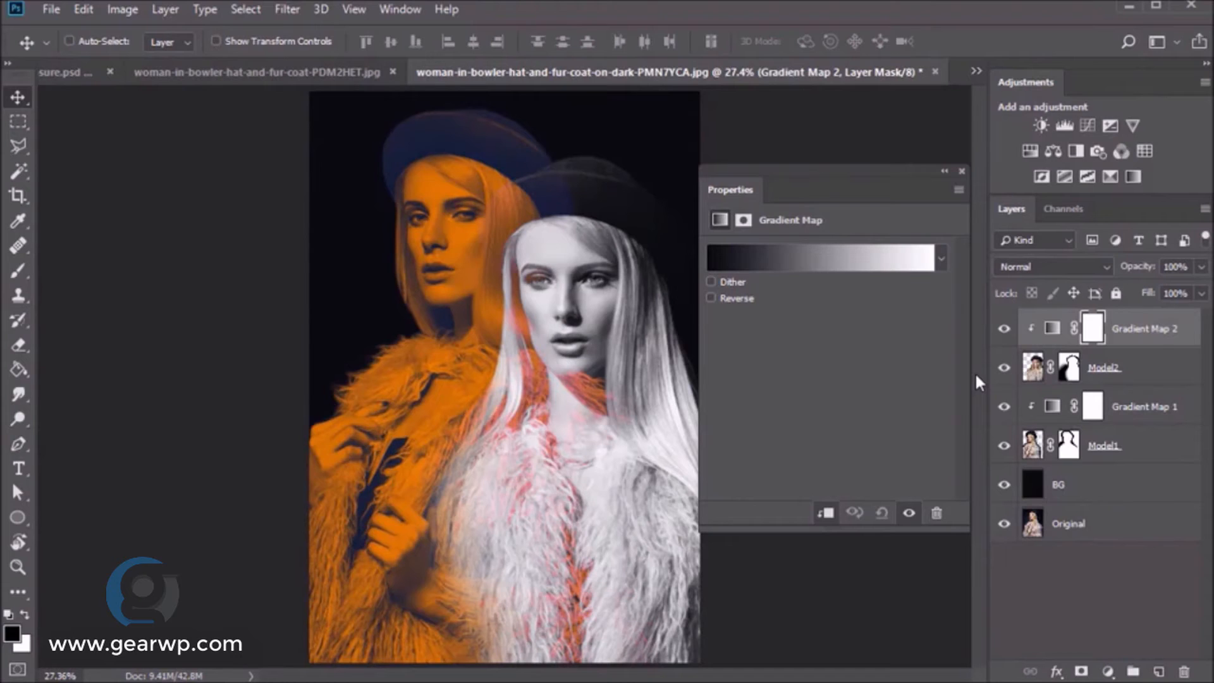
click(859, 256)
click(859, 256)
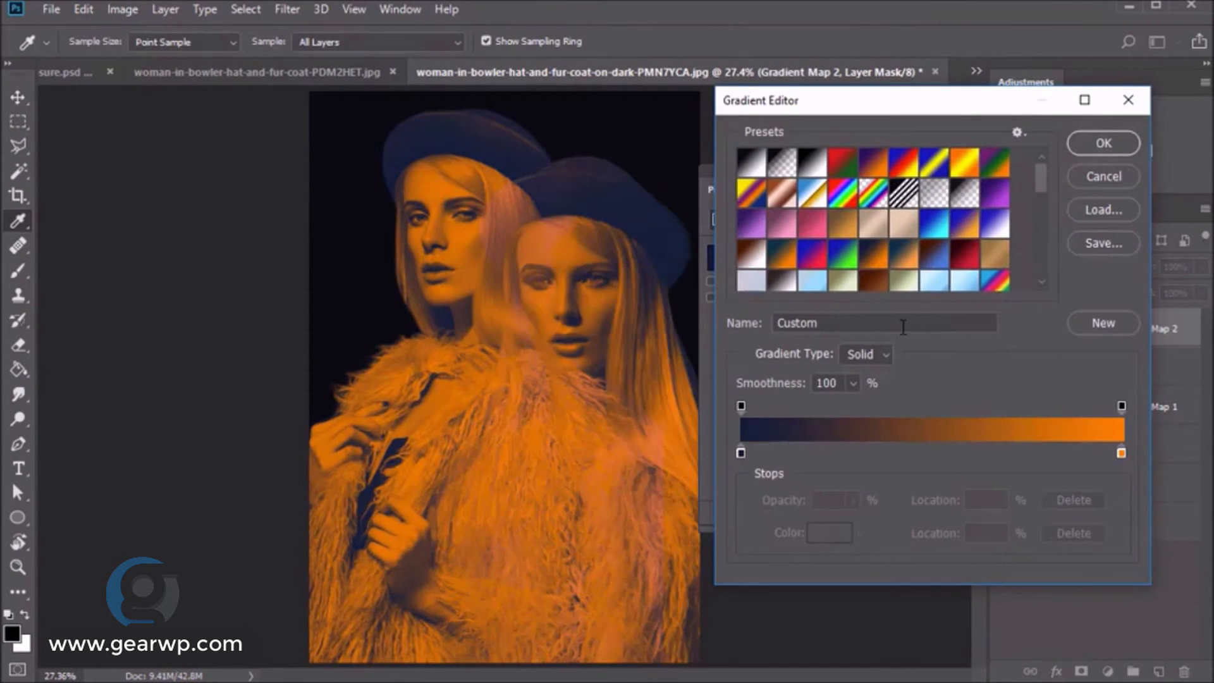
click(907, 254)
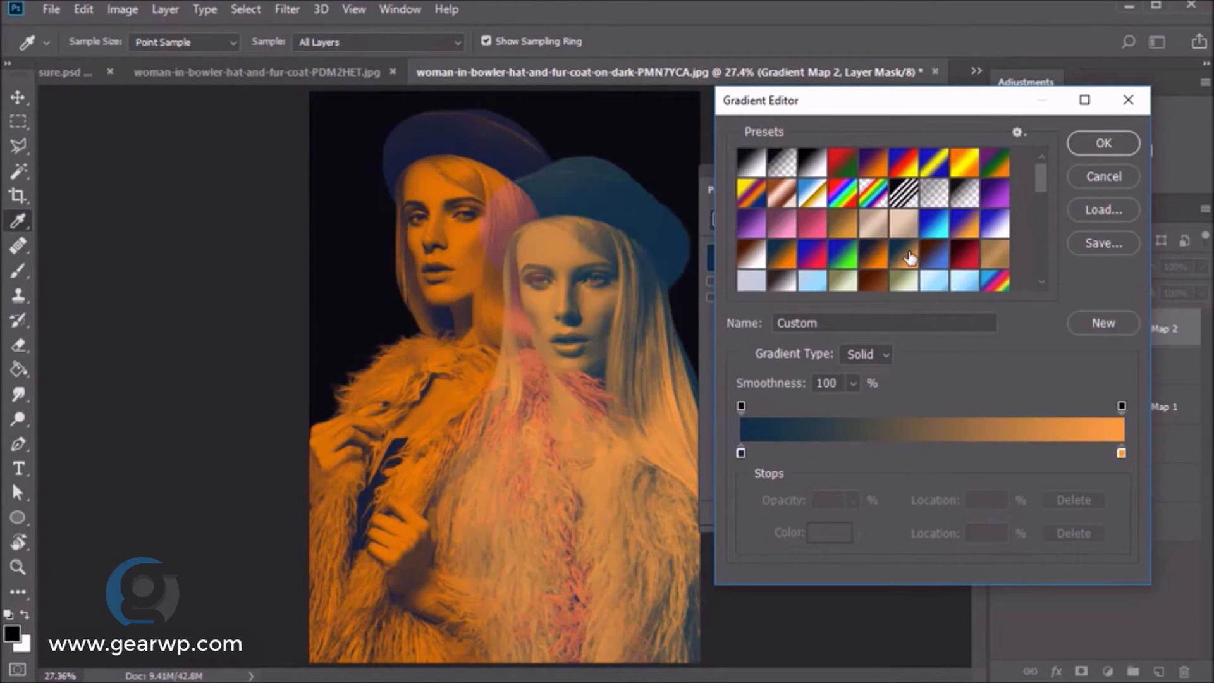
click(934, 225)
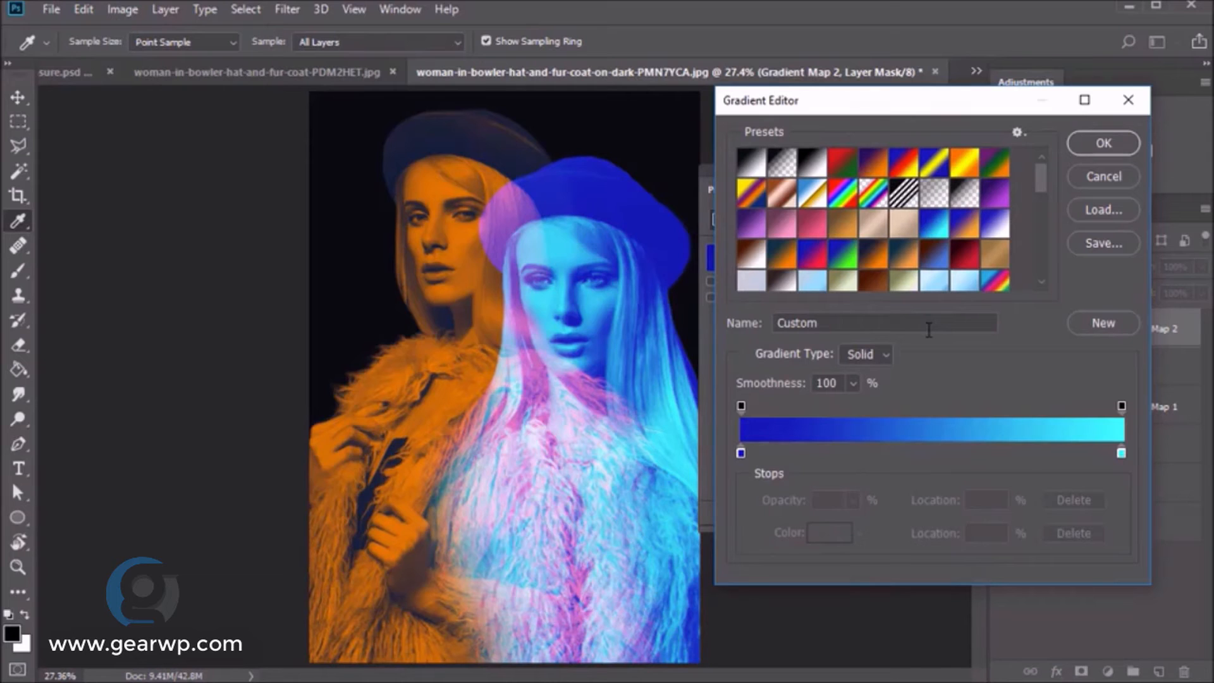
- Keep the stop colours #0a00b2 blue and #01fffc cyan and confirm the gradient
click(741, 453)
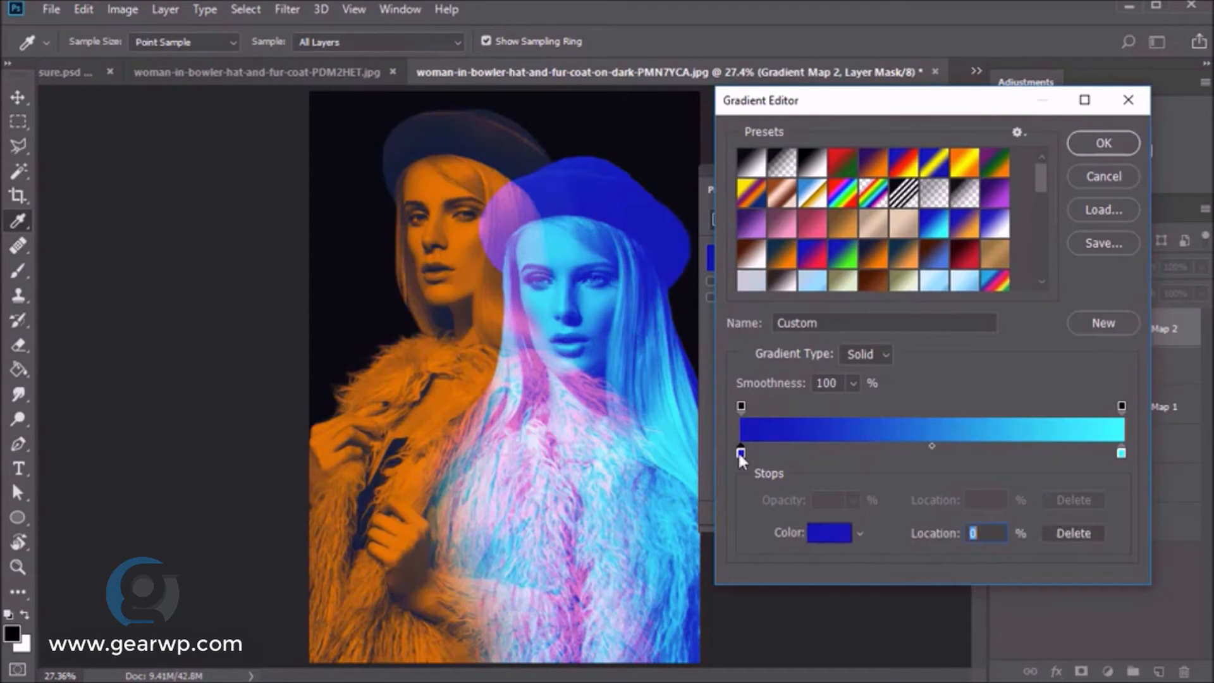
double_click(741, 453)
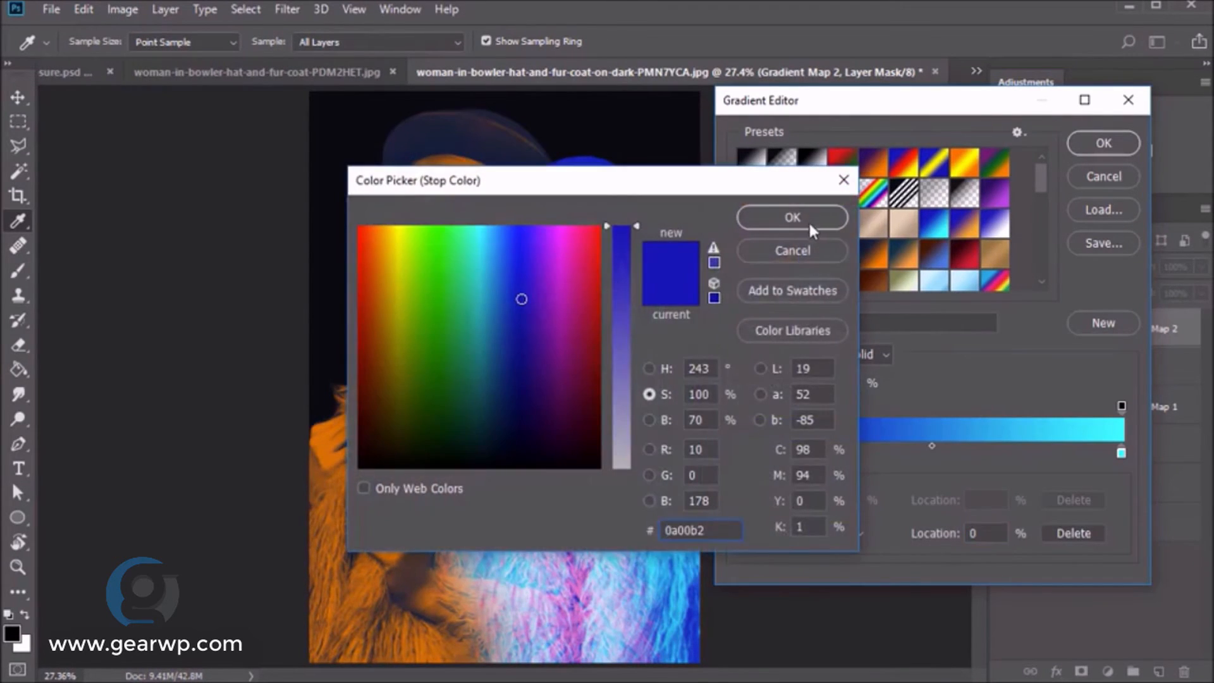
click(788, 214)
click(1121, 452)
double_click(1121, 453)
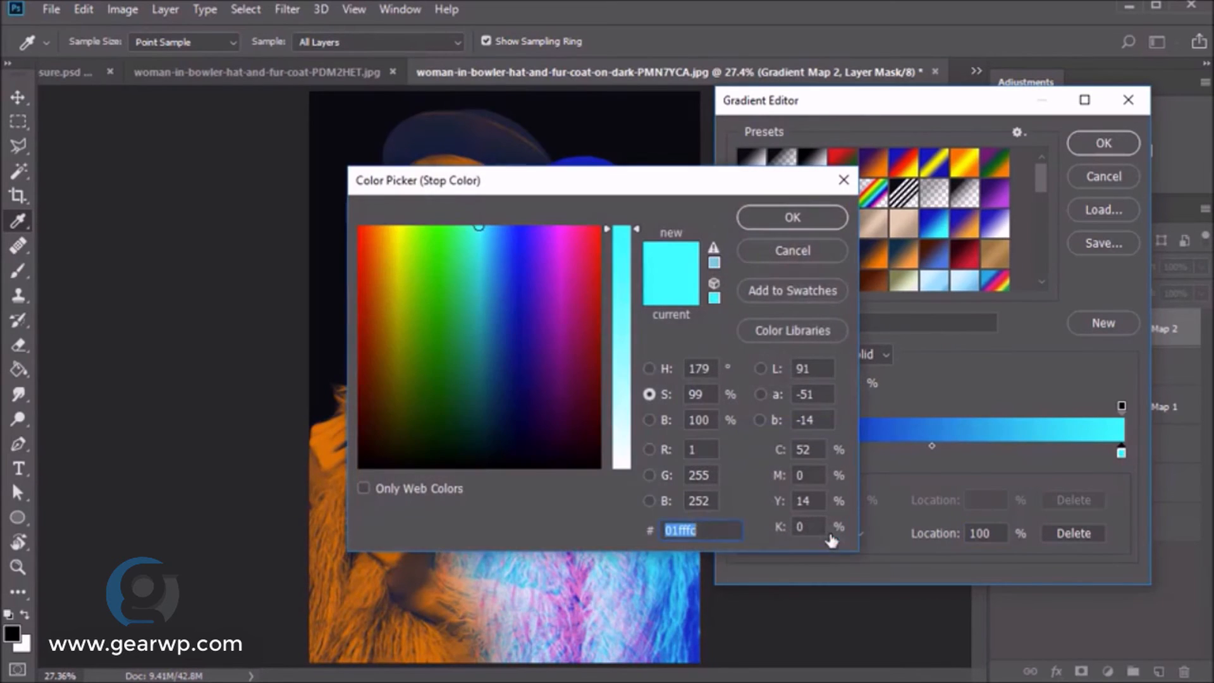
click(819, 218)
click(1105, 138)
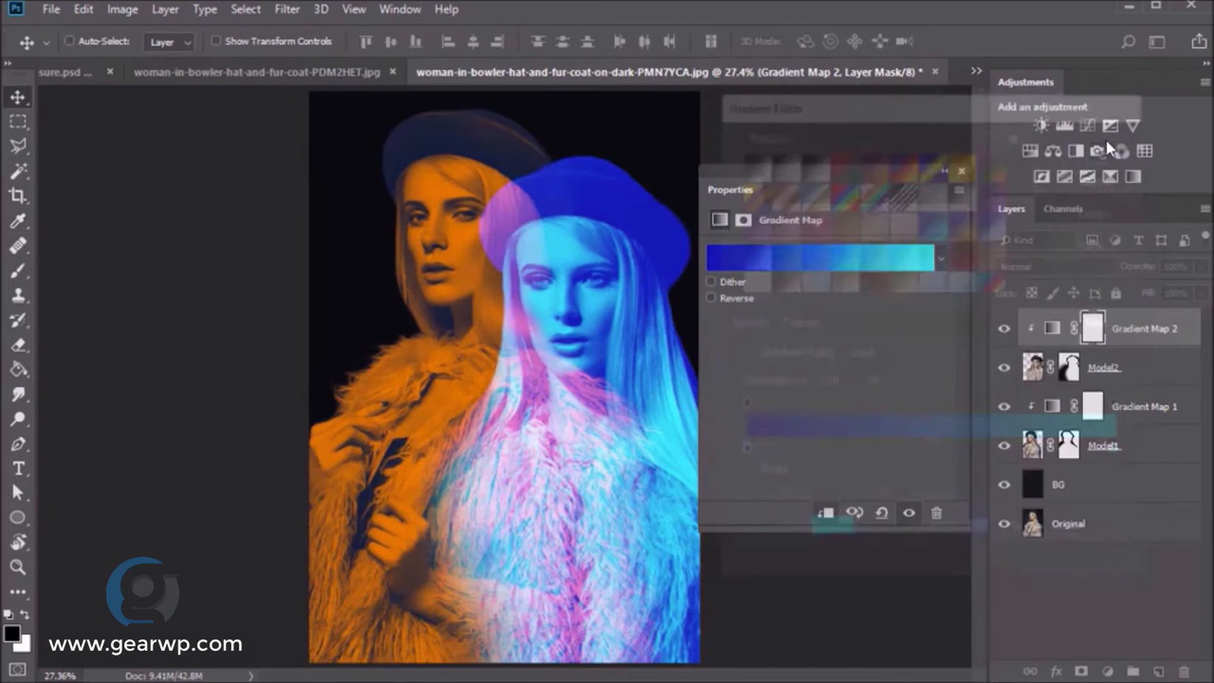
- Set up a Soft Round brush at size 400 and 30% opacity painting white
click(961, 170)
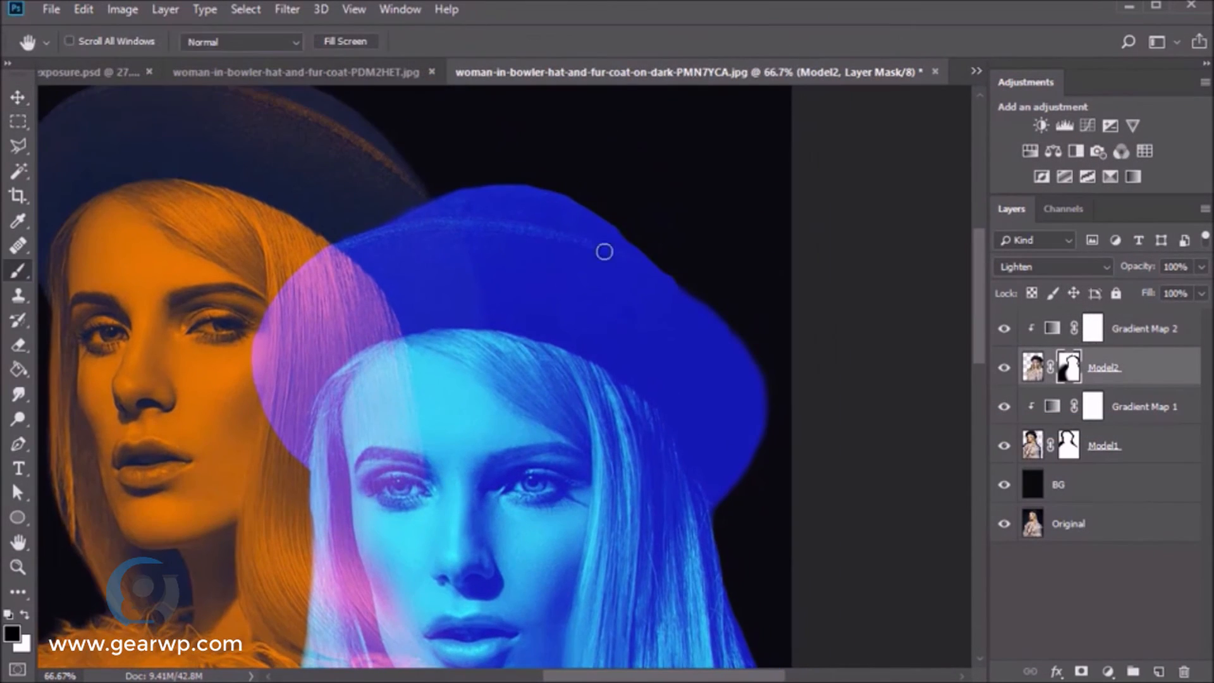
key(b)
key(x)
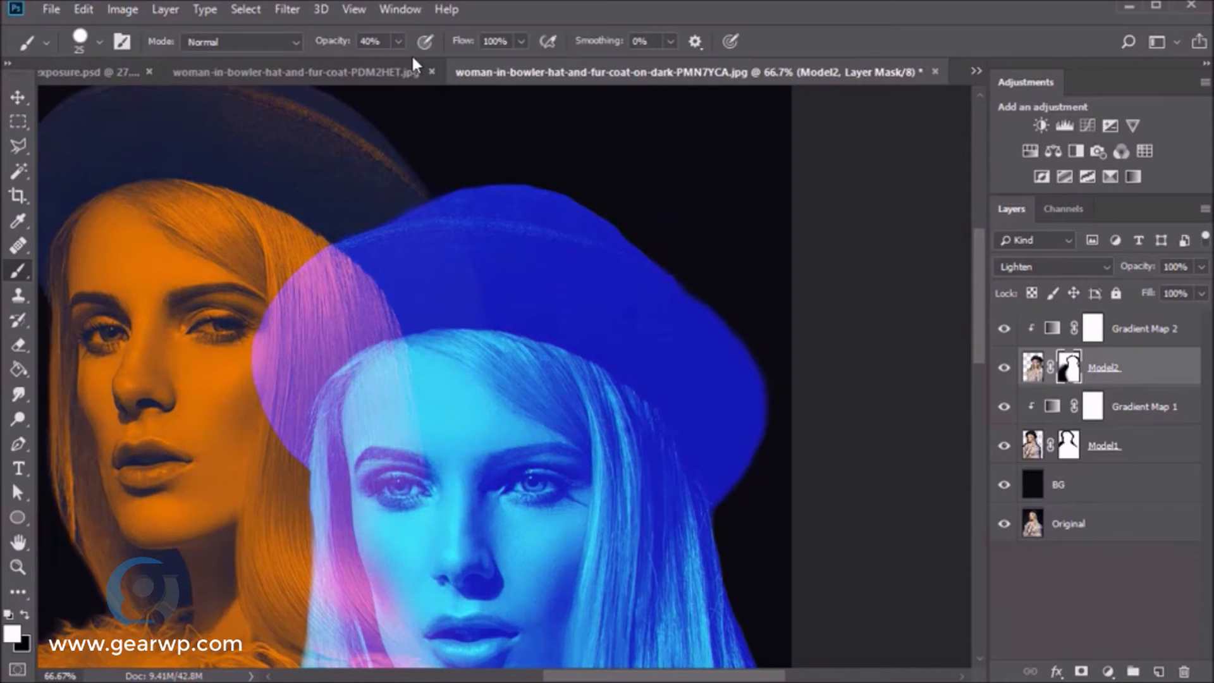
key(0)
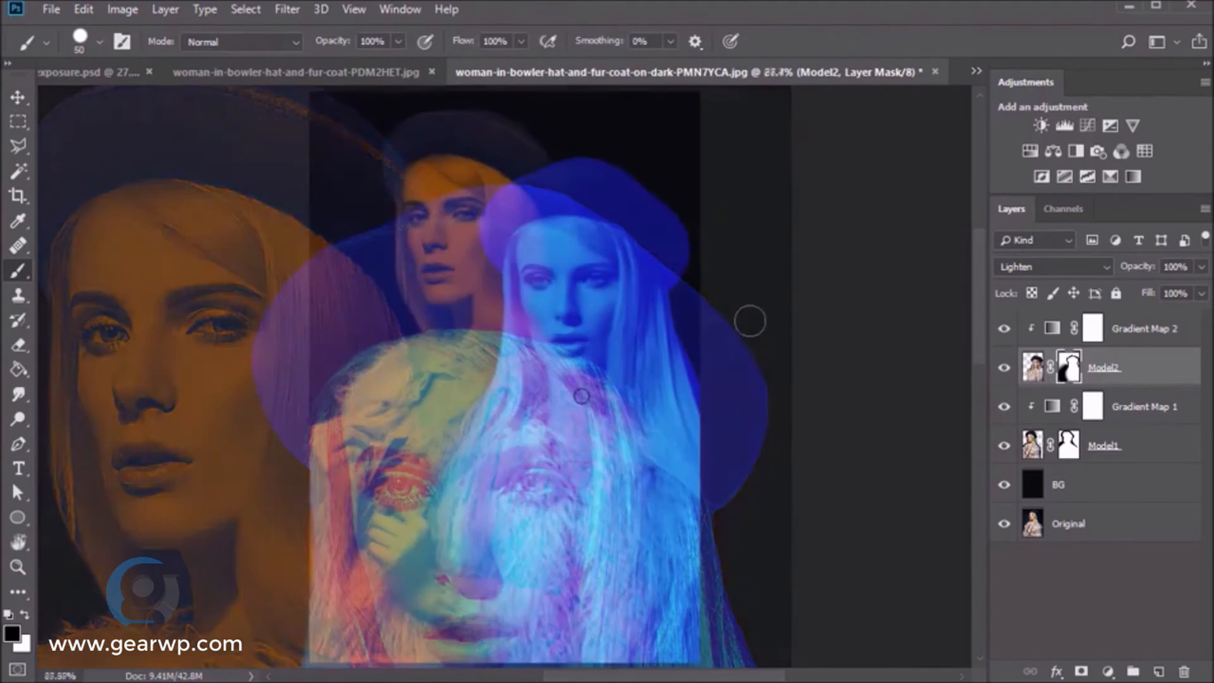
right_click(586, 396)
click(652, 570)
key(Return)
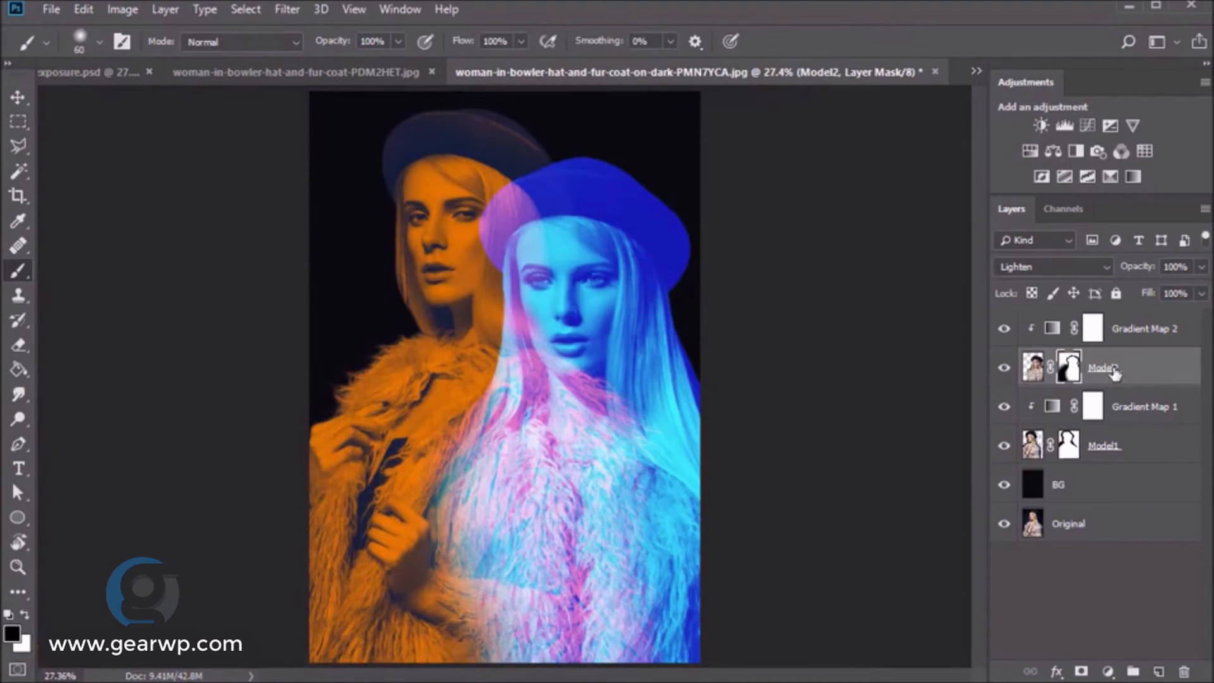
key(bracketright)
key(bracketright)
key(bracketright)
key(bracketright)
key(bracketright)
key(bracketright)
key(bracketright)
key(bracketright)
key(bracketright)
key(bracketright)
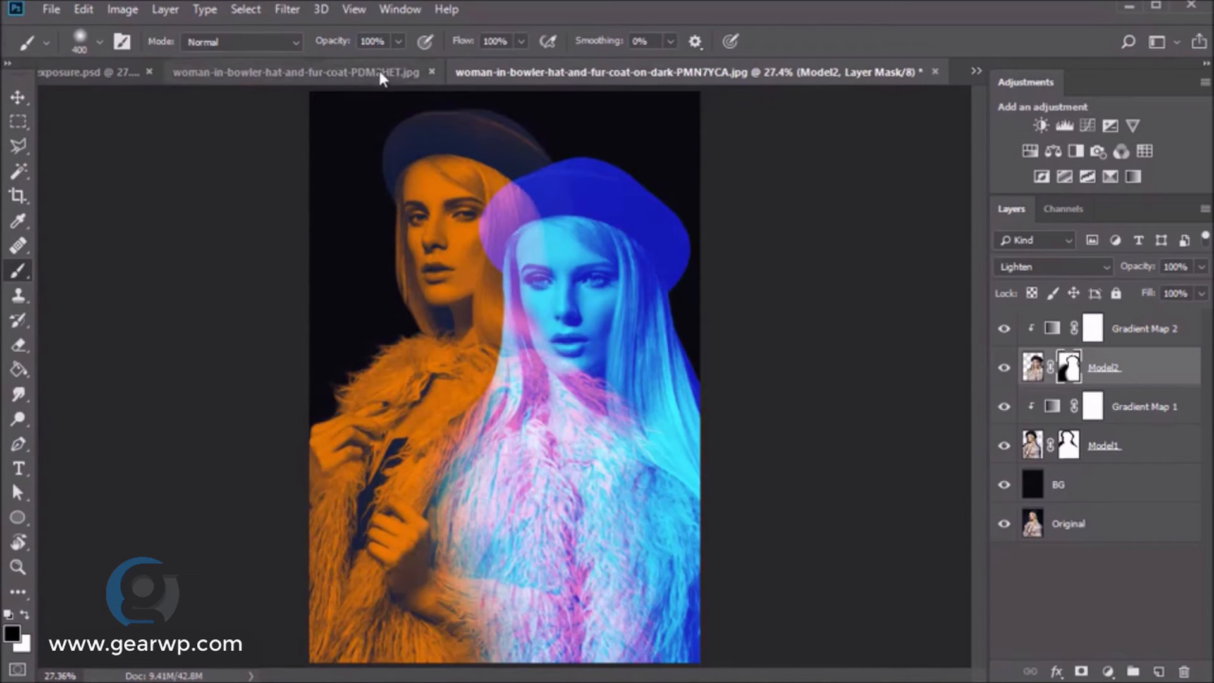
click(345, 44)
text(30)
key(Return)
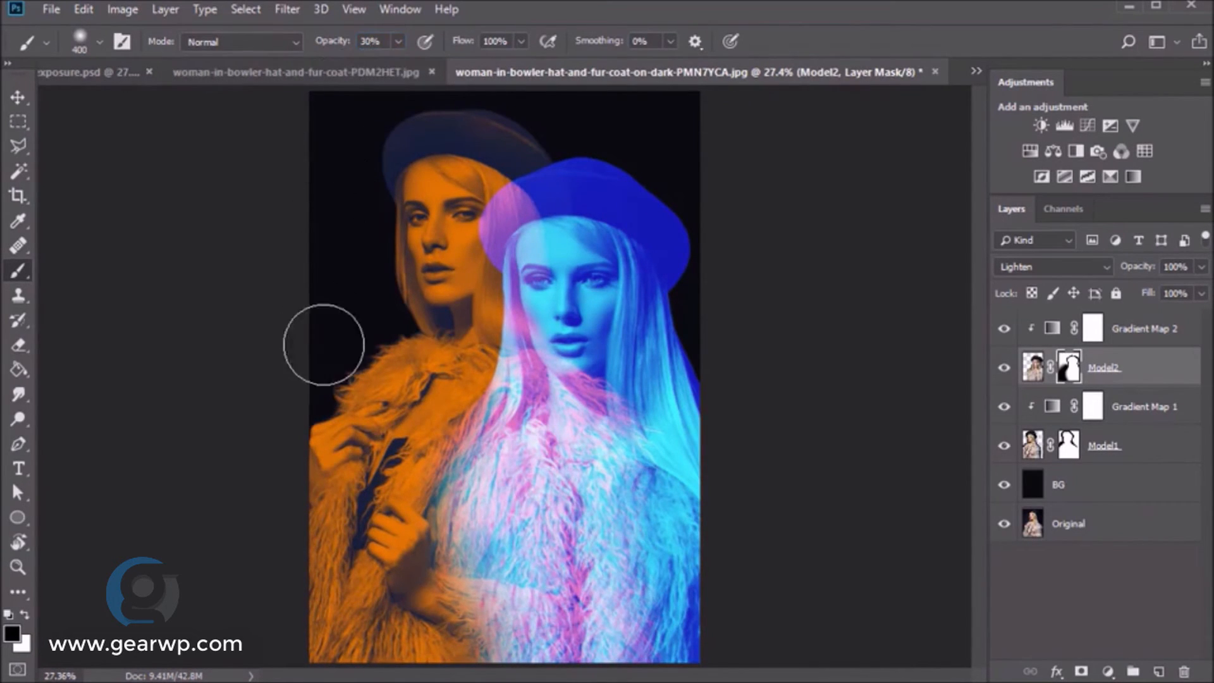
- Paint on Model2's mask to hide its fur over the first model's sleeve and hand
drag(531, 620, 486, 658)
drag(433, 599, 526, 663)
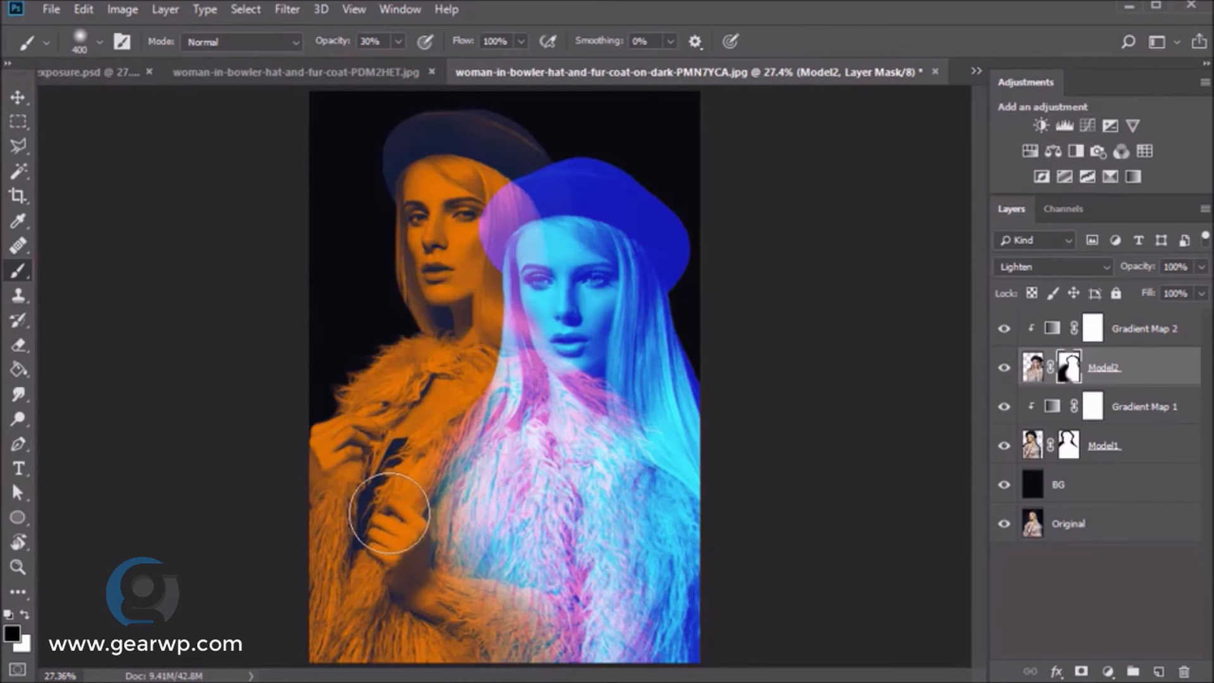
key(bracketright)
key(bracketright)
key(bracketright)
key(bracketright)
key(x)
key(bracketleft)
key(bracketleft)
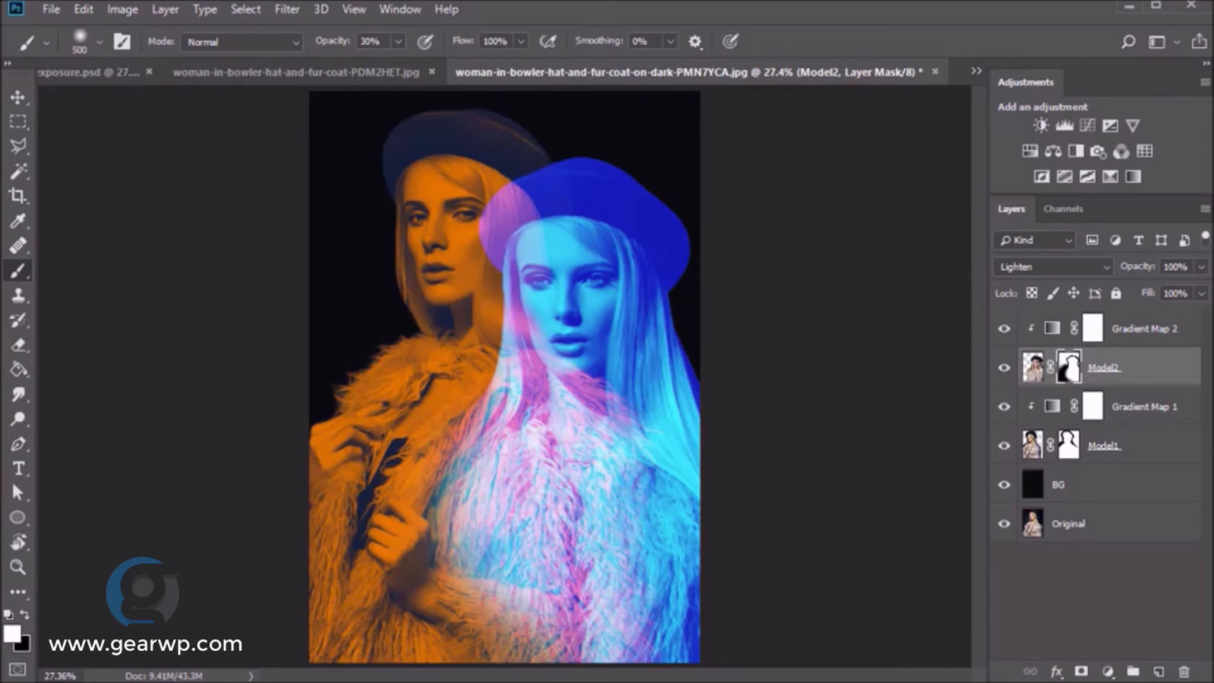
- Set the Model1 layer's blend mode to Lighten
key(v)
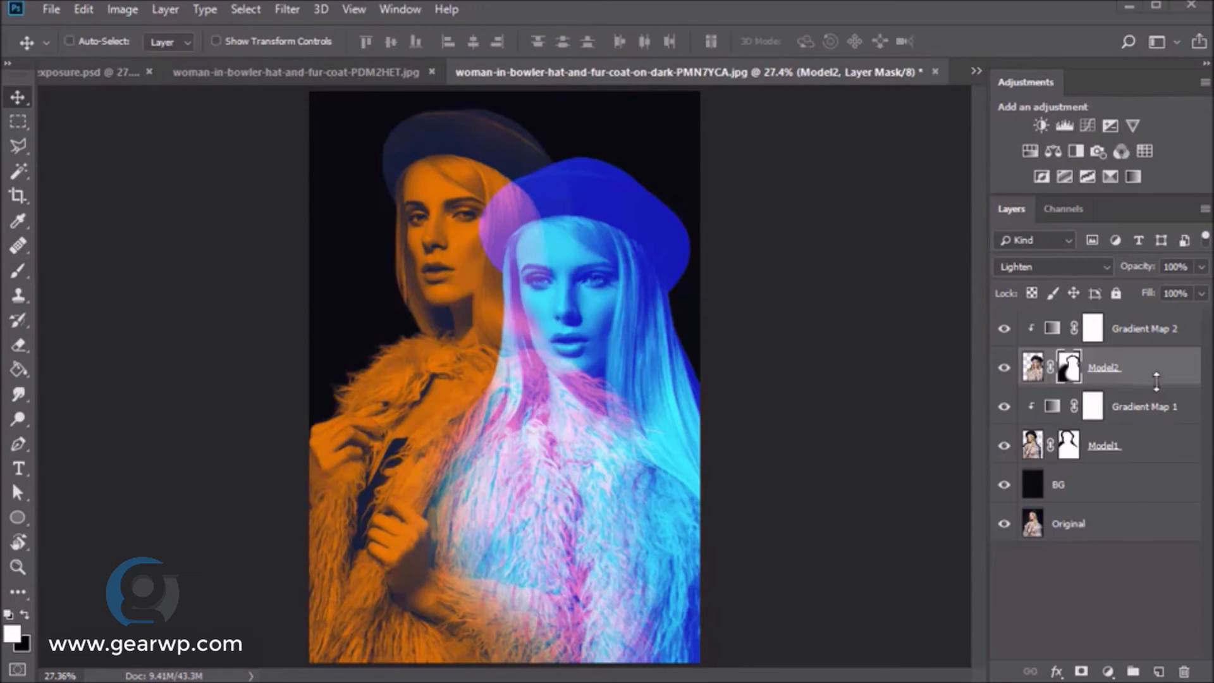
click(1032, 367)
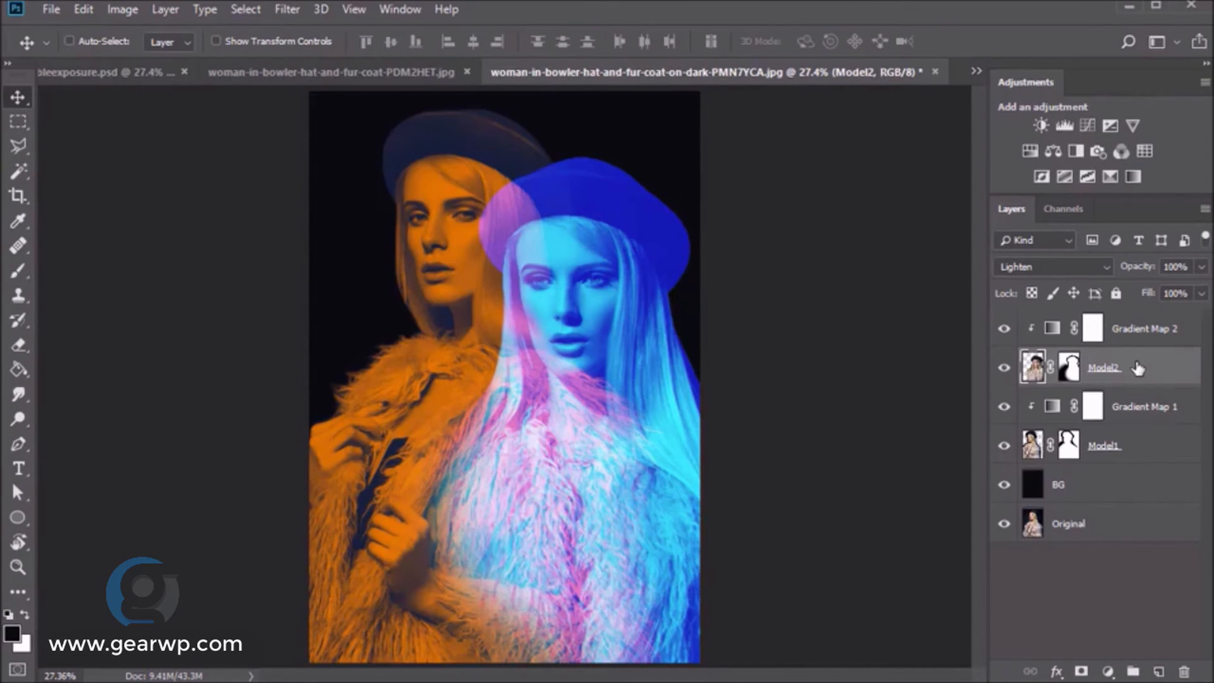
click(1136, 452)
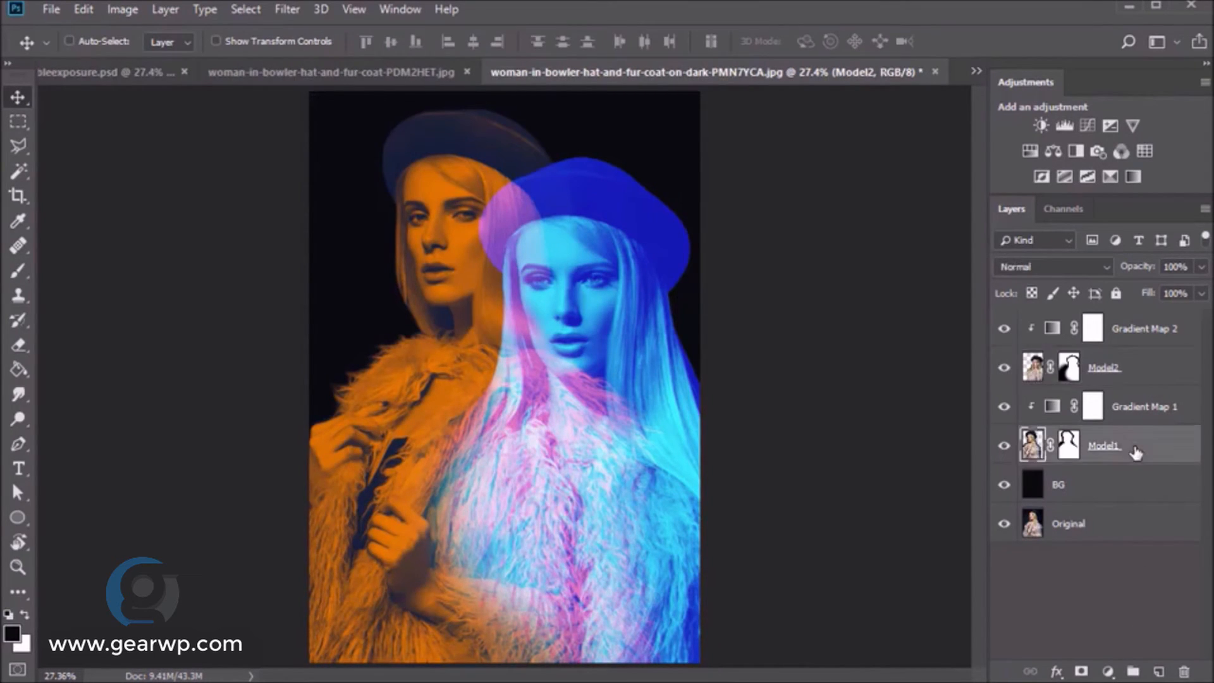
click(1060, 265)
click(1025, 413)
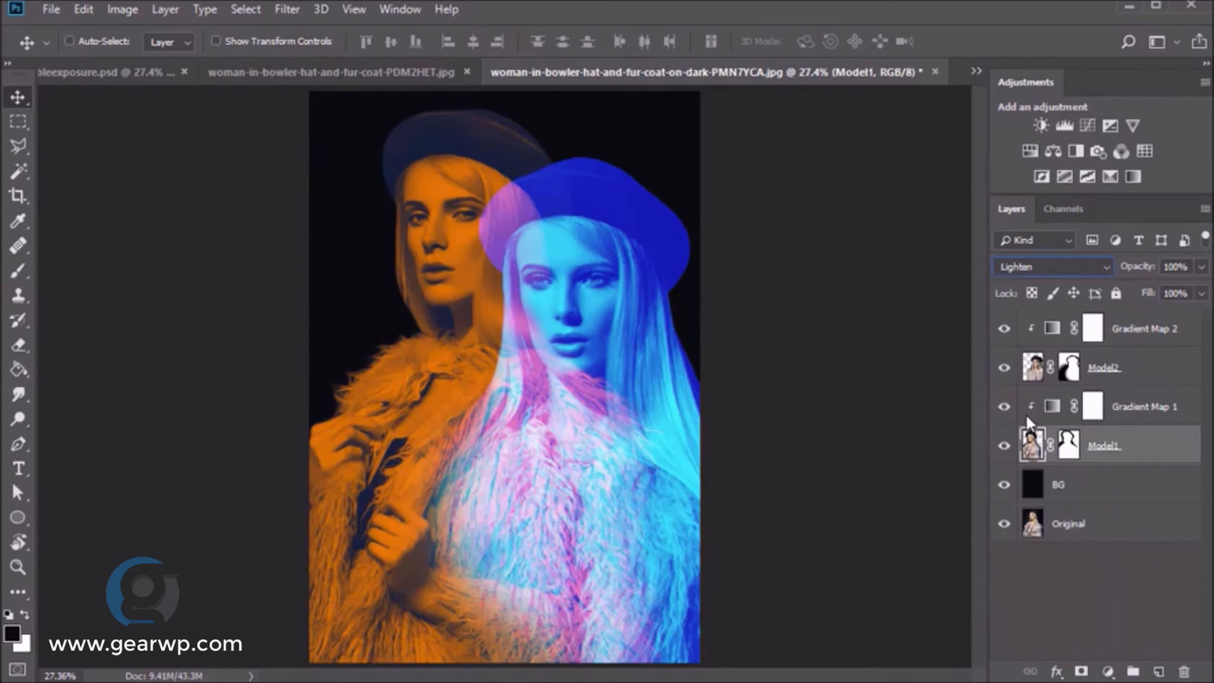
- Add a blue-to-white Gradient Map above BG with the dark stop set to 180cb2
click(1091, 492)
click(1132, 178)
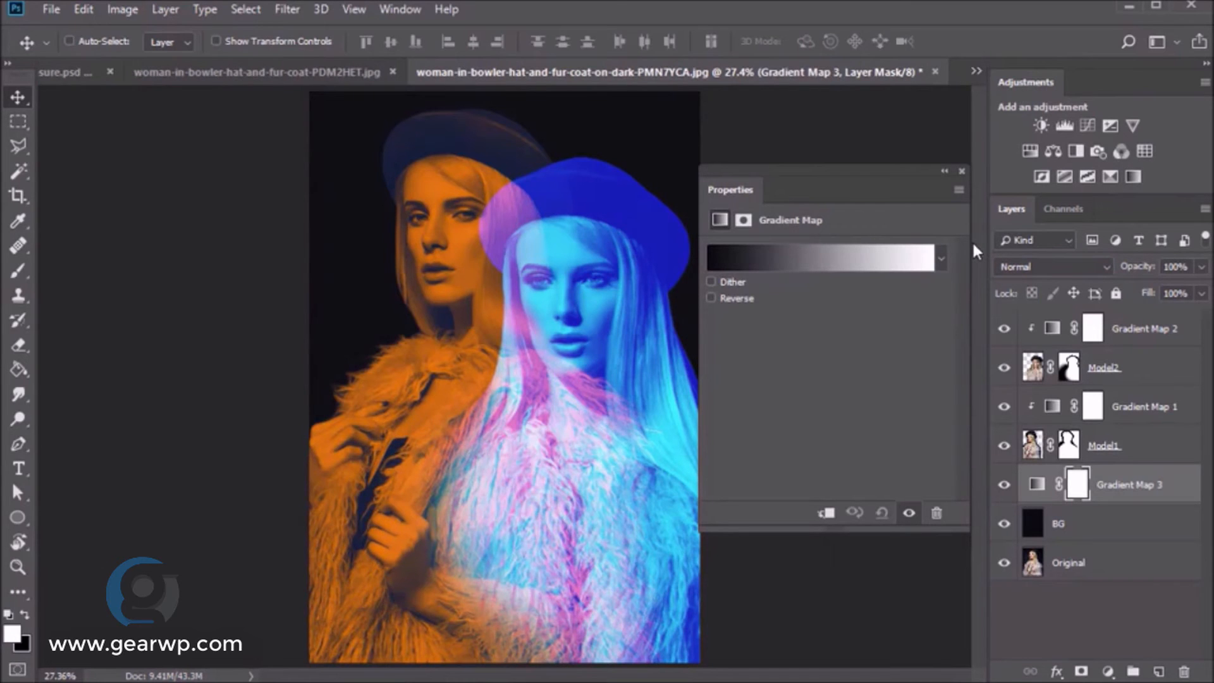
click(839, 259)
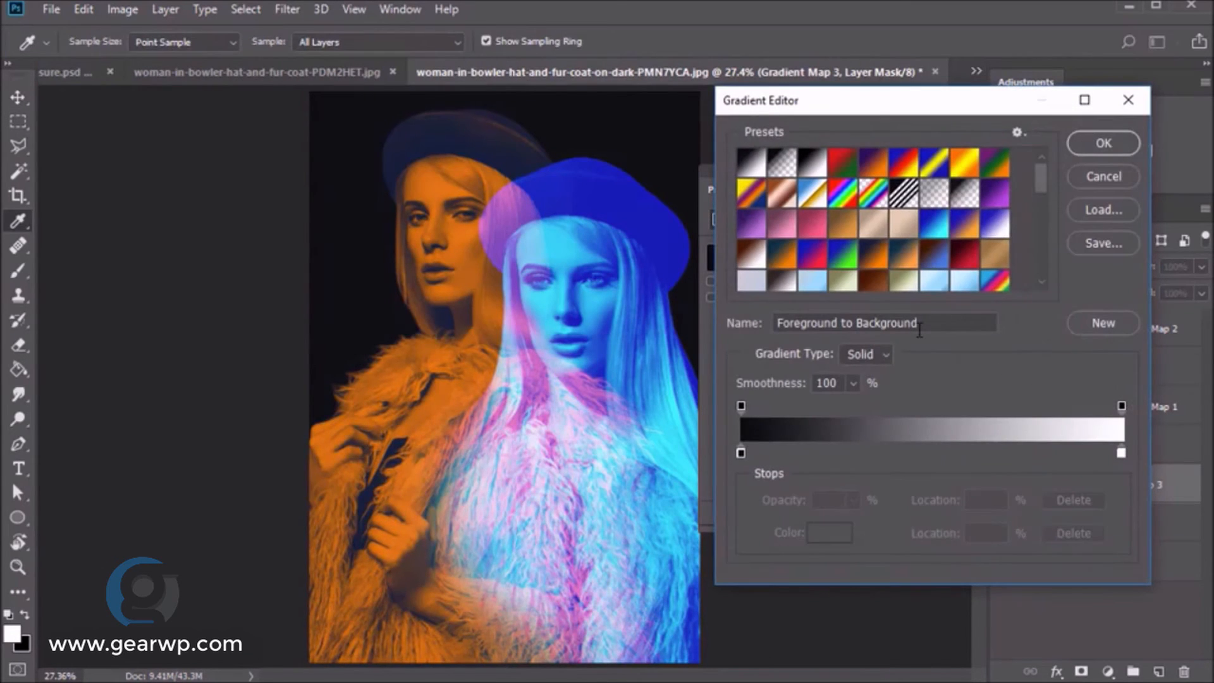
click(995, 222)
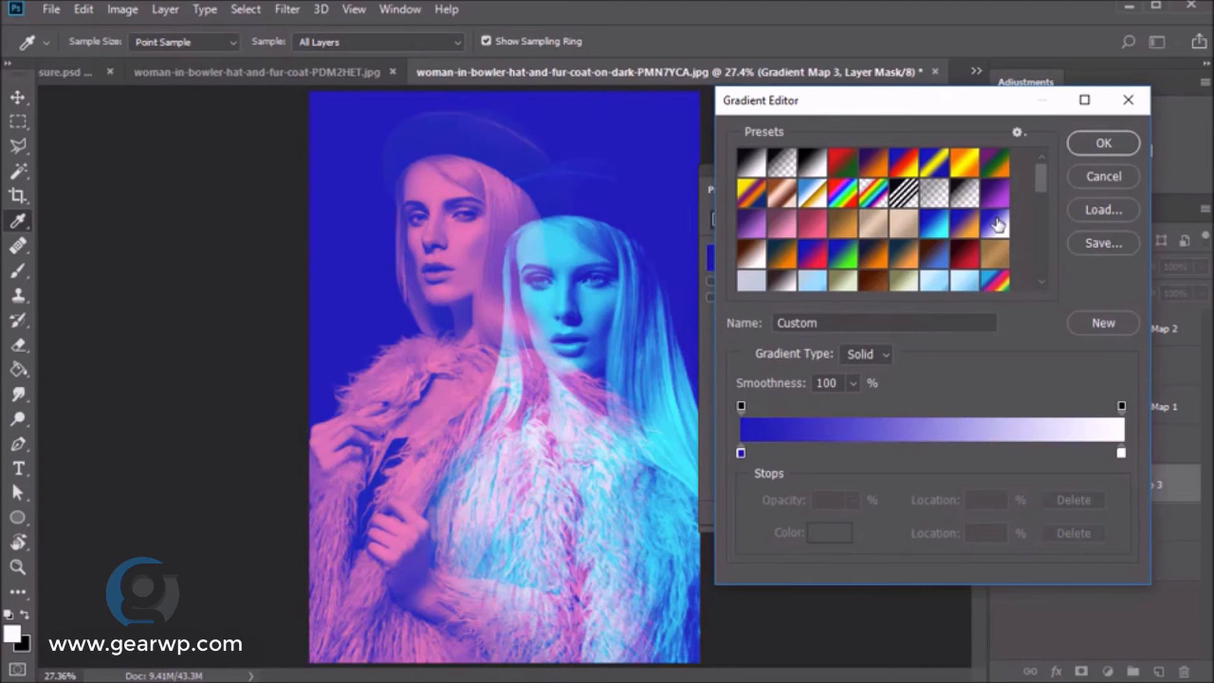
click(740, 453)
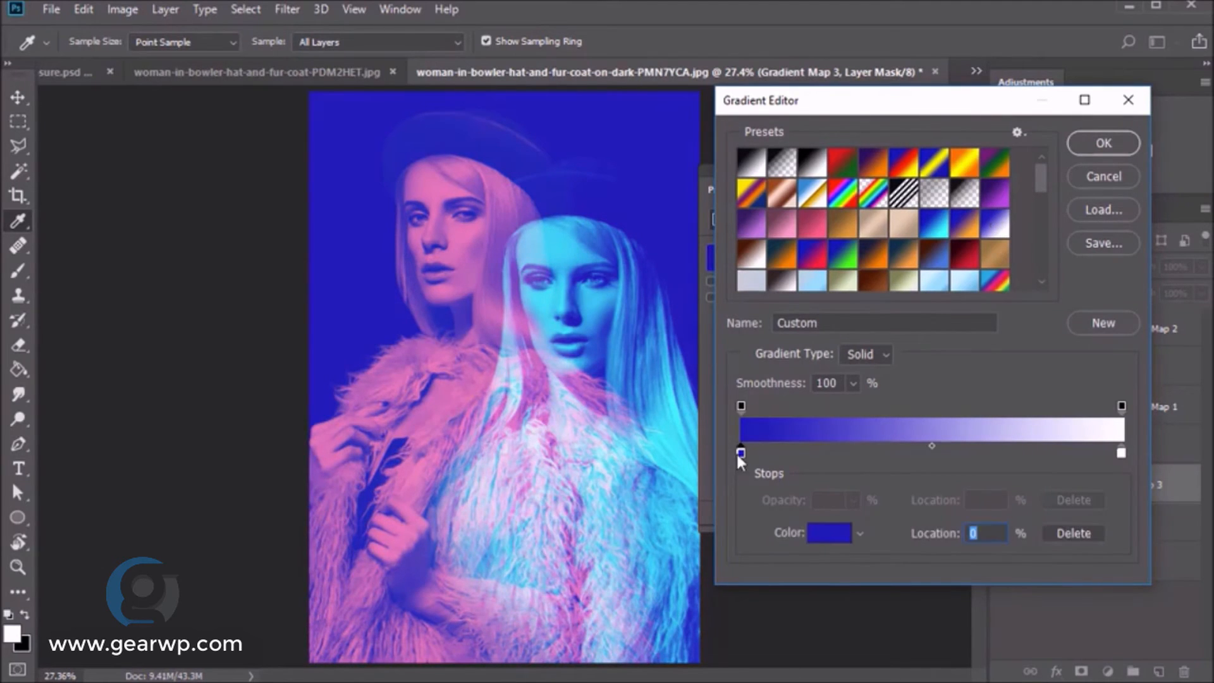
click(828, 532)
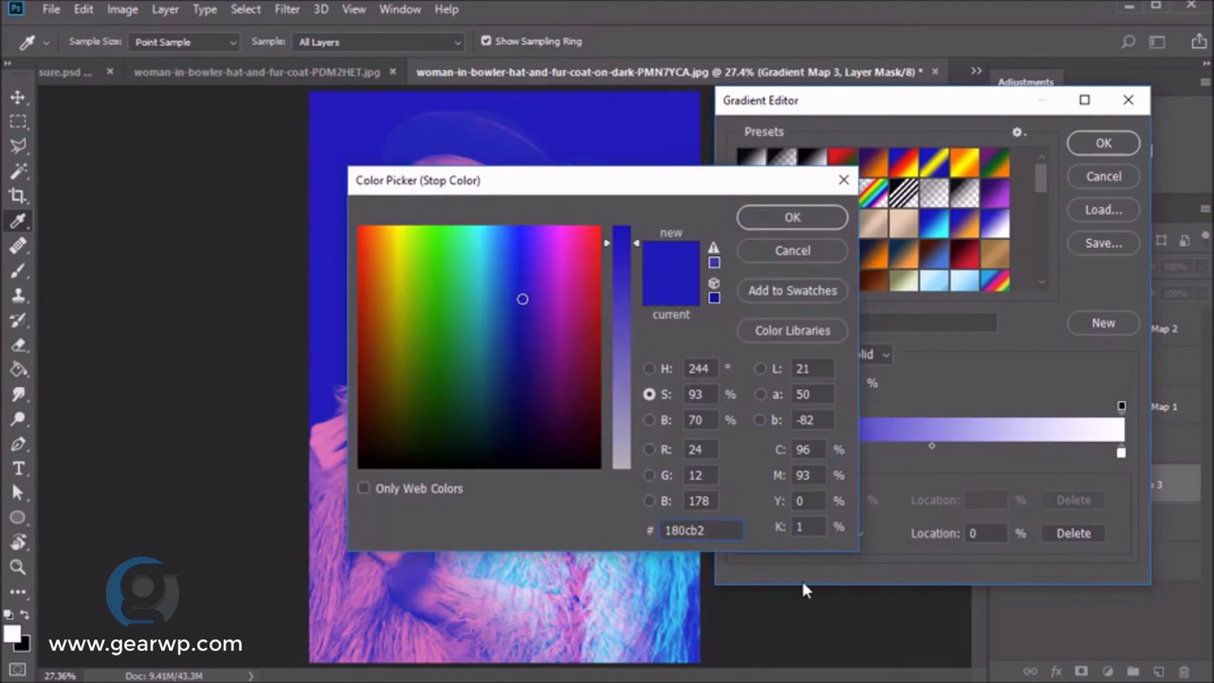
key(Return)
key(Return)
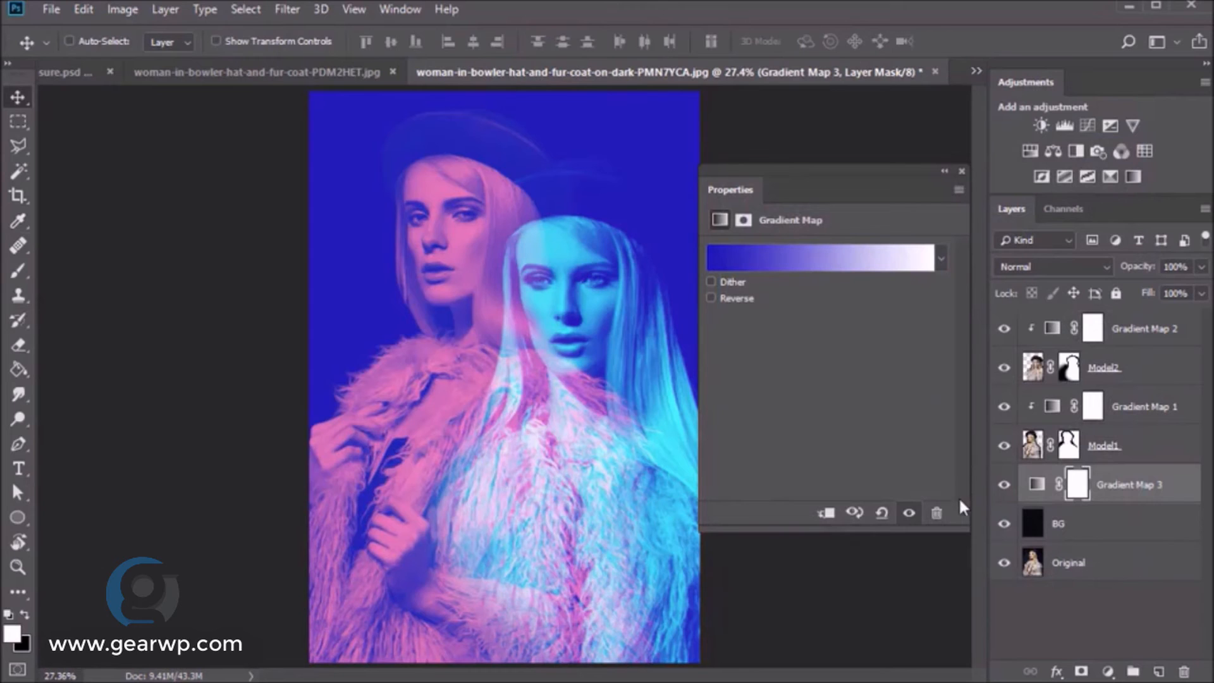
click(962, 171)
- Lower Gradient Map 3 to 73% opacity and create a new layer group
drag(1138, 266, 1122, 262)
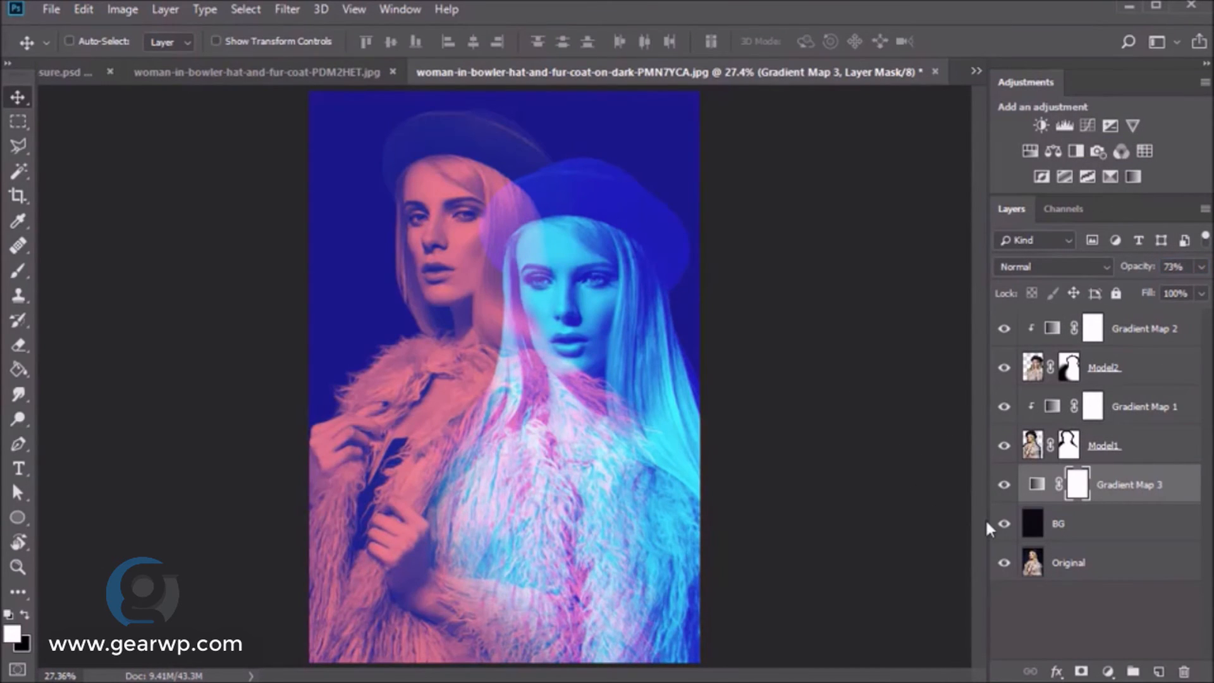
click(1108, 562)
shift+click(1157, 328)
click(1133, 672)
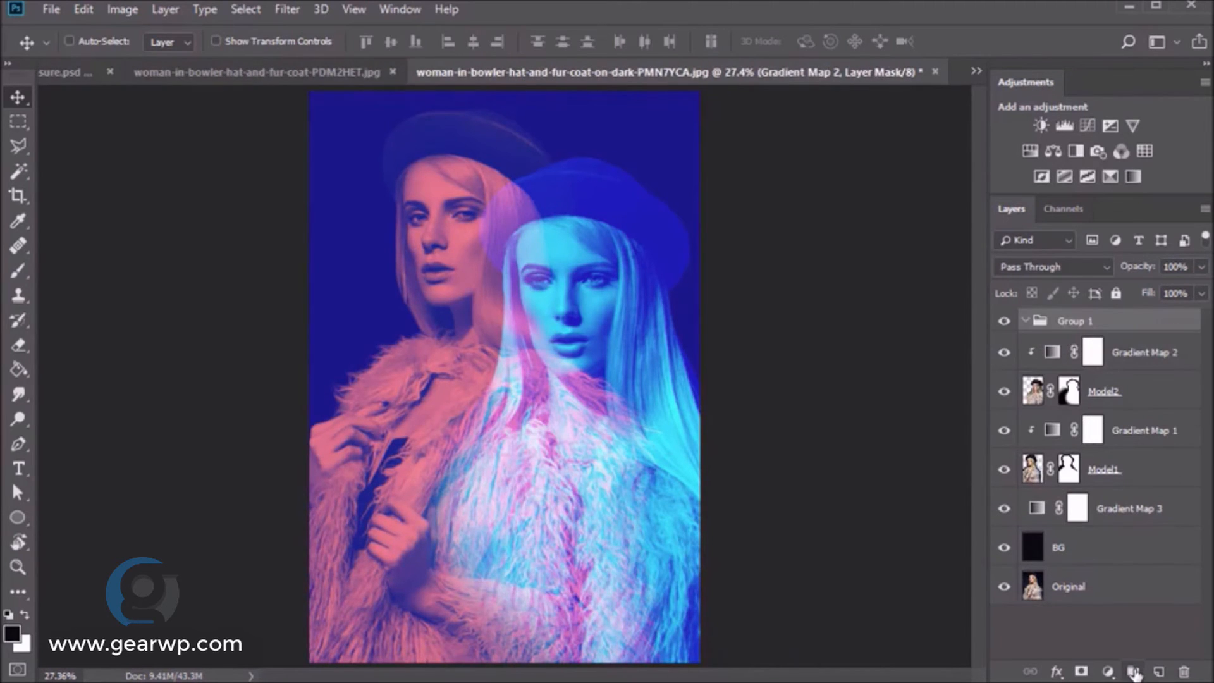
- Move the layers from Gradient Map 2 down to BG into Group 1 and toggle it to compare with the original
click(1149, 347)
shift+click(1125, 556)
drag(1140, 338, 1139, 321)
click(1005, 322)
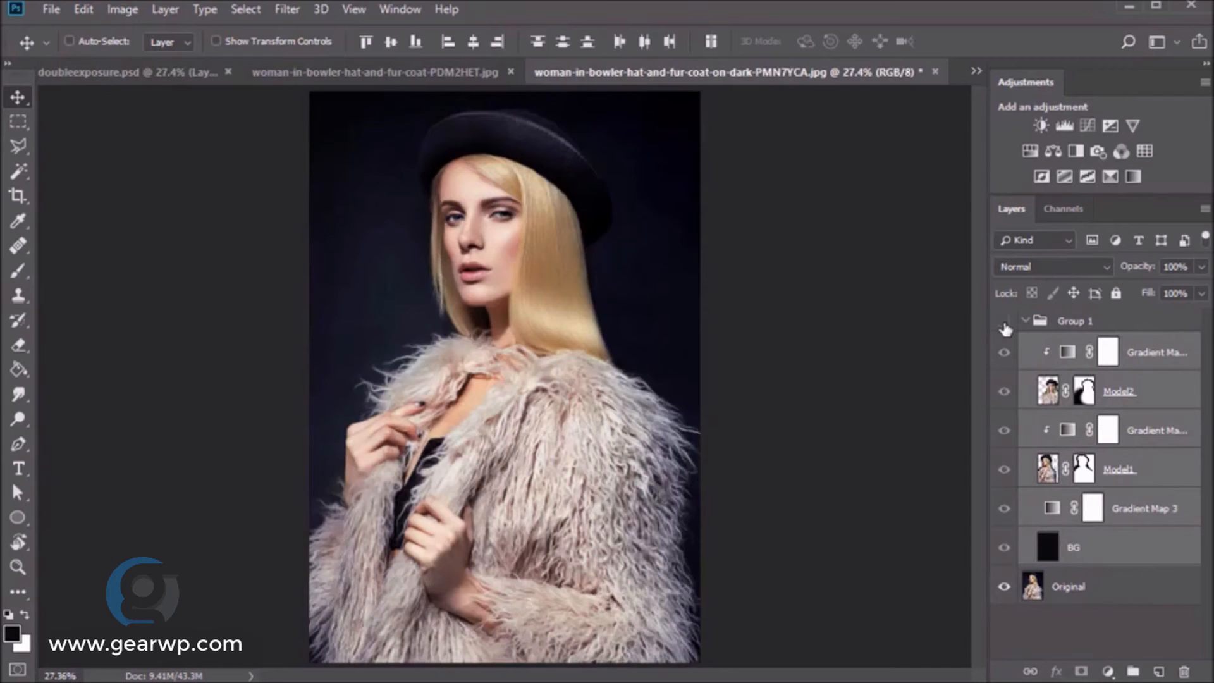
click(1004, 322)
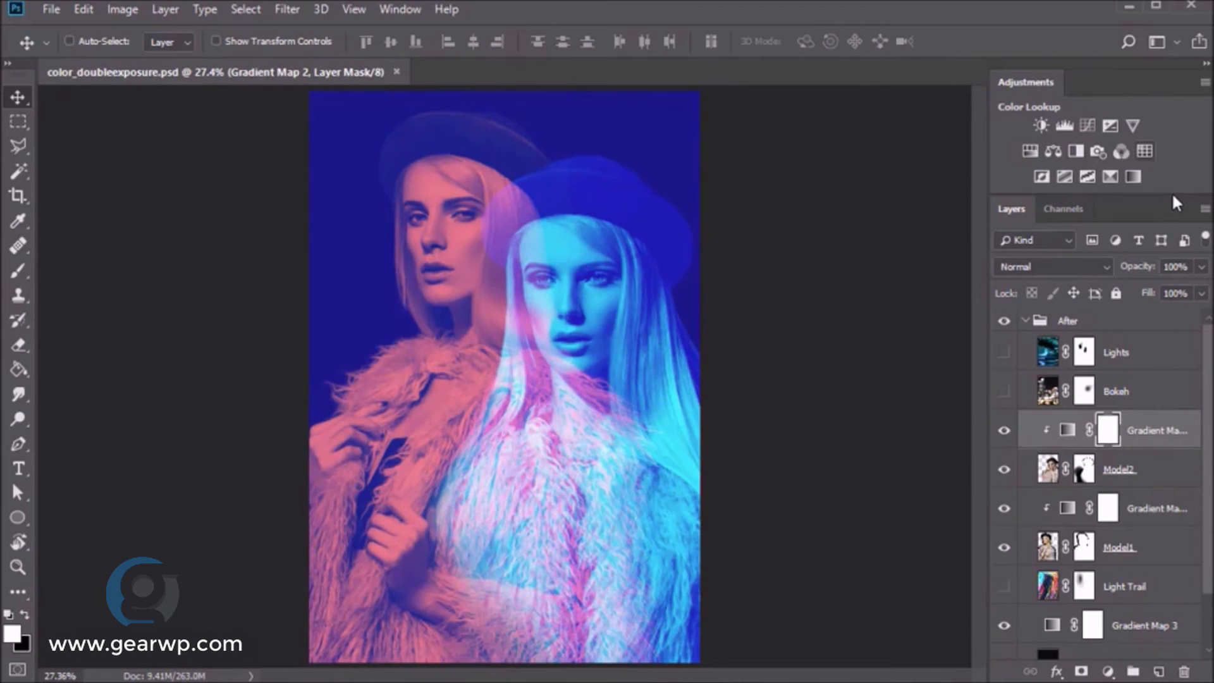
- Add a Color Lookup layer above Model2 and step through 3DLUT looks such as Candlelight.CUBE
click(1145, 151)
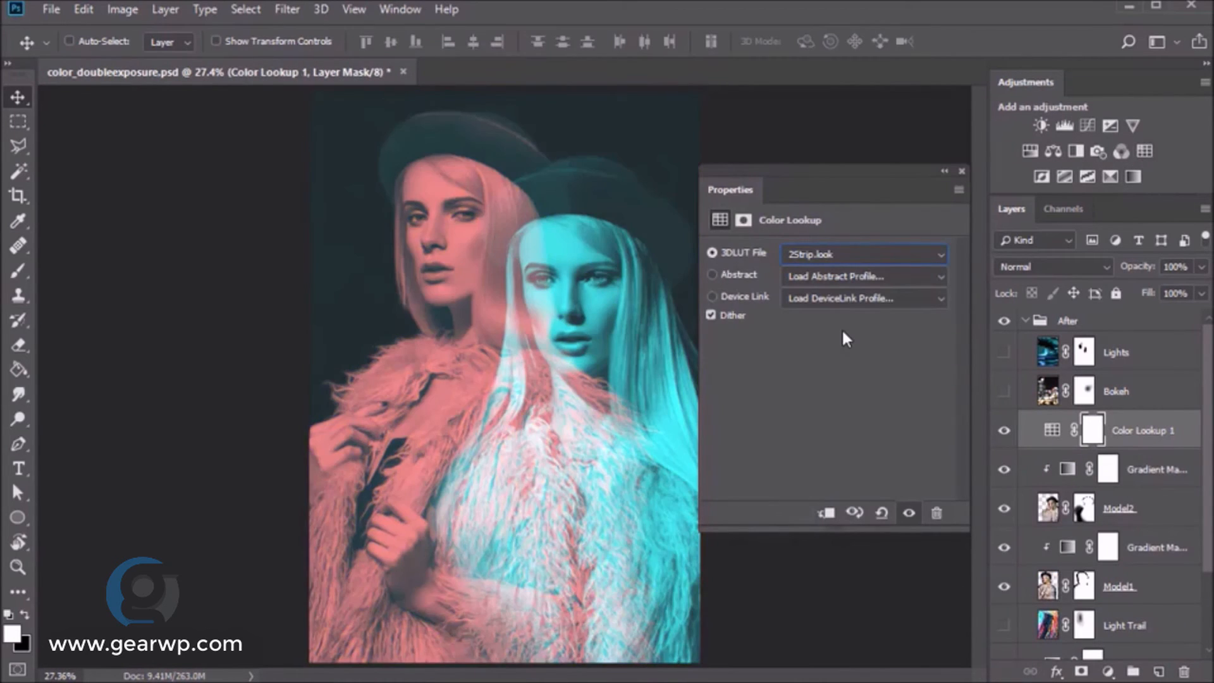
key(Down)
key(Down)
key(Down)
key(Down)
key(Down)
key(Down)
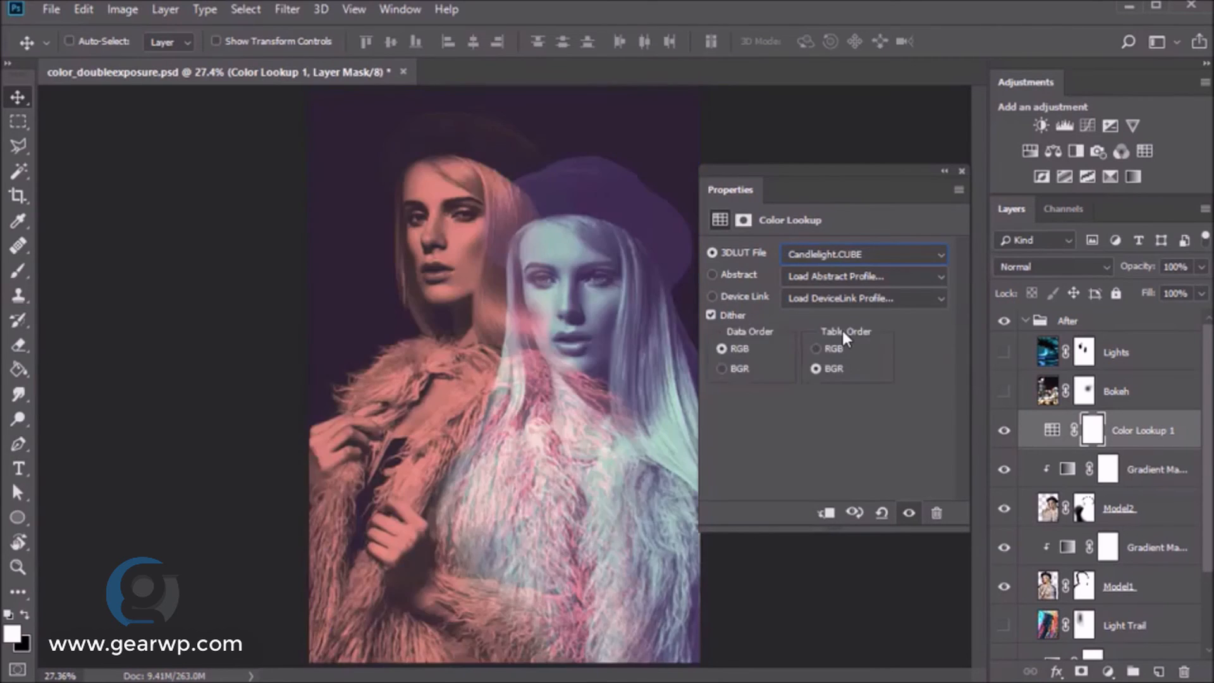
key(Down)
key(Down)
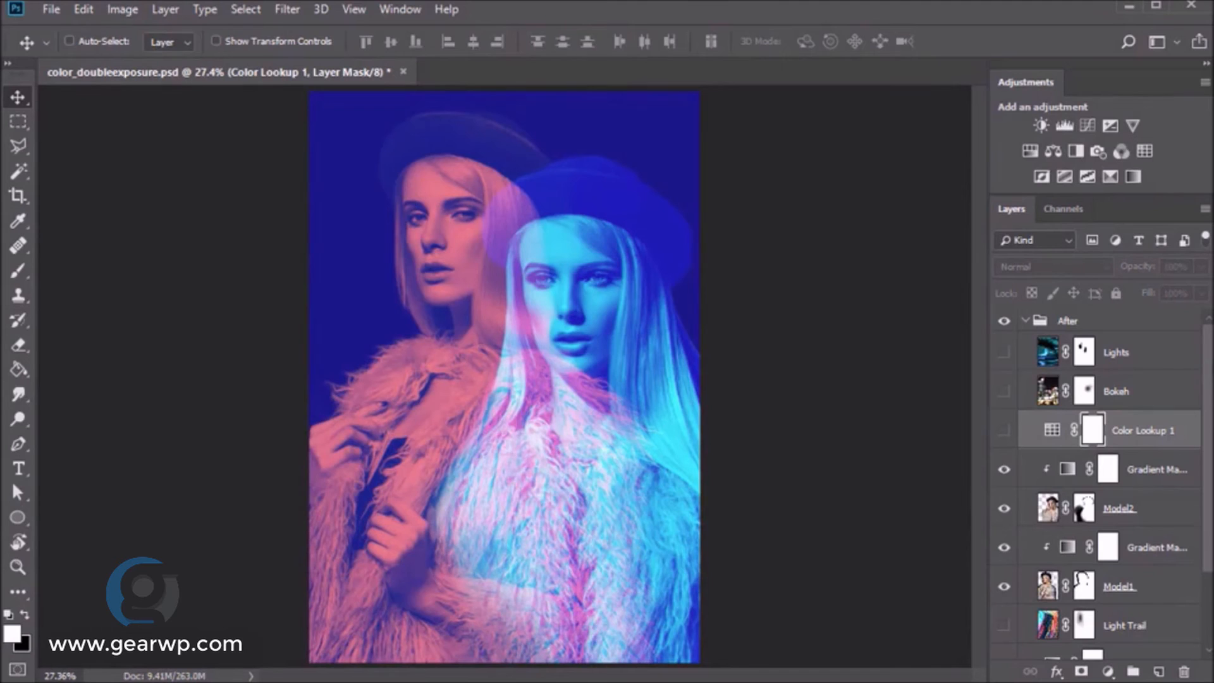
scroll(1189, 417, down, 3)
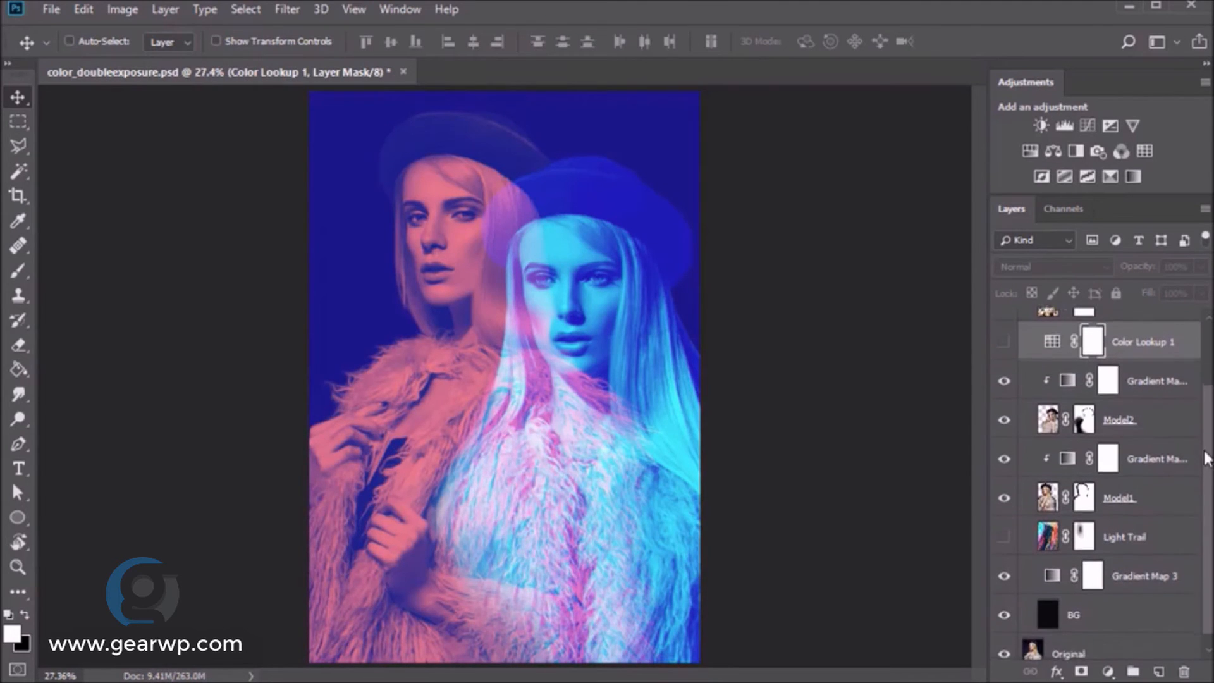
click(1141, 542)
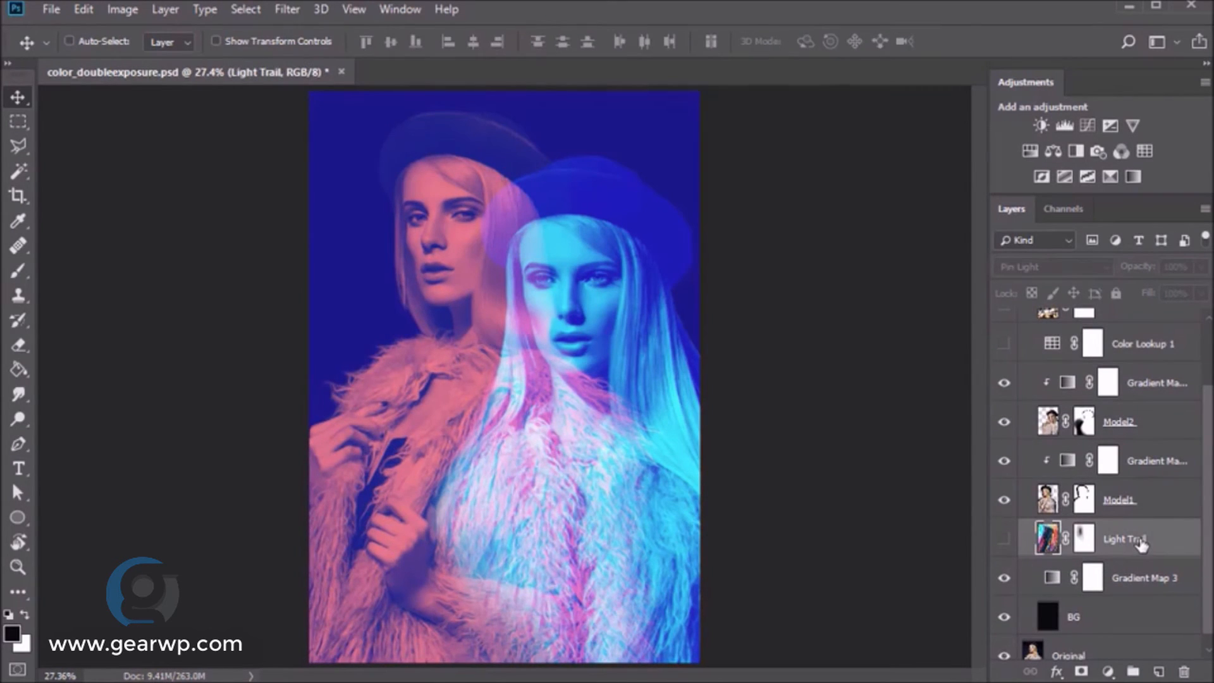
click(1003, 539)
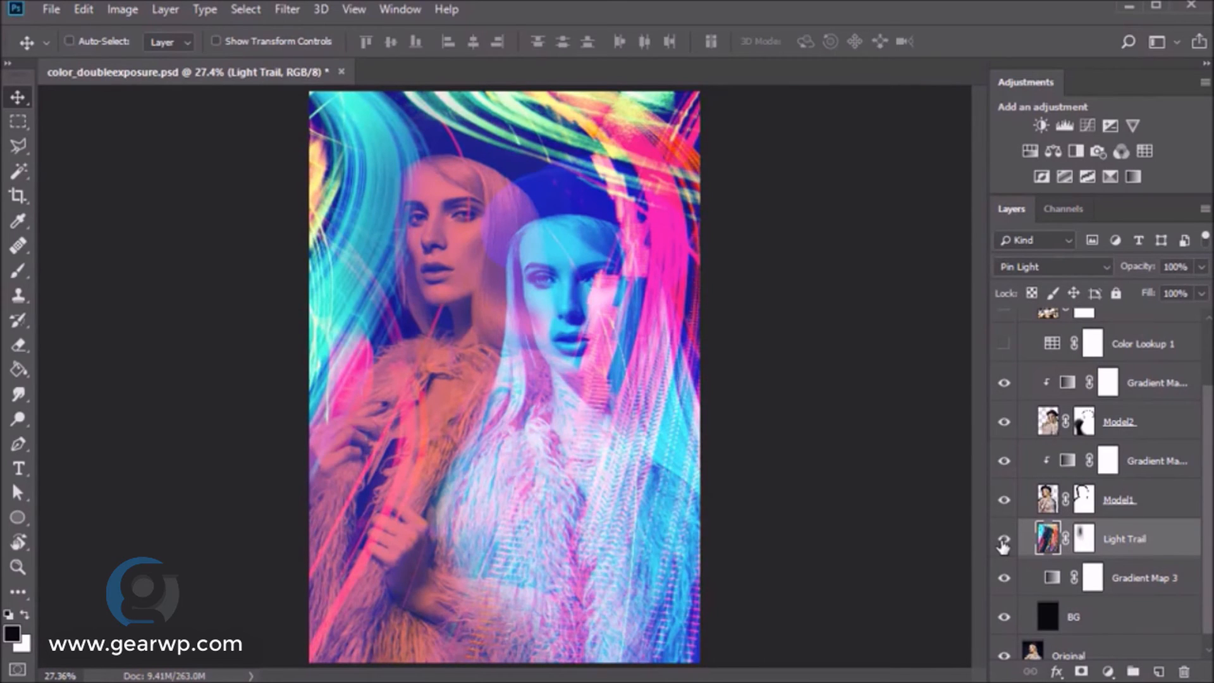
scroll(1208, 443, up, 3)
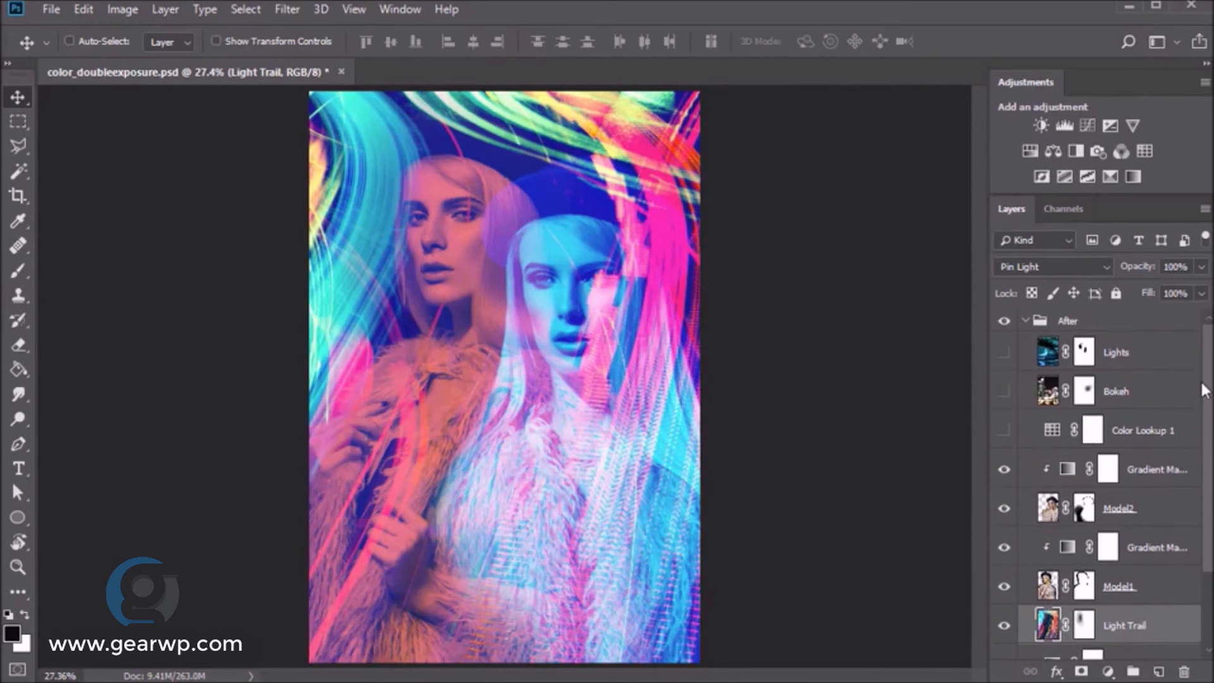
click(1003, 625)
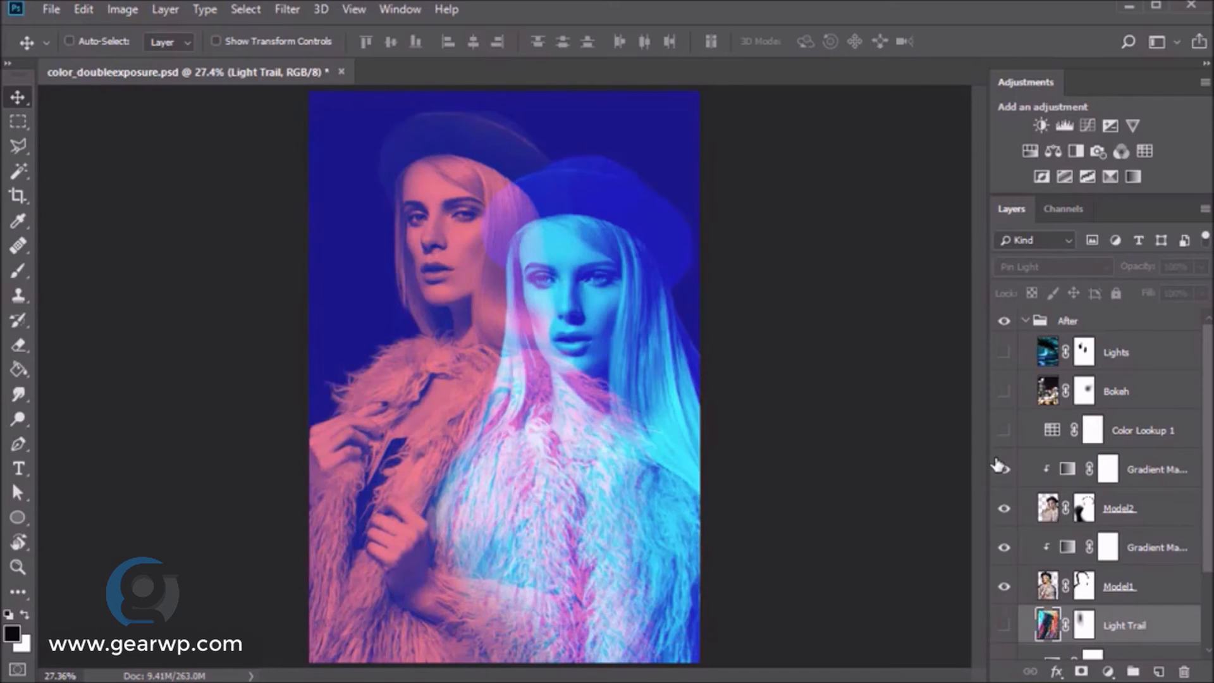
click(1004, 392)
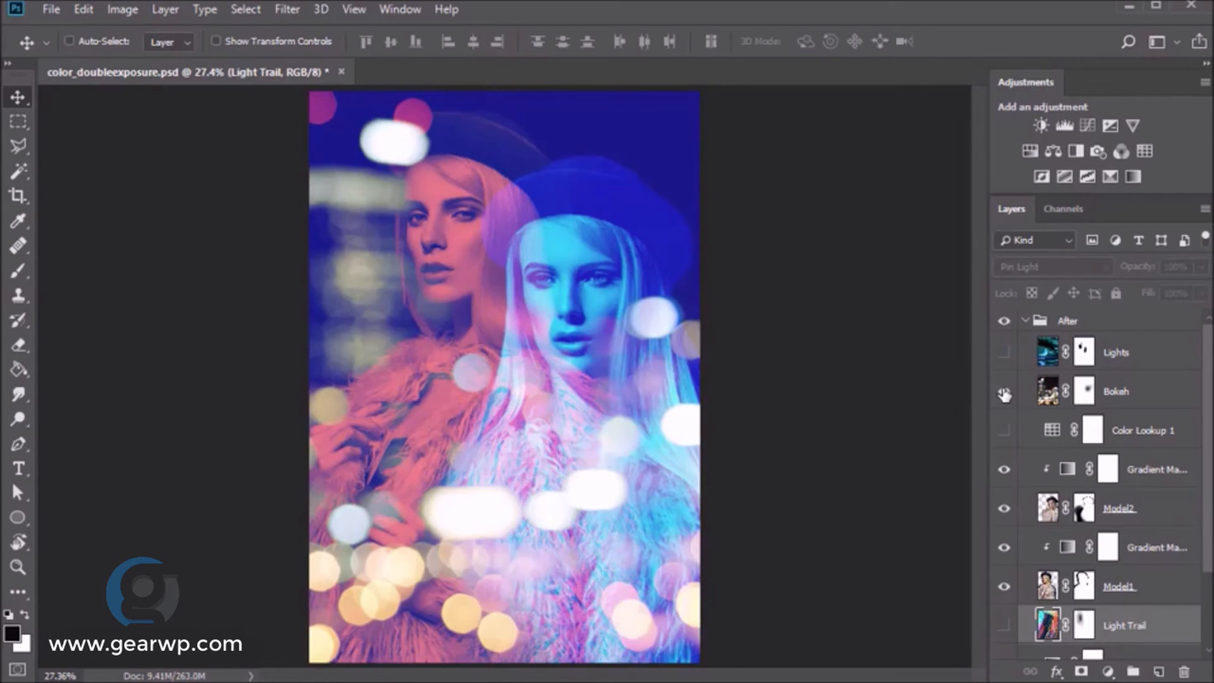
click(1004, 392)
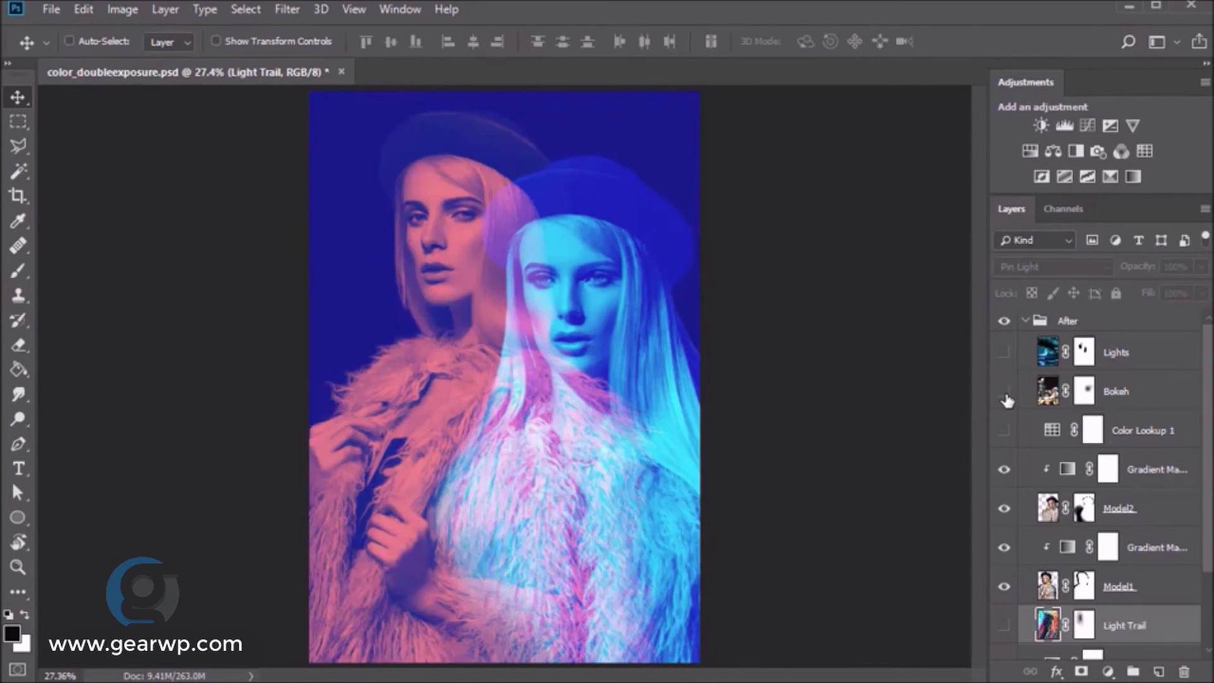
click(1003, 353)
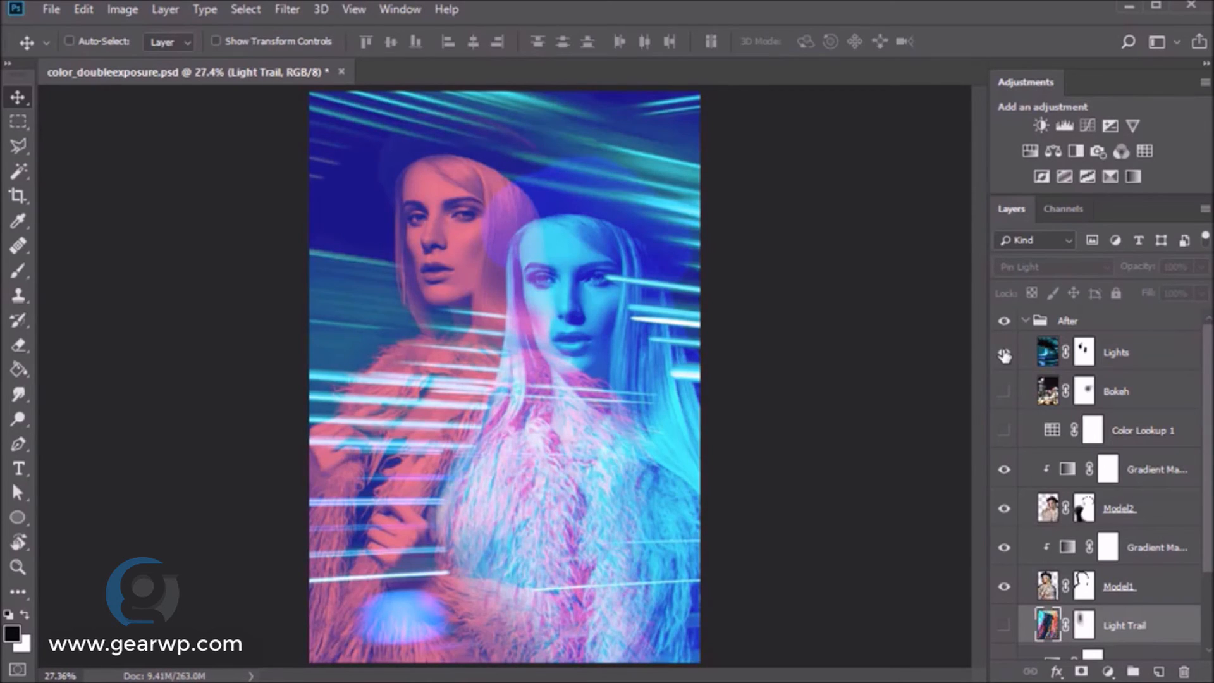
click(1004, 392)
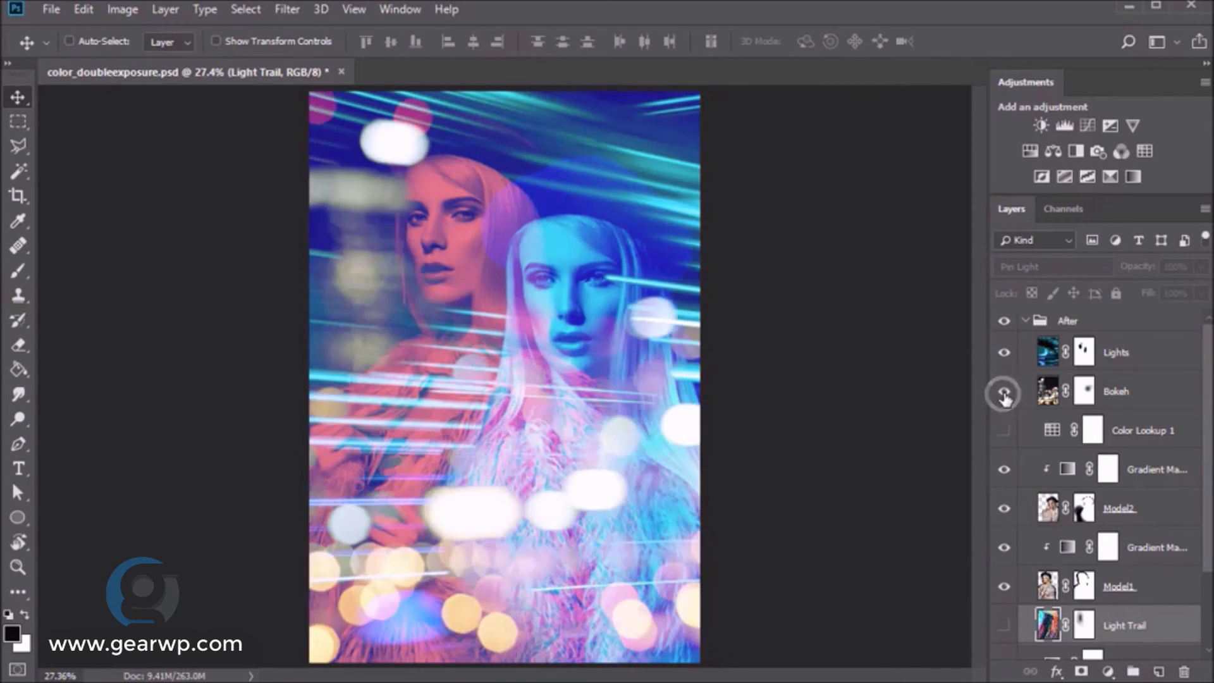
click(1004, 626)
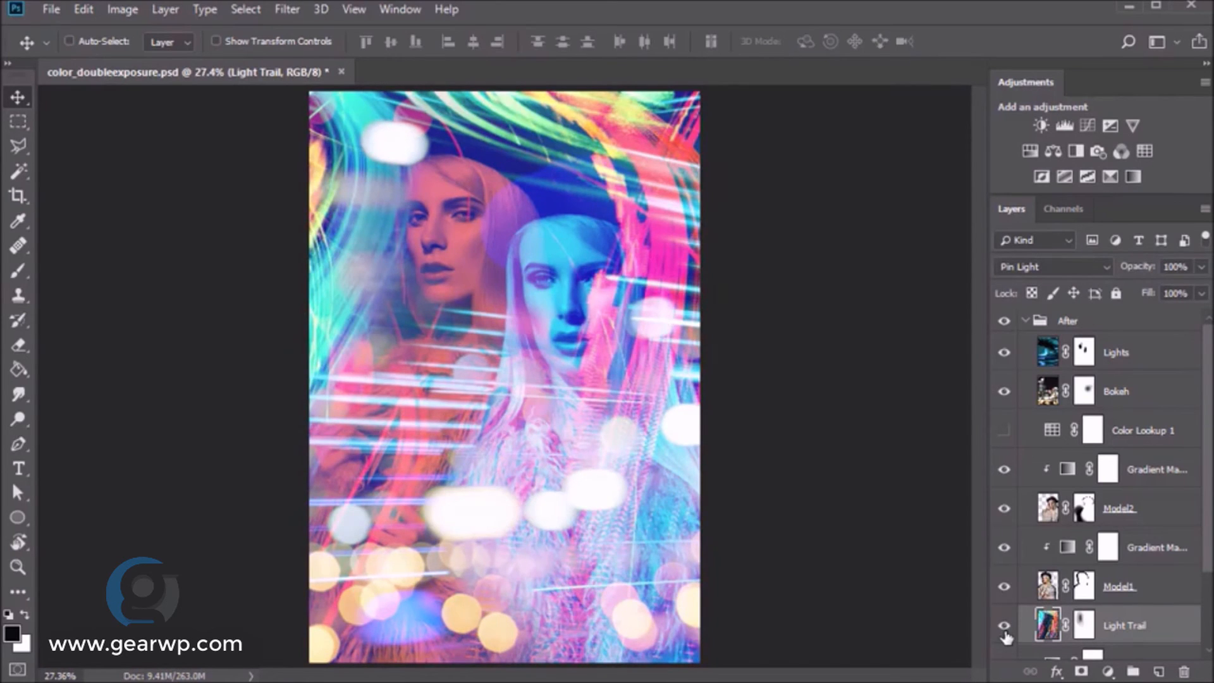
click(1005, 629)
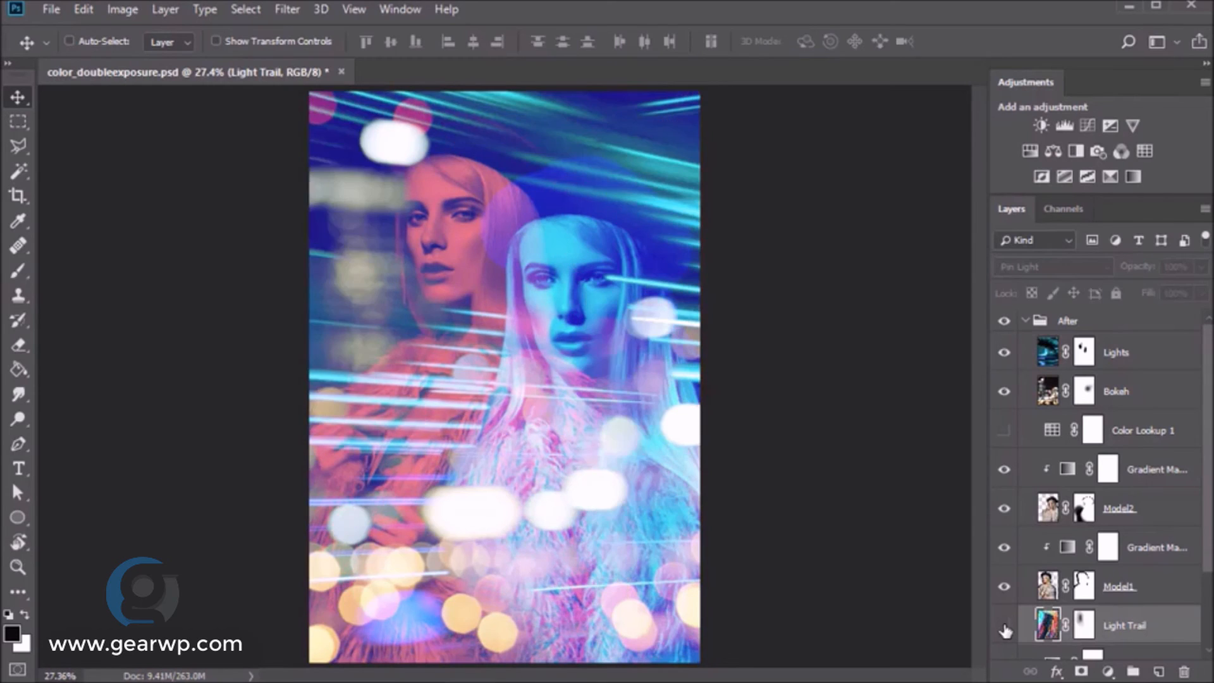
click(1004, 391)
click(1003, 353)
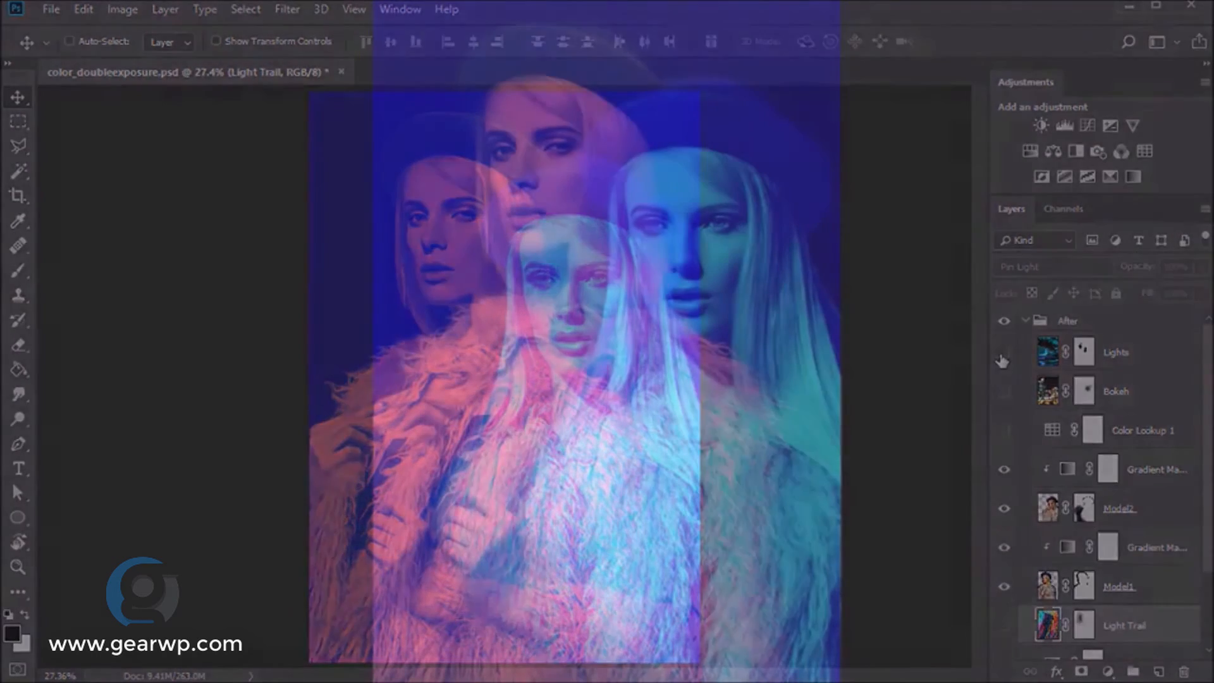